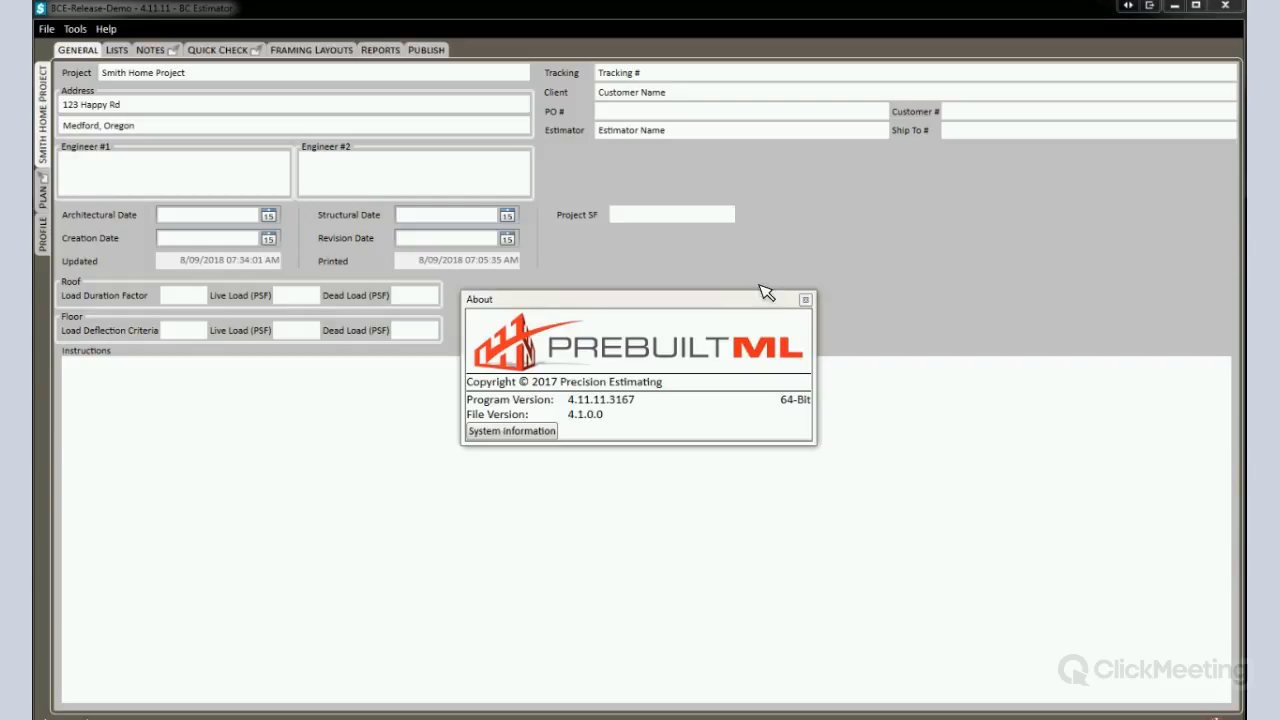
- Close the About window and read the new-release e-mail's notice for BC CONNECT users
left_click(810, 300)
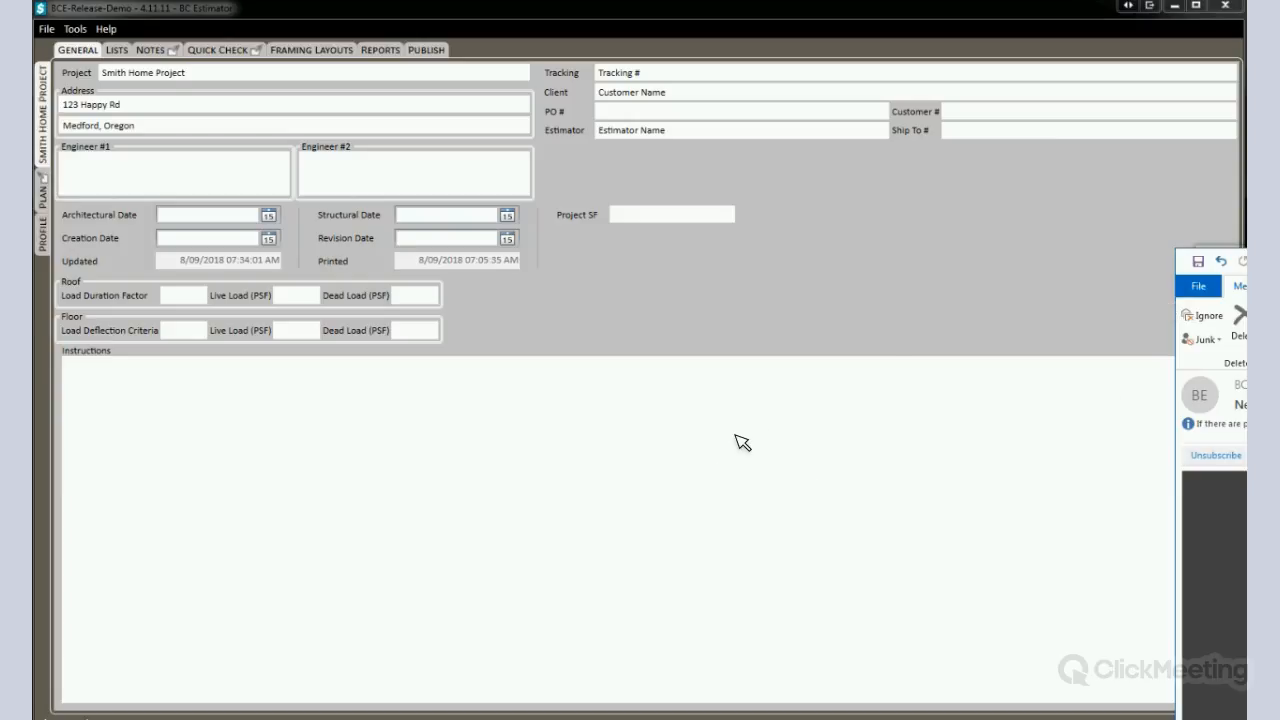
left_click_drag(1235, 256, 175, 2)
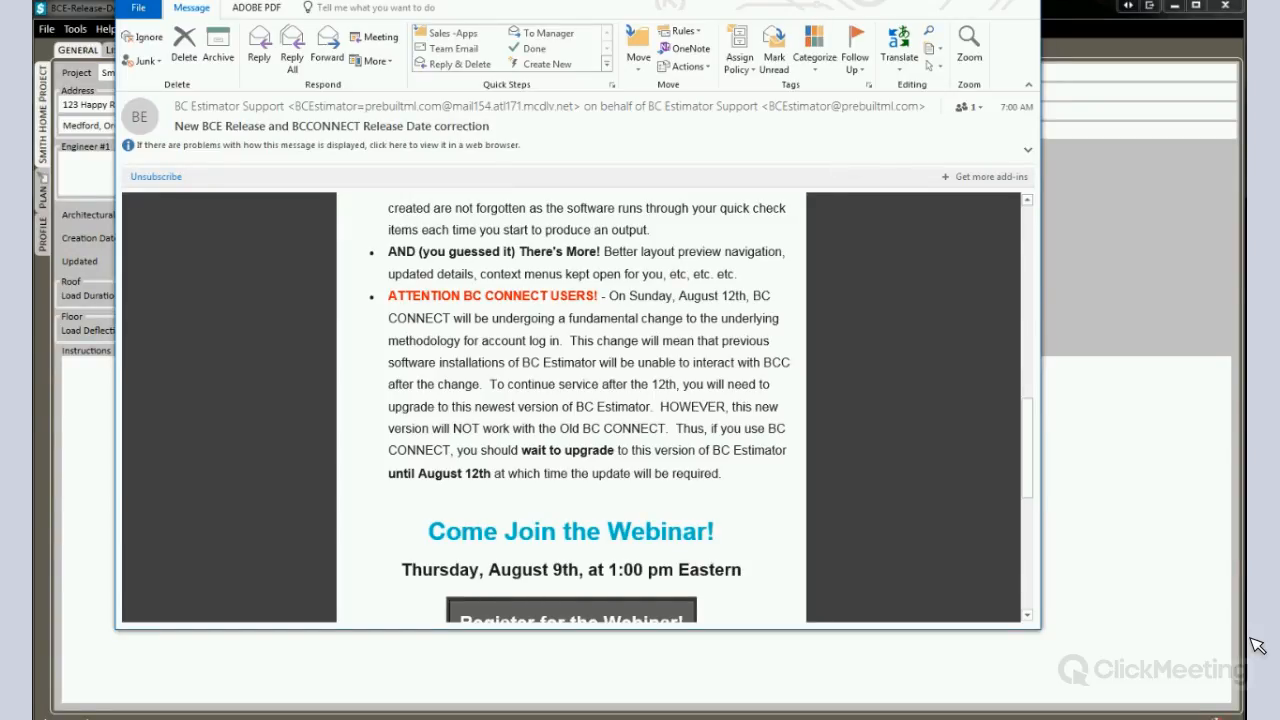
key("super+Down")
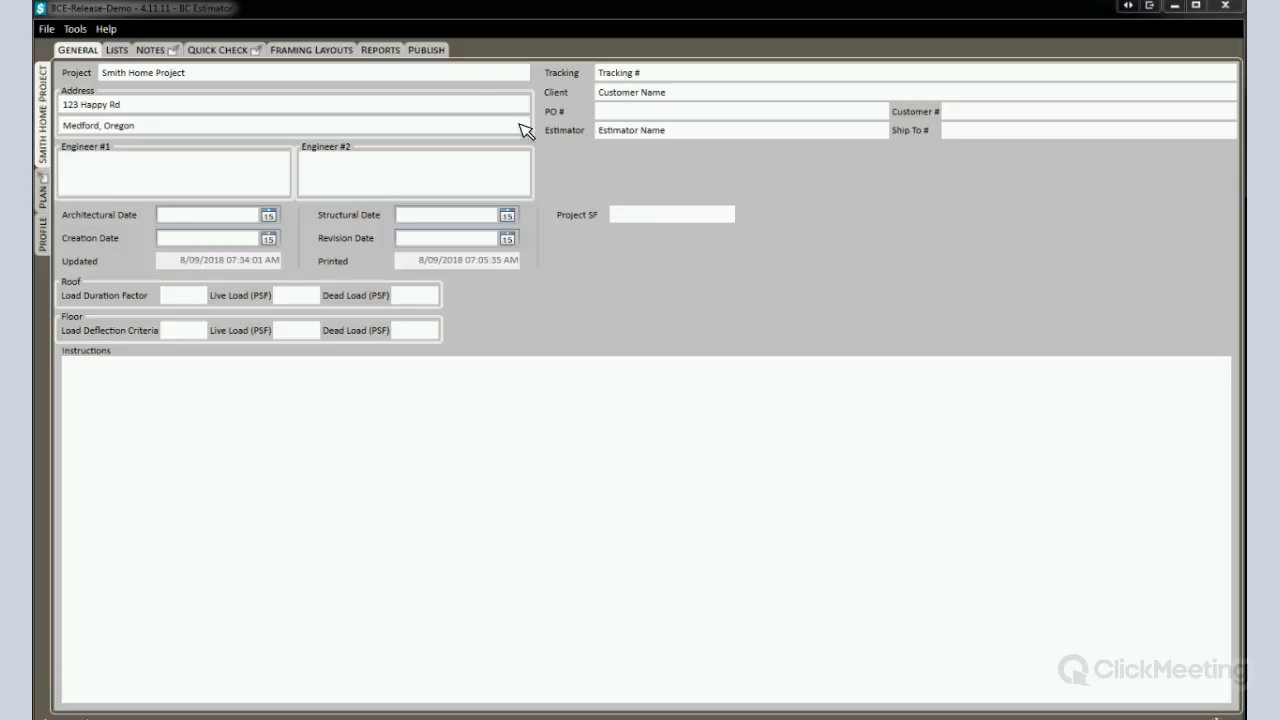
- Review the project's publishing settings and the output format choices for the Itemized List report
left_click(430, 51)
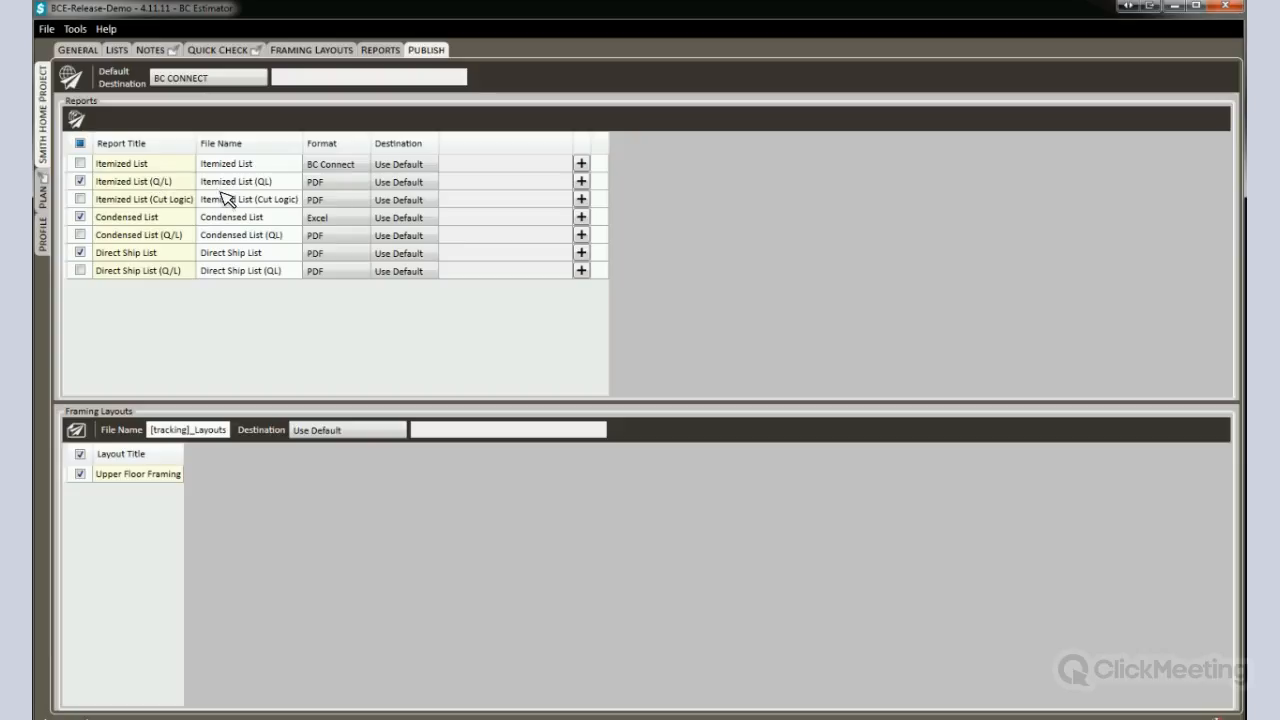
left_click(366, 168)
left_click(368, 166)
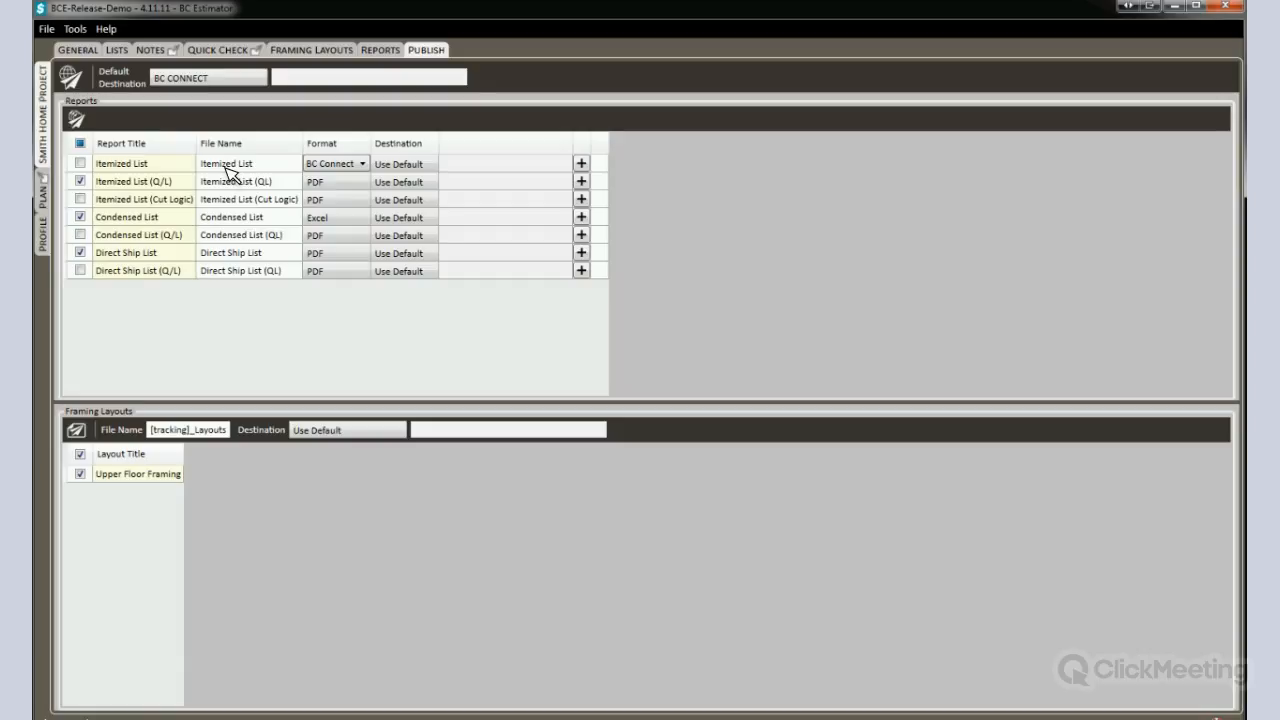
- Look through the default pack choices for Building 1 in the plan's takeoff items without changing the pack
left_click(46, 192)
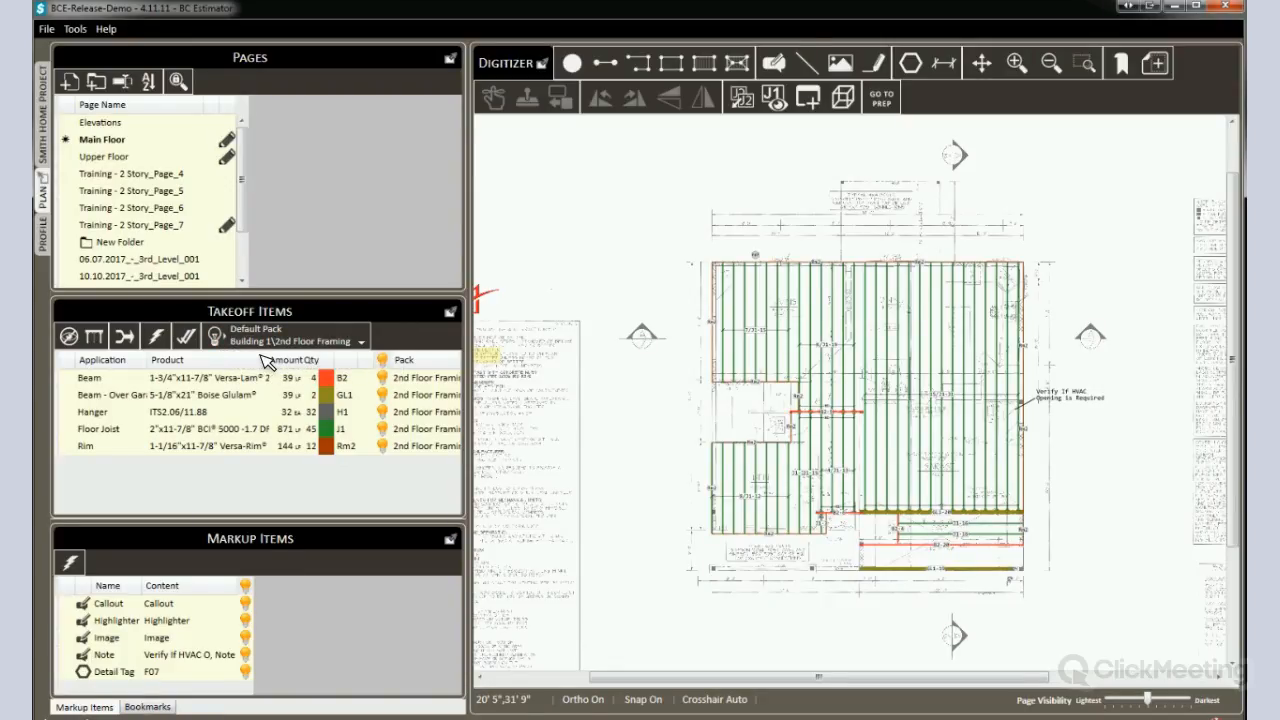
left_click(364, 344)
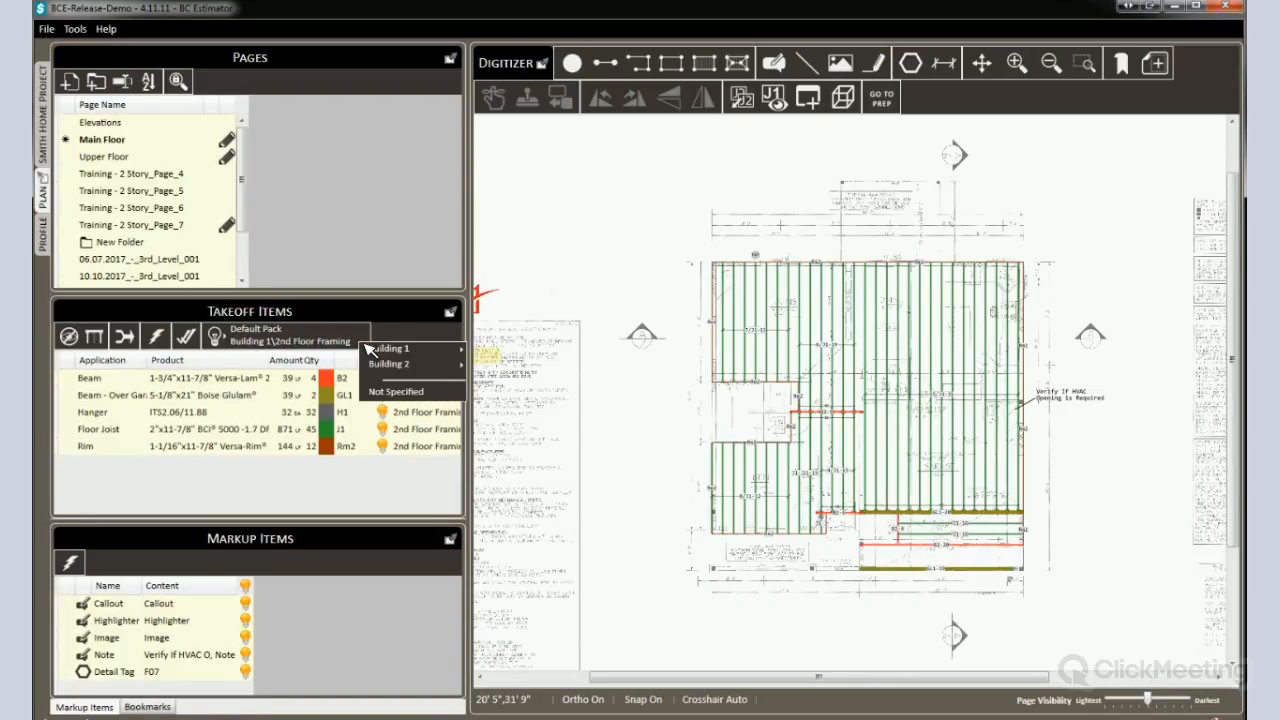
mouse_move(430, 366)
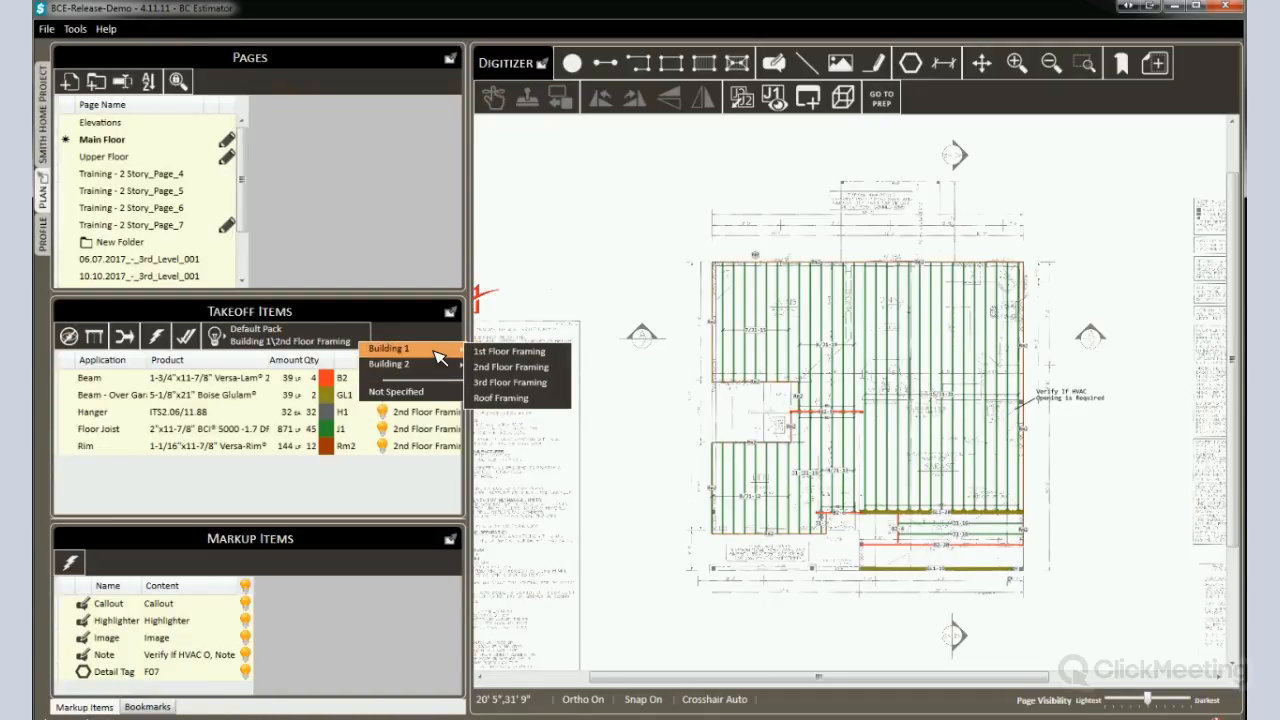
left_click(528, 230)
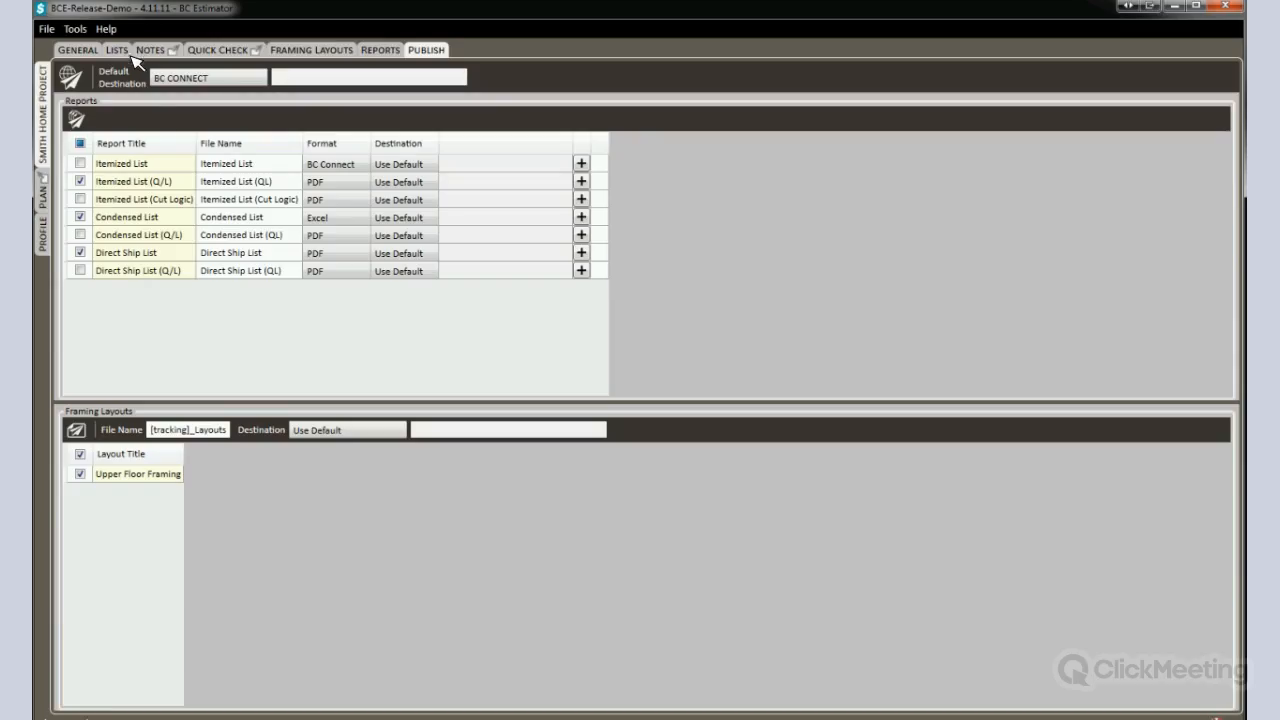
- Remove the Building 2 list from the project
left_click(124, 50)
right_click(142, 106)
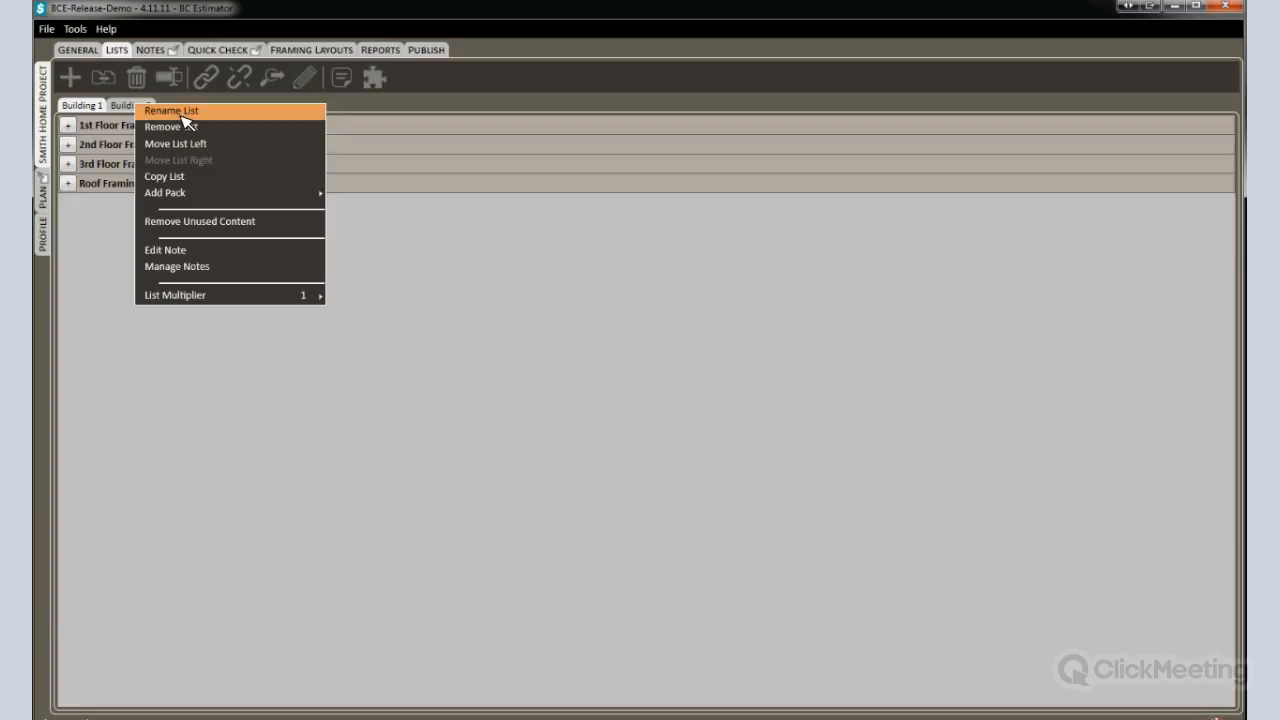
key("Return")
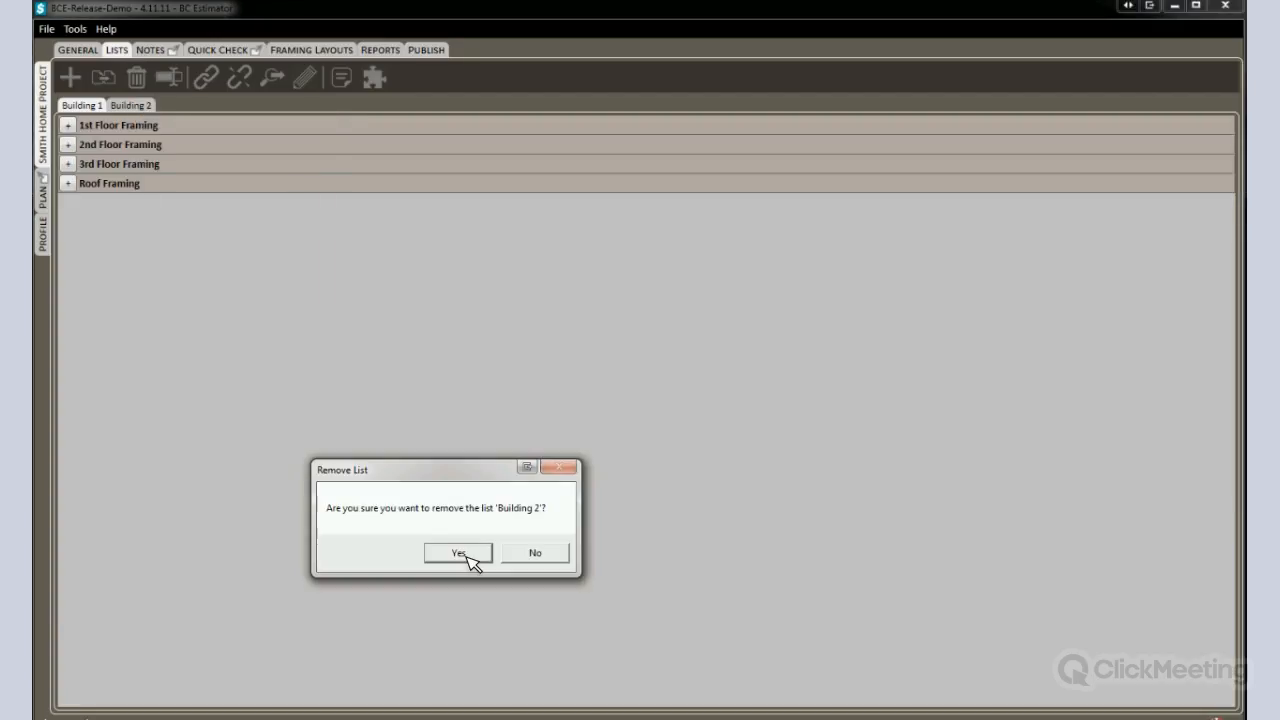
left_click(462, 556)
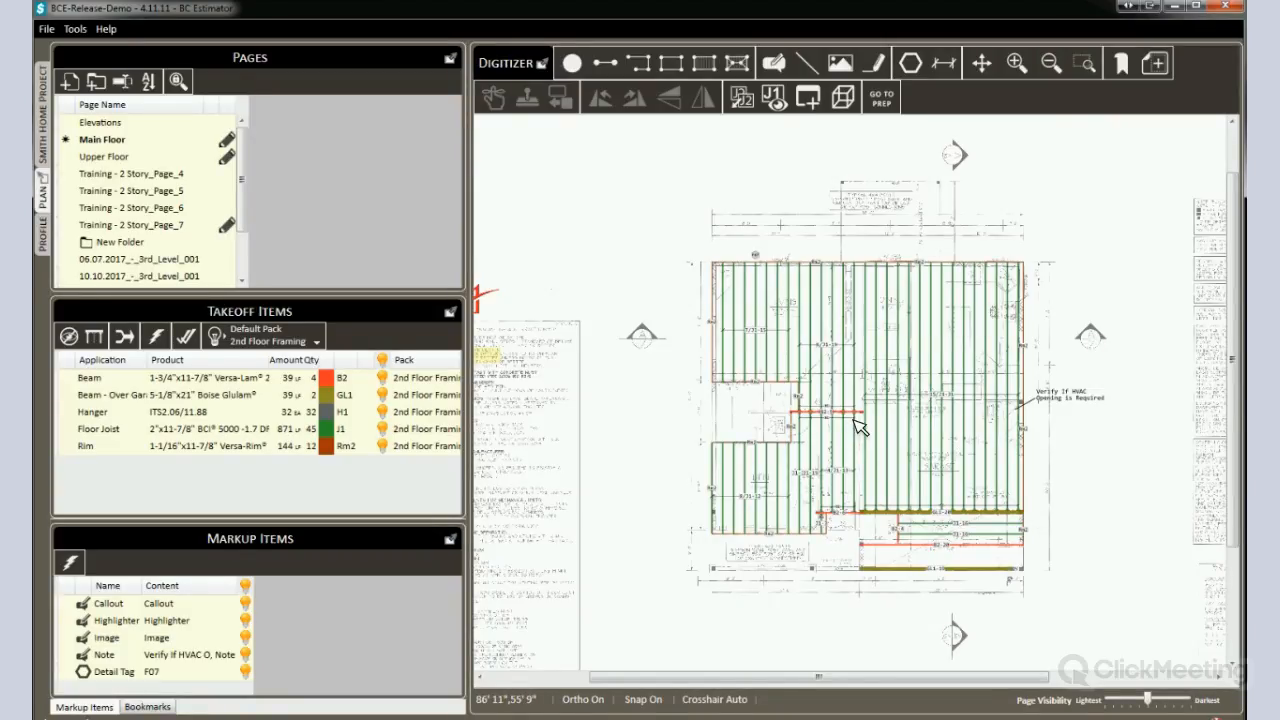
- Draw a horizontal line segment about 20' 5" long across the floor joists along the wall above the garage
scroll(960, 295, "up", 2)
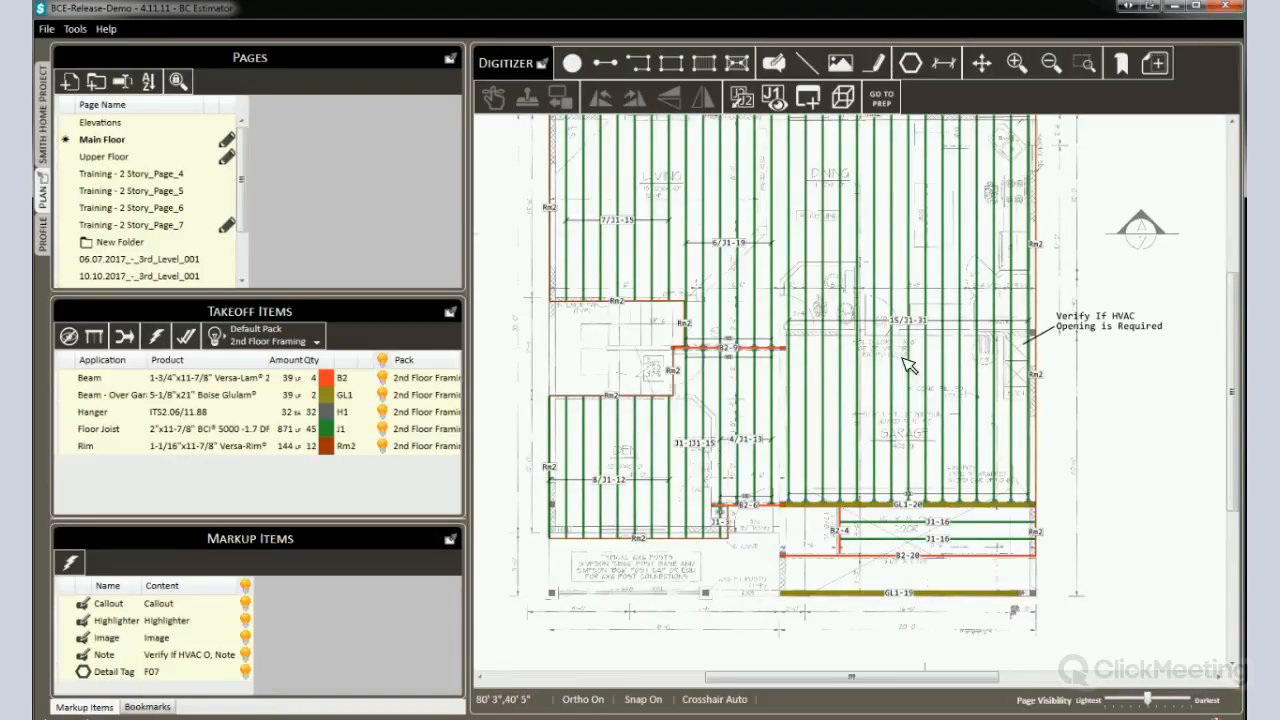
scroll(930, 330, "up", 2)
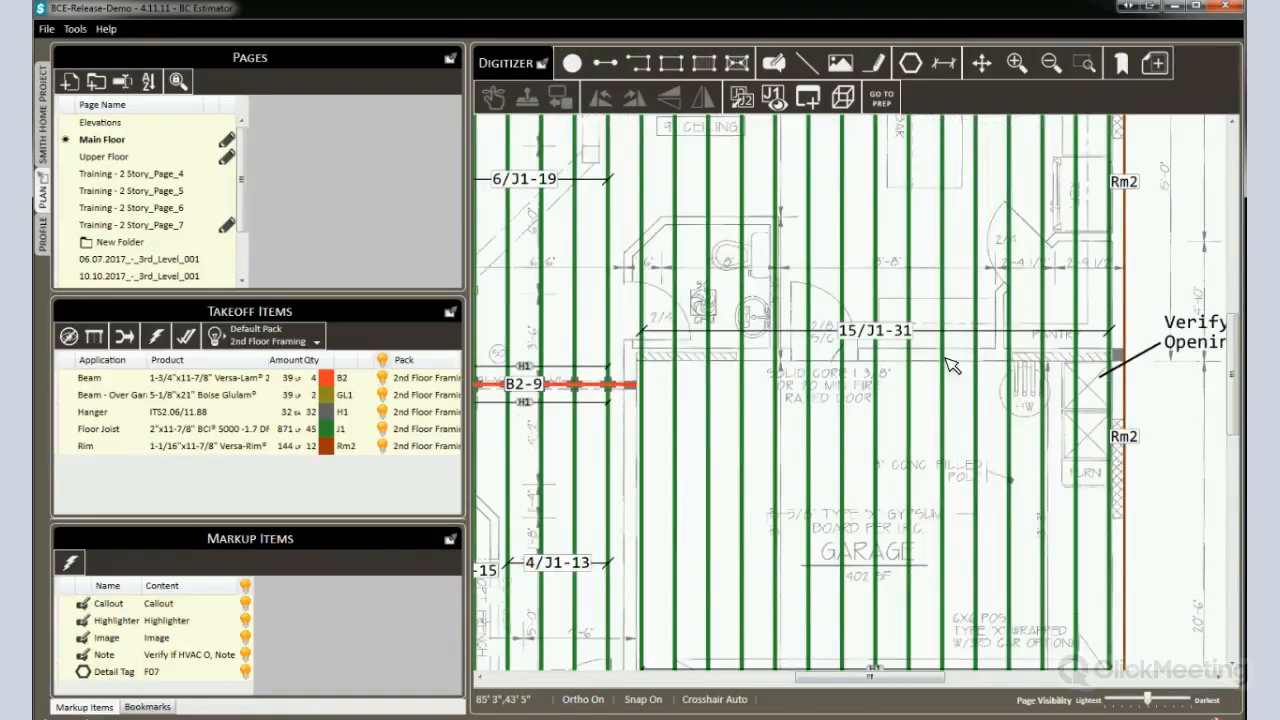
left_click(605, 62)
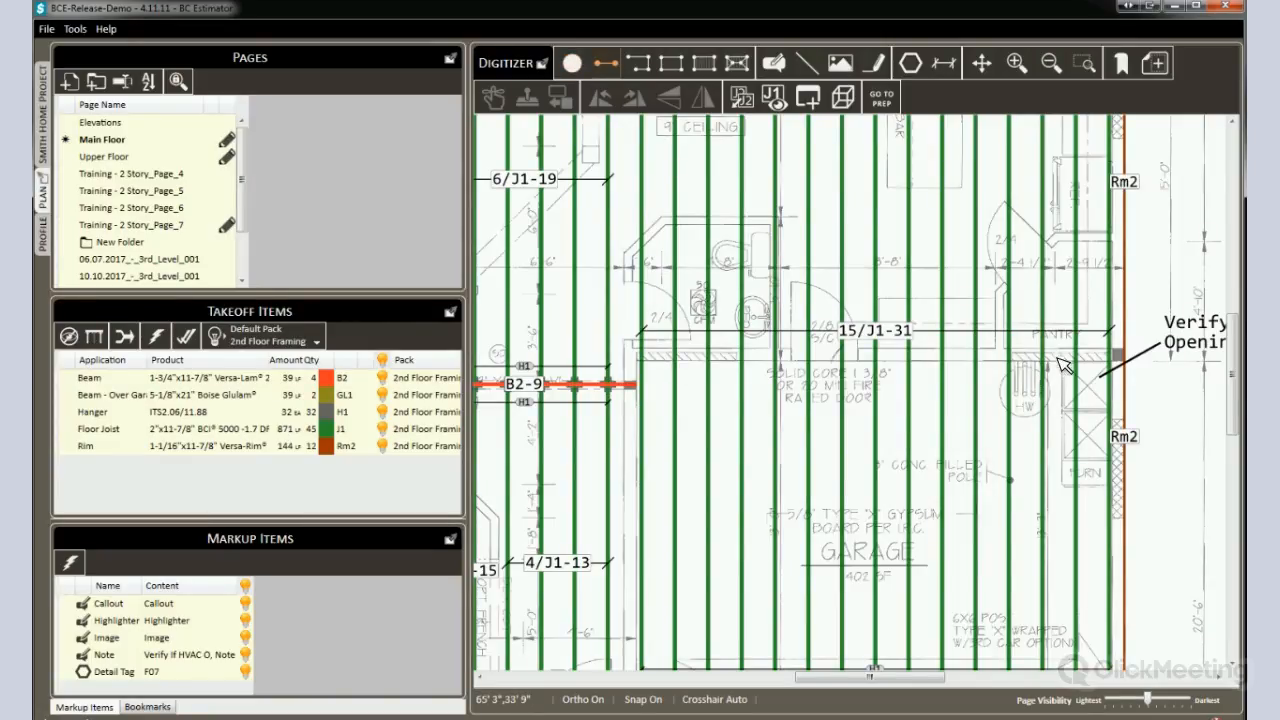
scroll(1143, 358, "up", 2)
left_click(1141, 357)
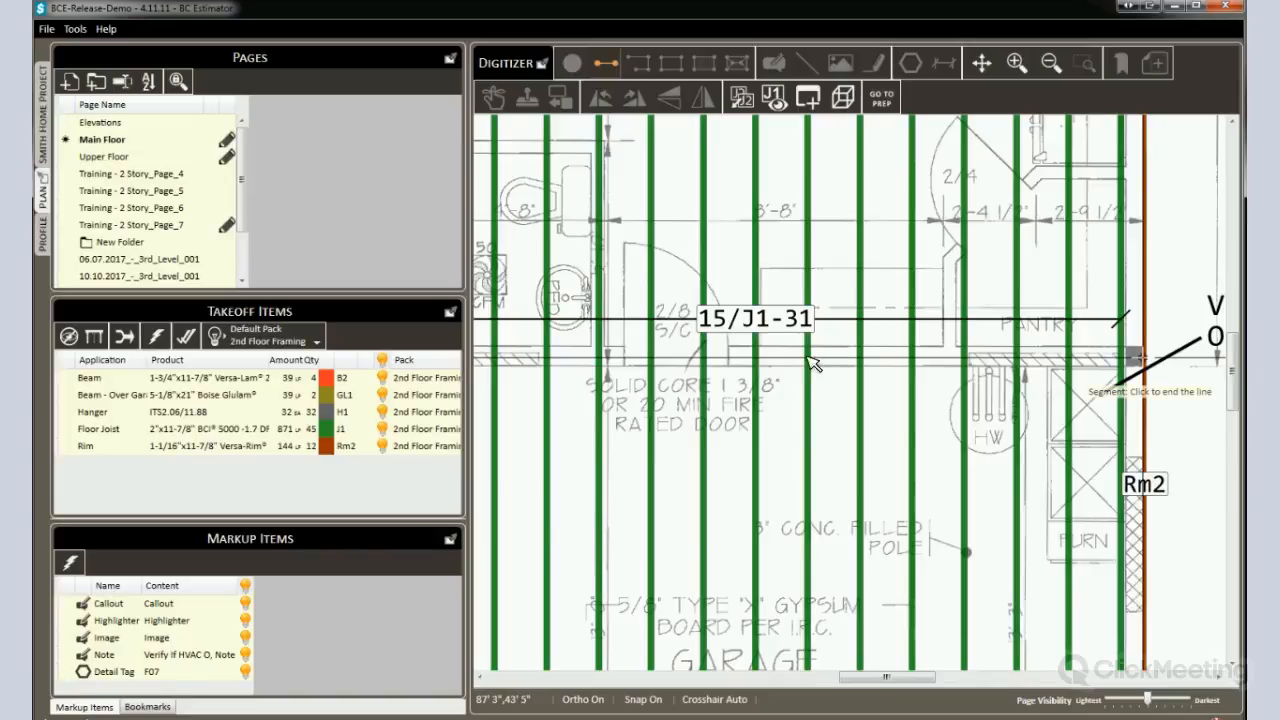
left_click_drag(481, 357, 894, 358)
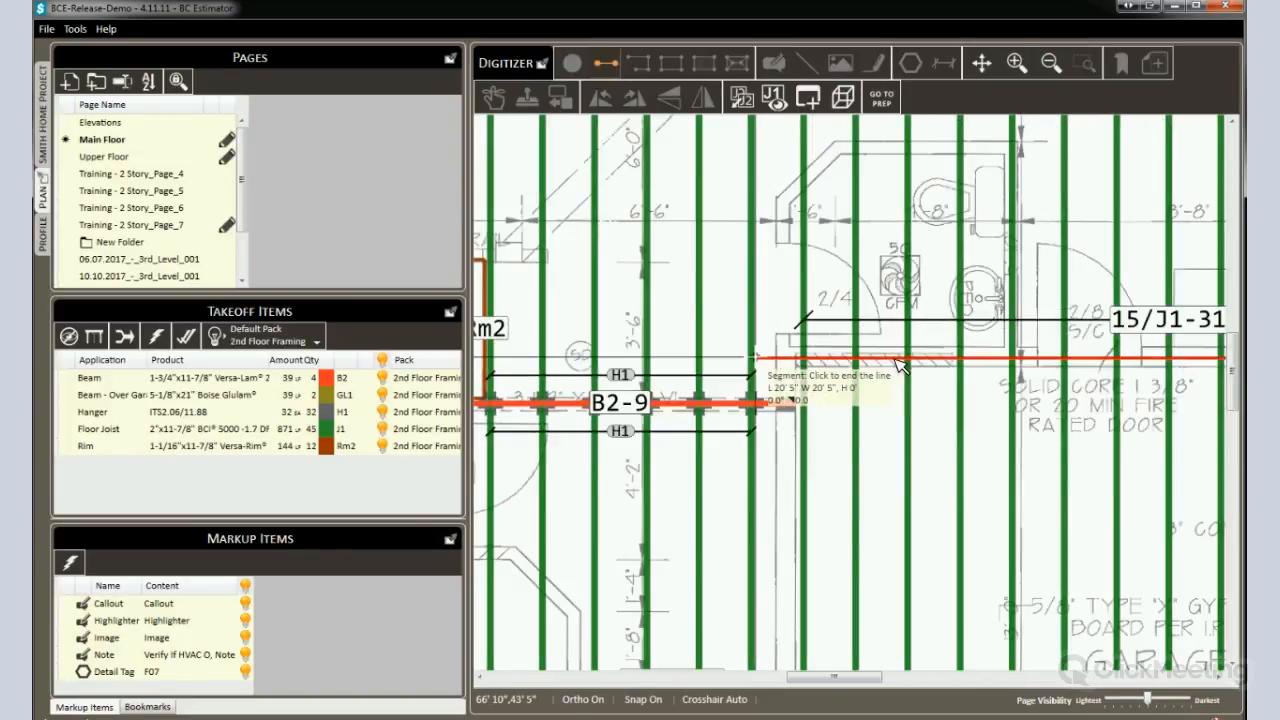
left_click(829, 366)
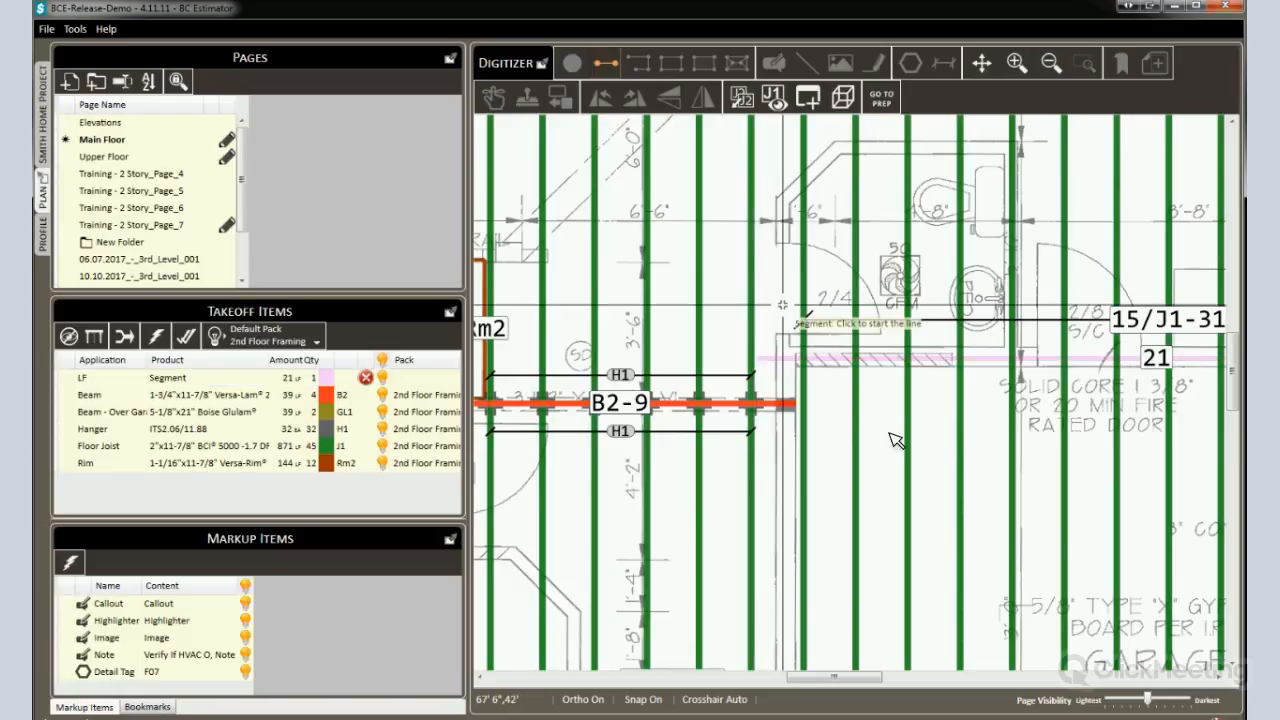
key("Escape")
- Set the new segment's application to Floor Joist Blocking with the 2"x11-7/8" BCI 5000 -1.7 DF product
right_click(823, 358)
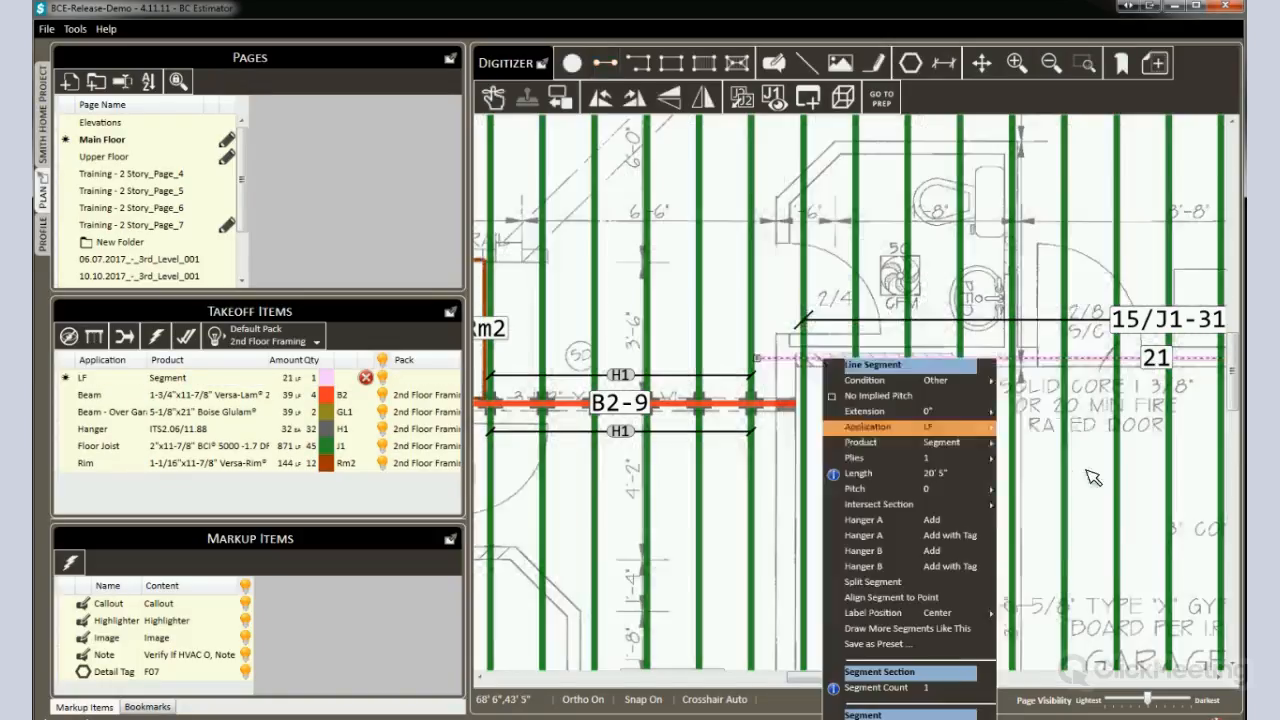
mouse_move(868, 427)
left_click(1090, 474)
left_click(1102, 476)
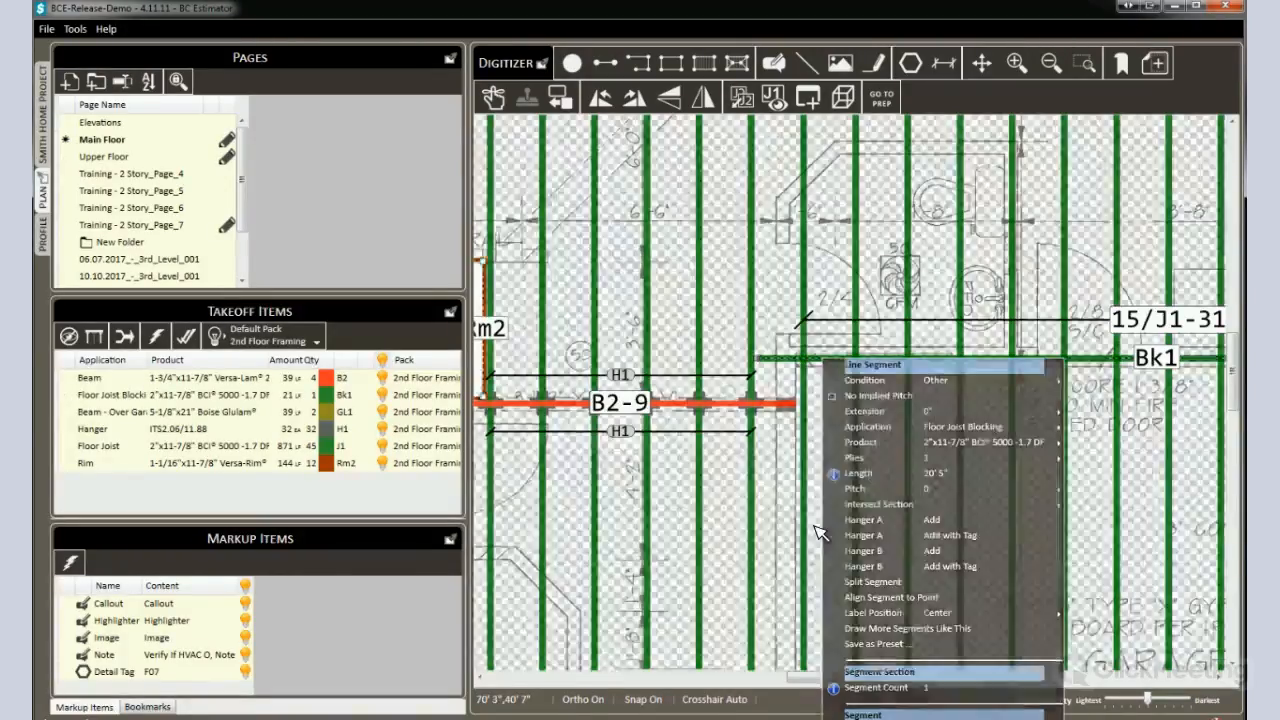
left_click(820, 533)
- Set the condition of the Bk1 blocking segment above the garage to BlockingNoSplit
scroll(820, 533, "down", 1)
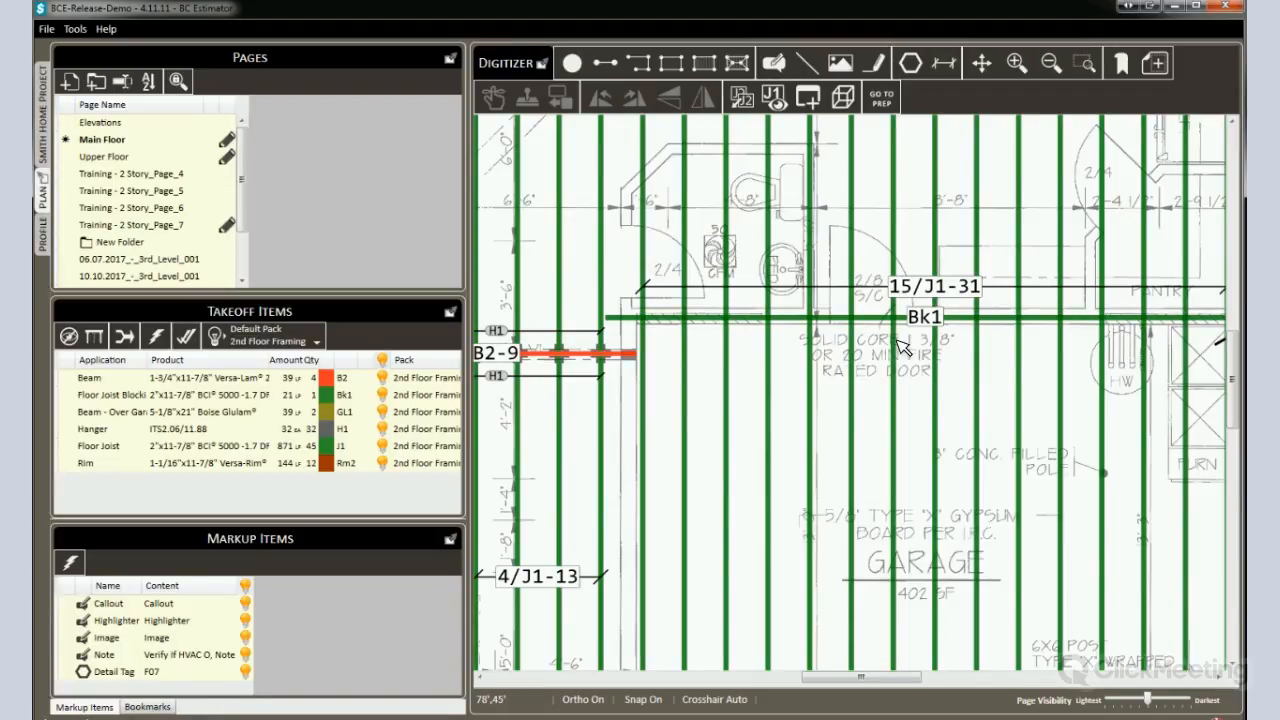
left_click_drag(926, 329, 867, 302)
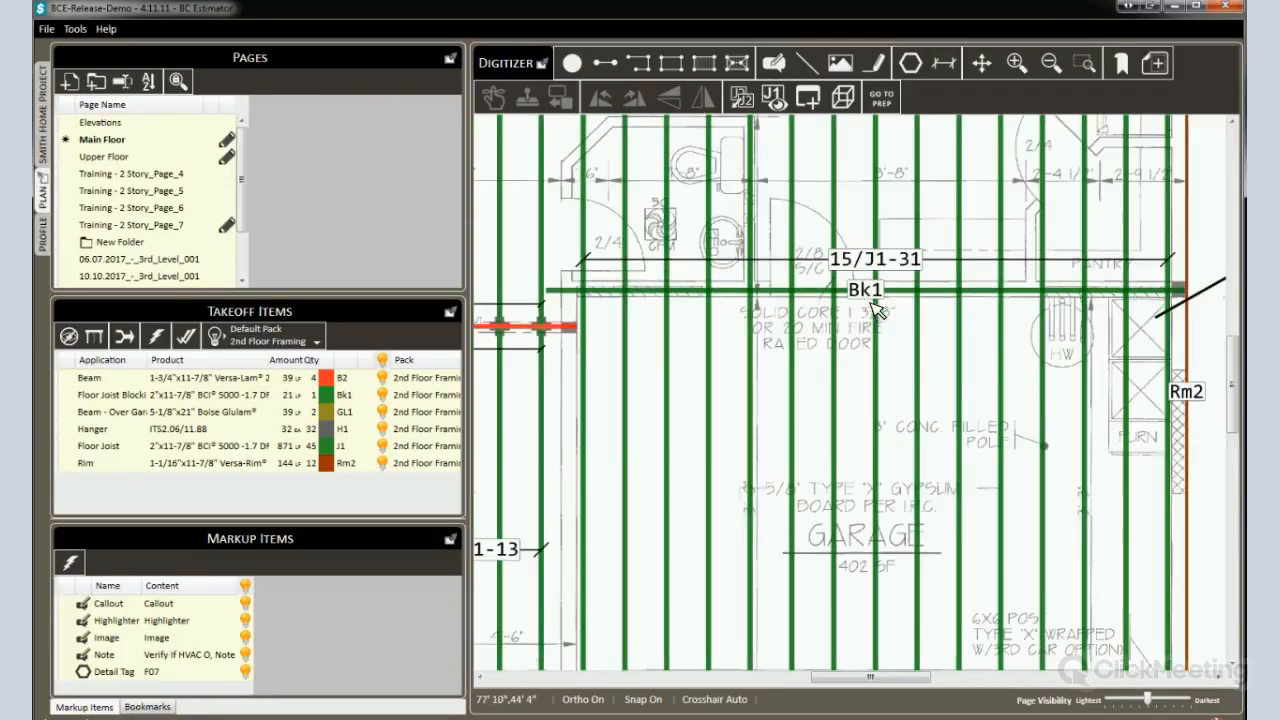
left_click(866, 292)
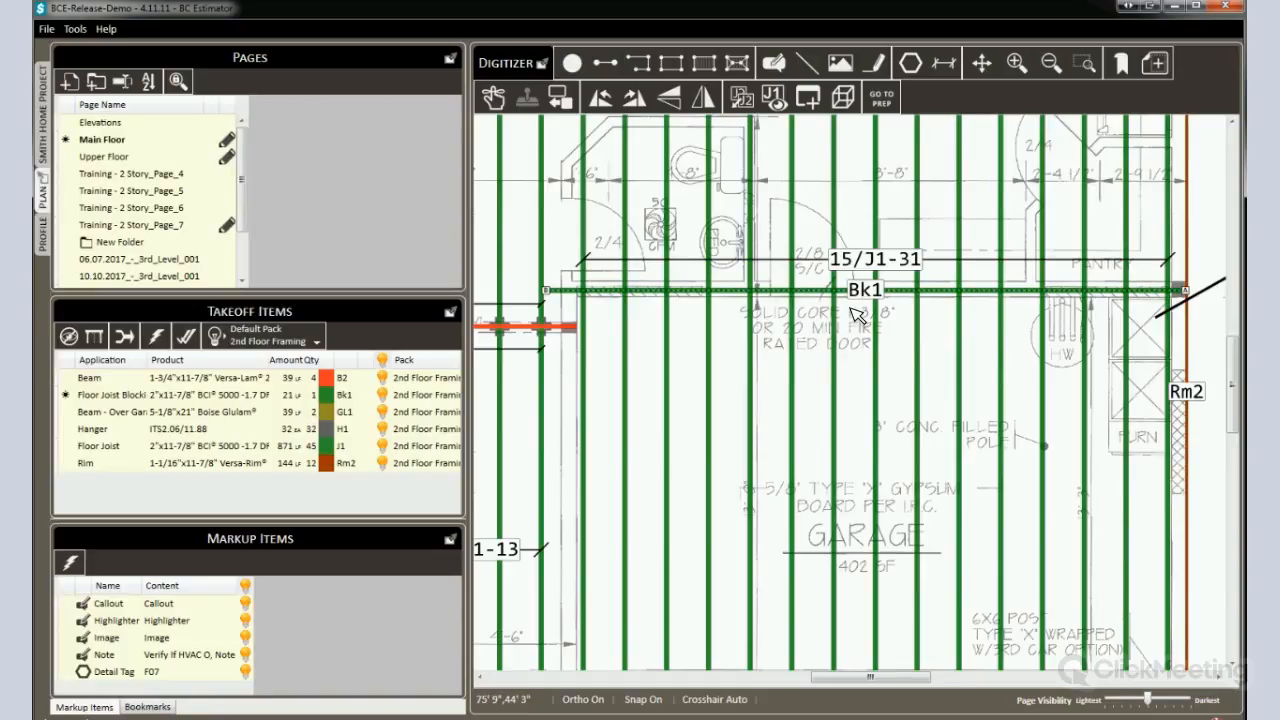
right_click(729, 297)
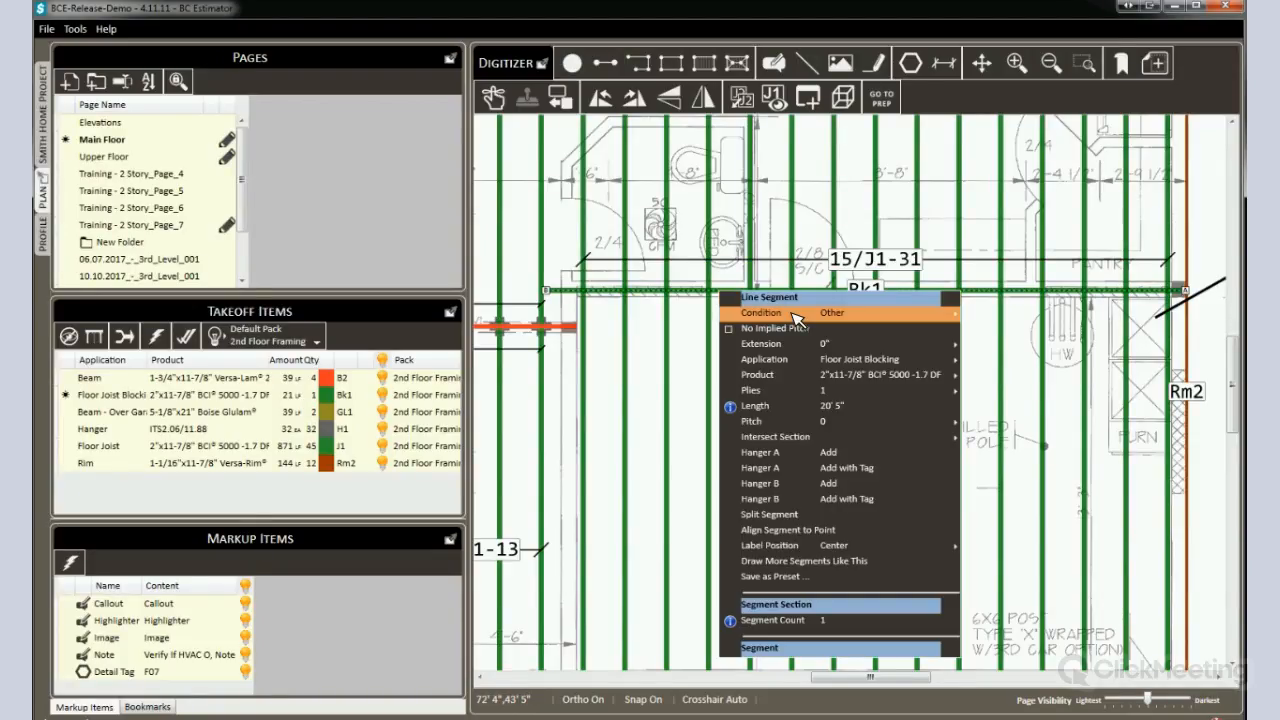
mouse_move(795, 316)
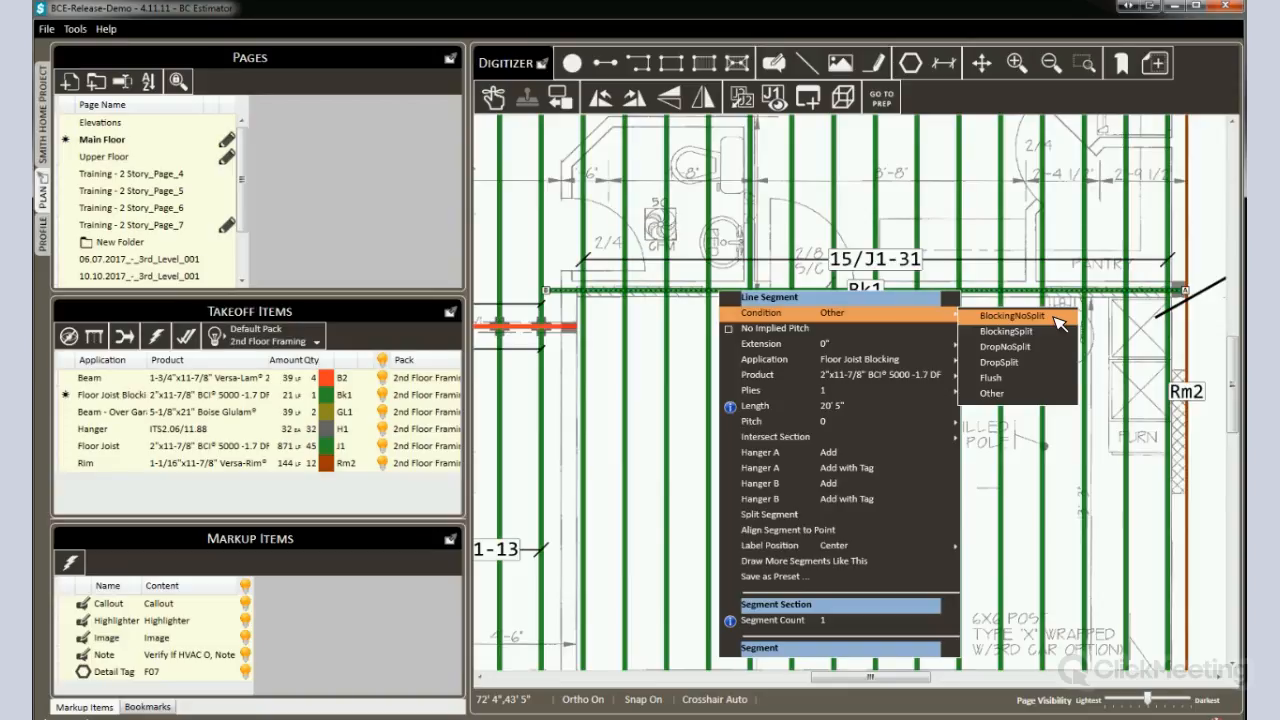
left_click(1059, 316)
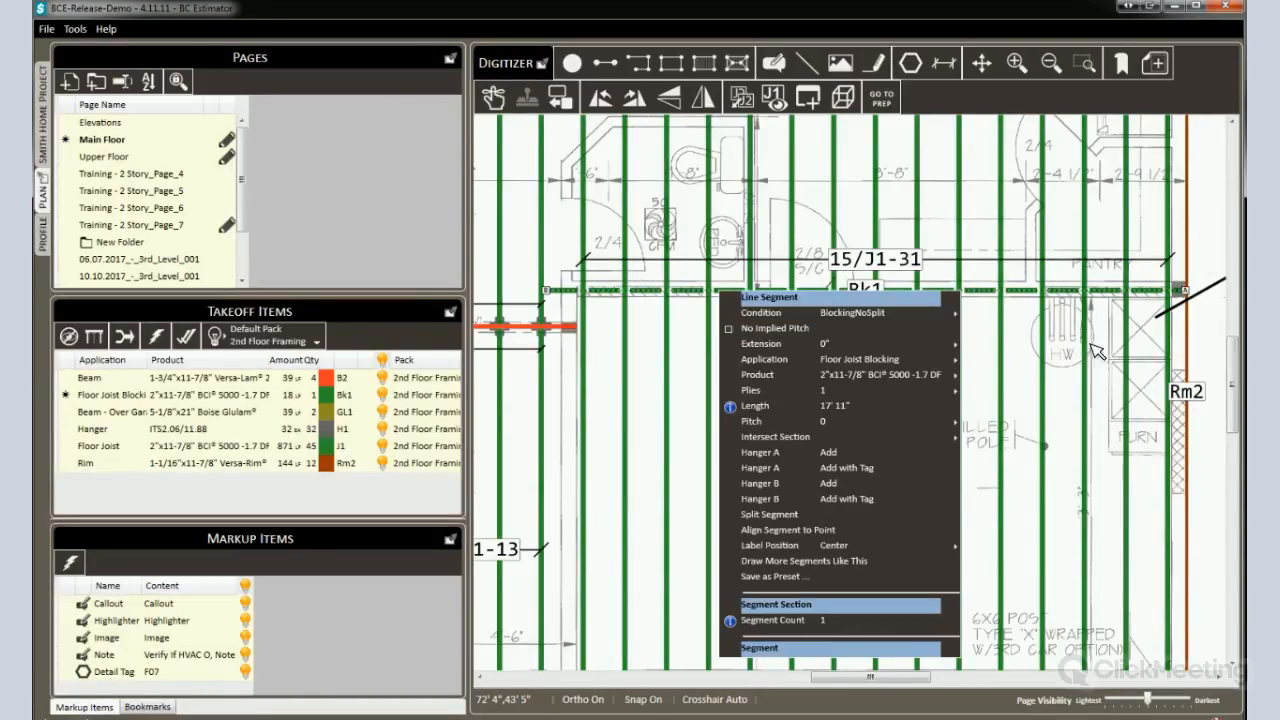
key("Escape")
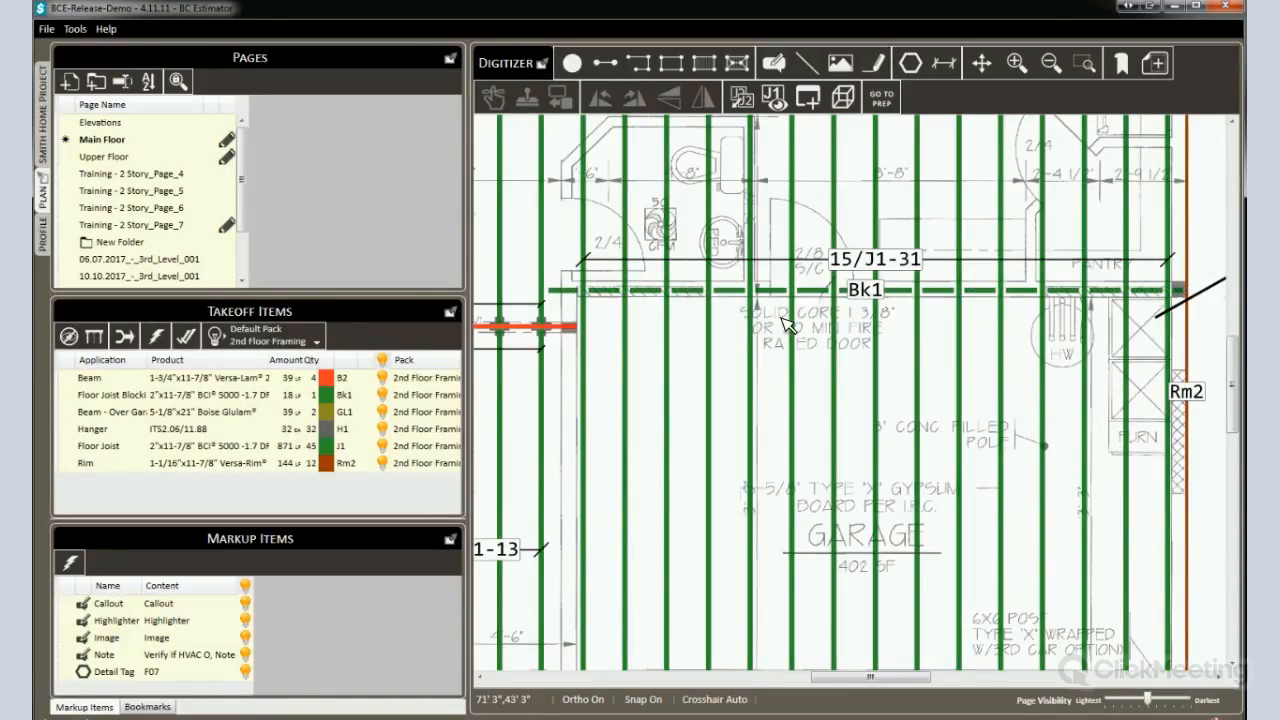
- Examine how the Bk1 blocking pieces fit between the floor joists and around the beam end
scroll(772, 362, "up", 2)
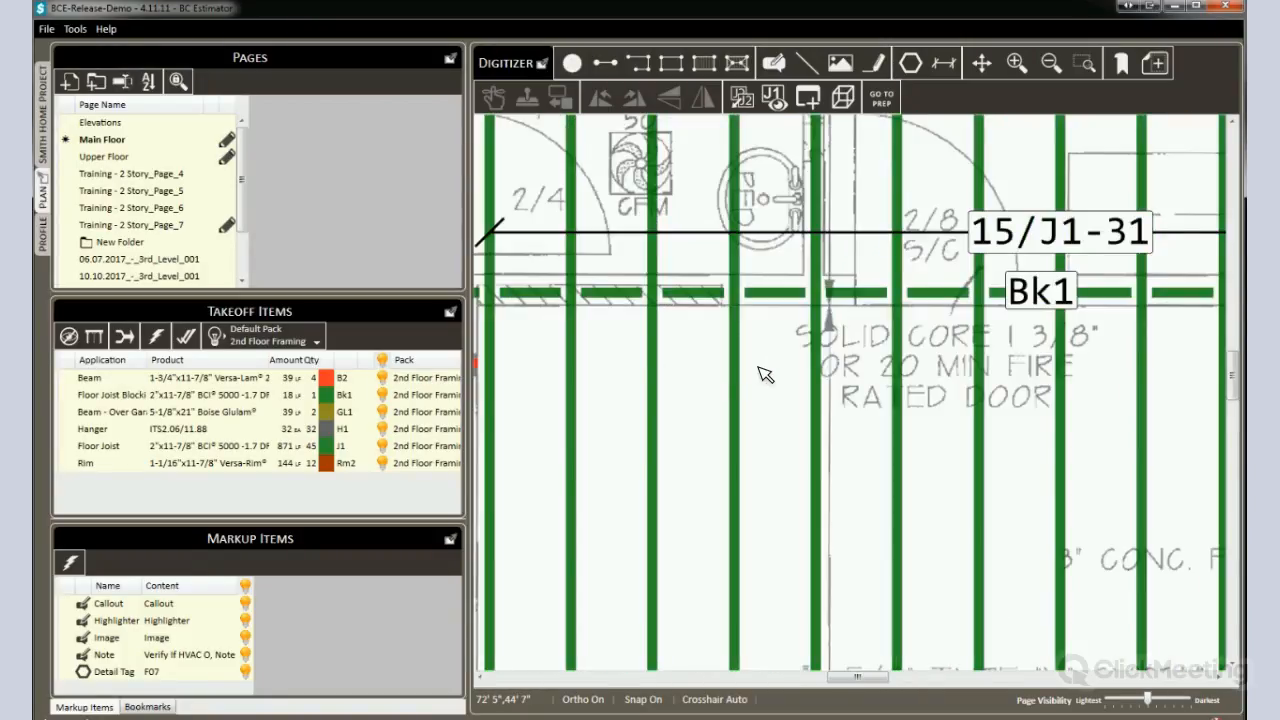
scroll(629, 341, "down", 1)
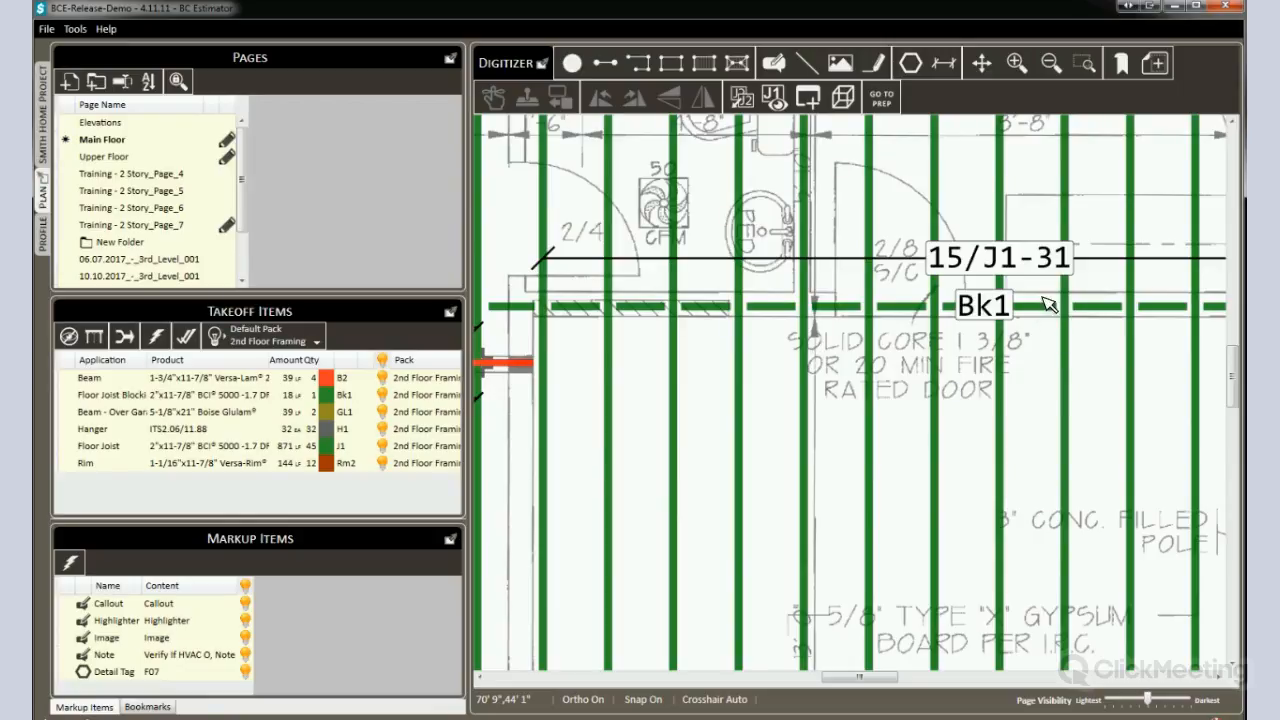
scroll(1046, 291, "up", 1)
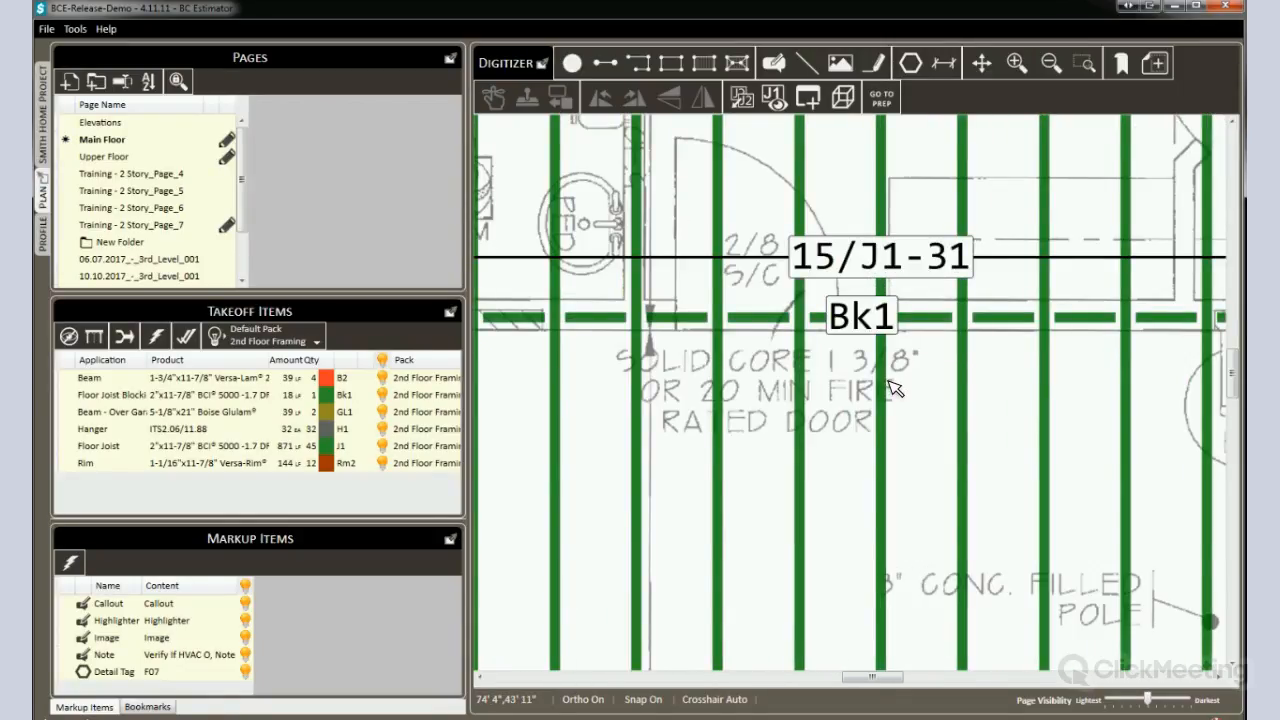
scroll(906, 402, "down", 2)
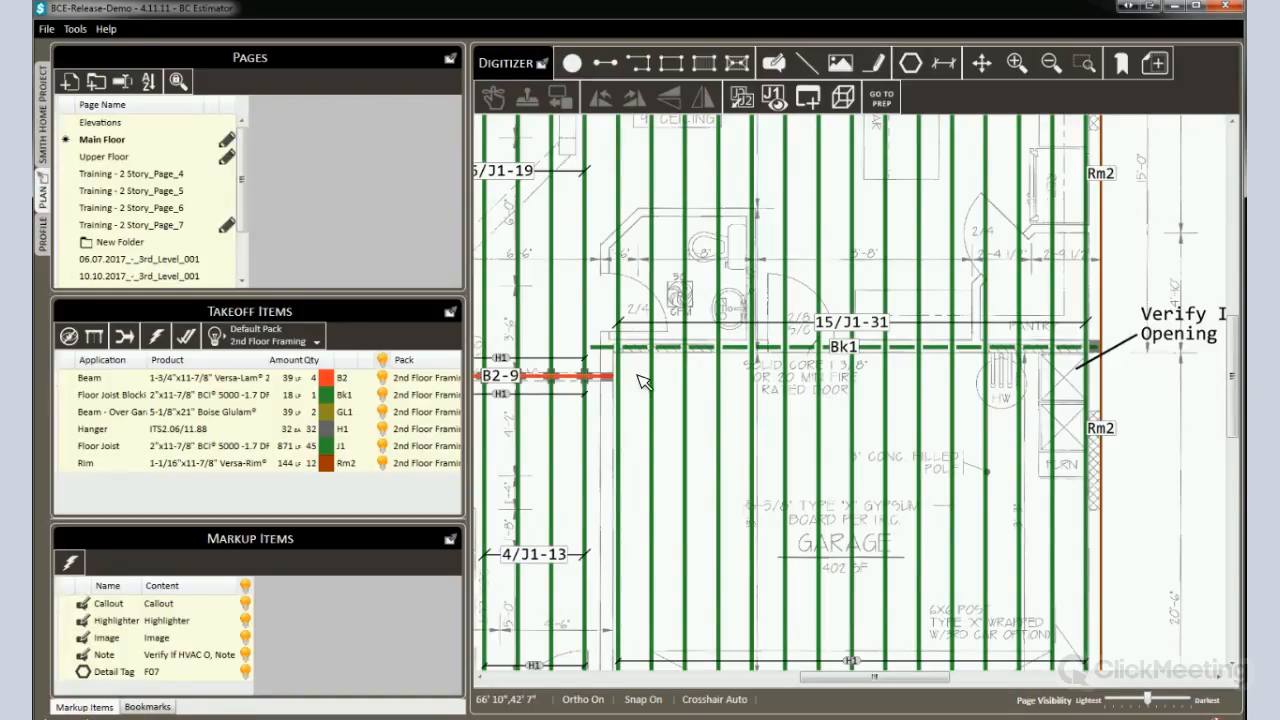
scroll(623, 391, "up", 3)
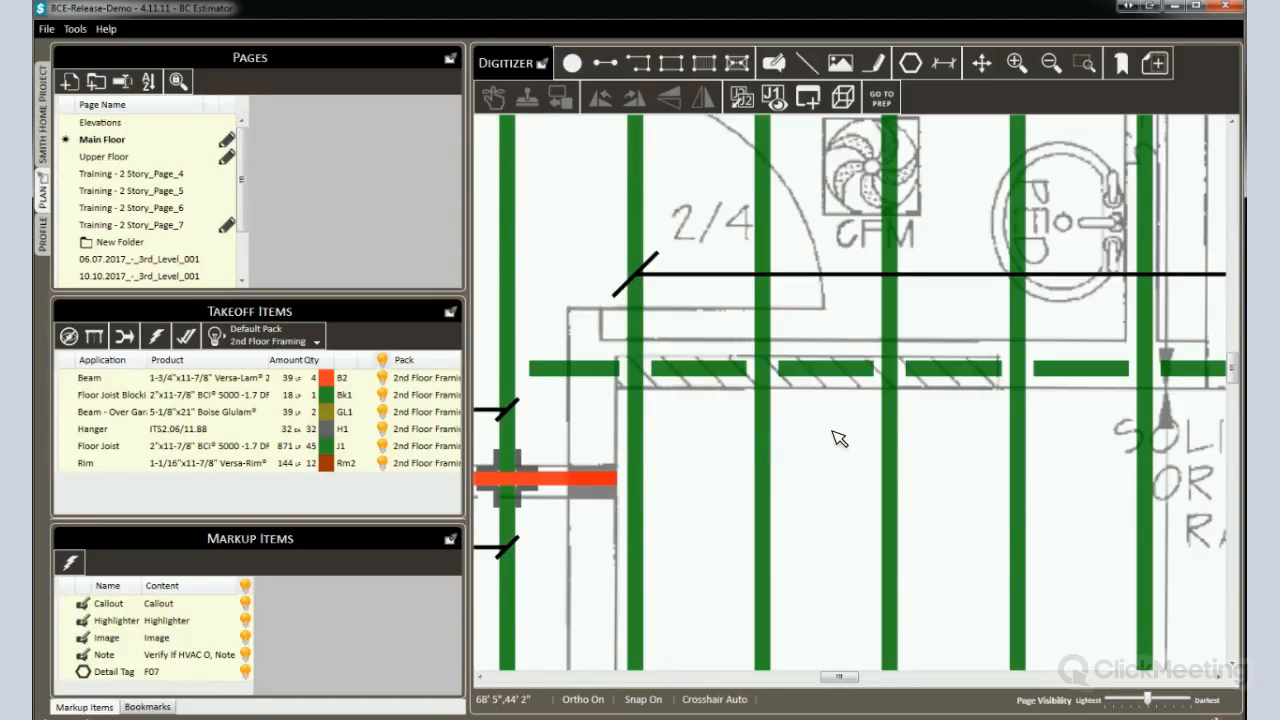
scroll(840, 438, "down", 2)
scroll(902, 590, "down", 2)
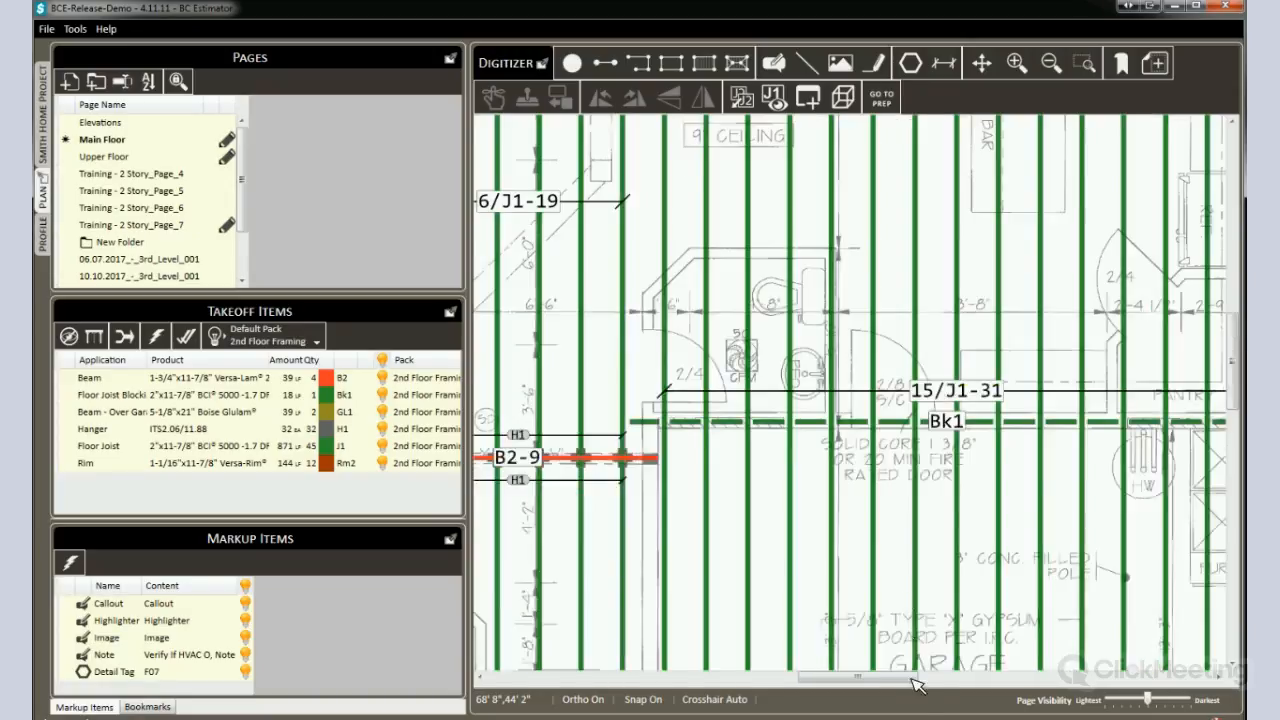
- Draw another Floor Joist Blocking segment like Bk1, about 17' 10" long, horizontally across the joists through the dining and bar area
right_click(829, 430)
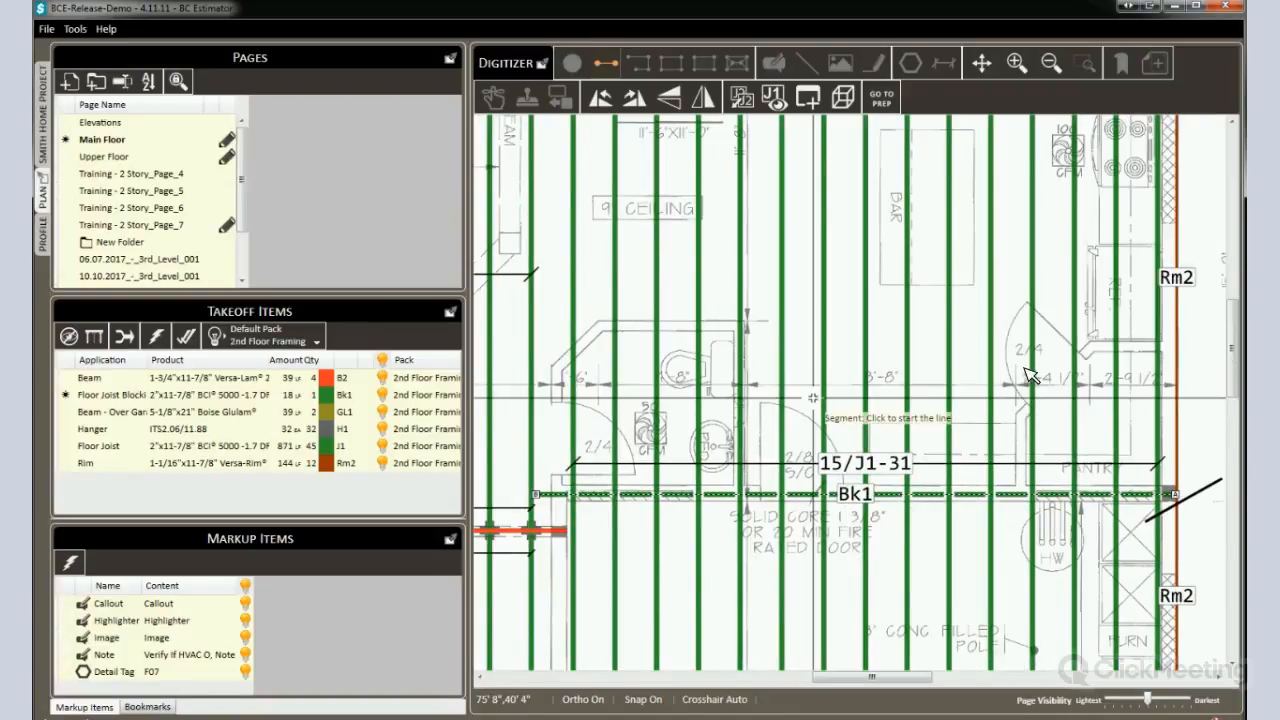
left_click_drag(704, 357, 736, 387)
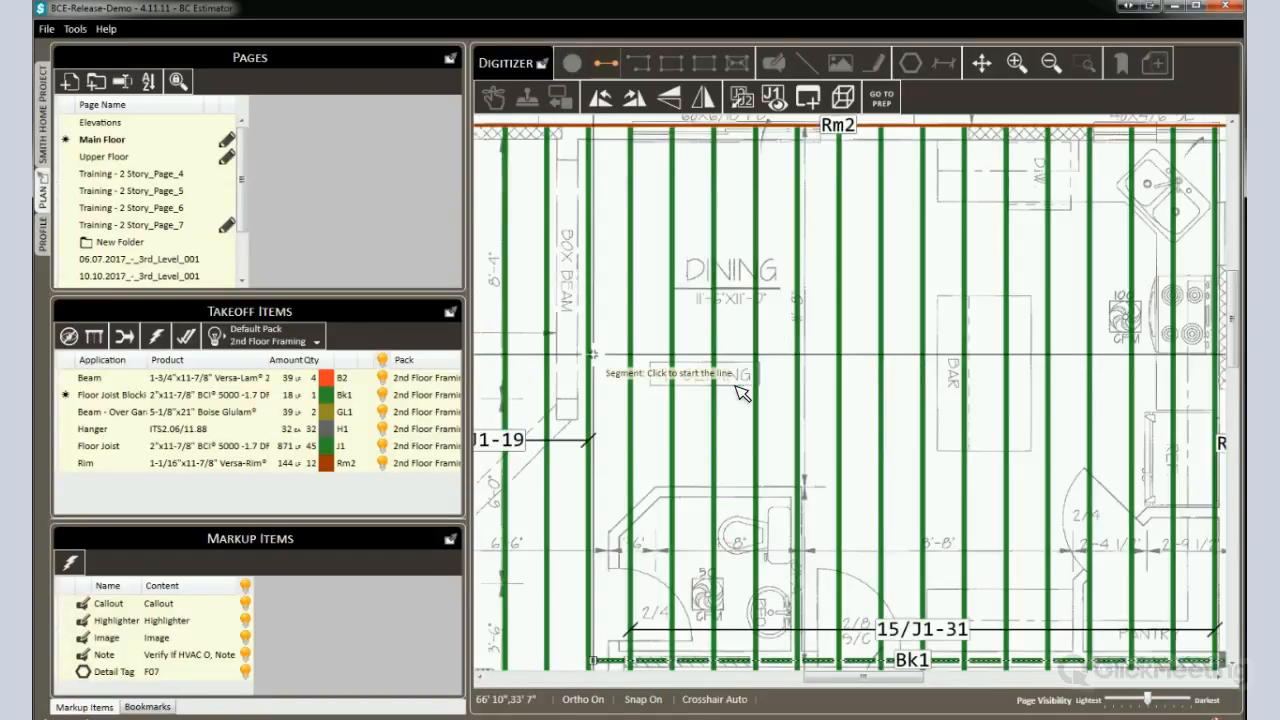
left_click(737, 385)
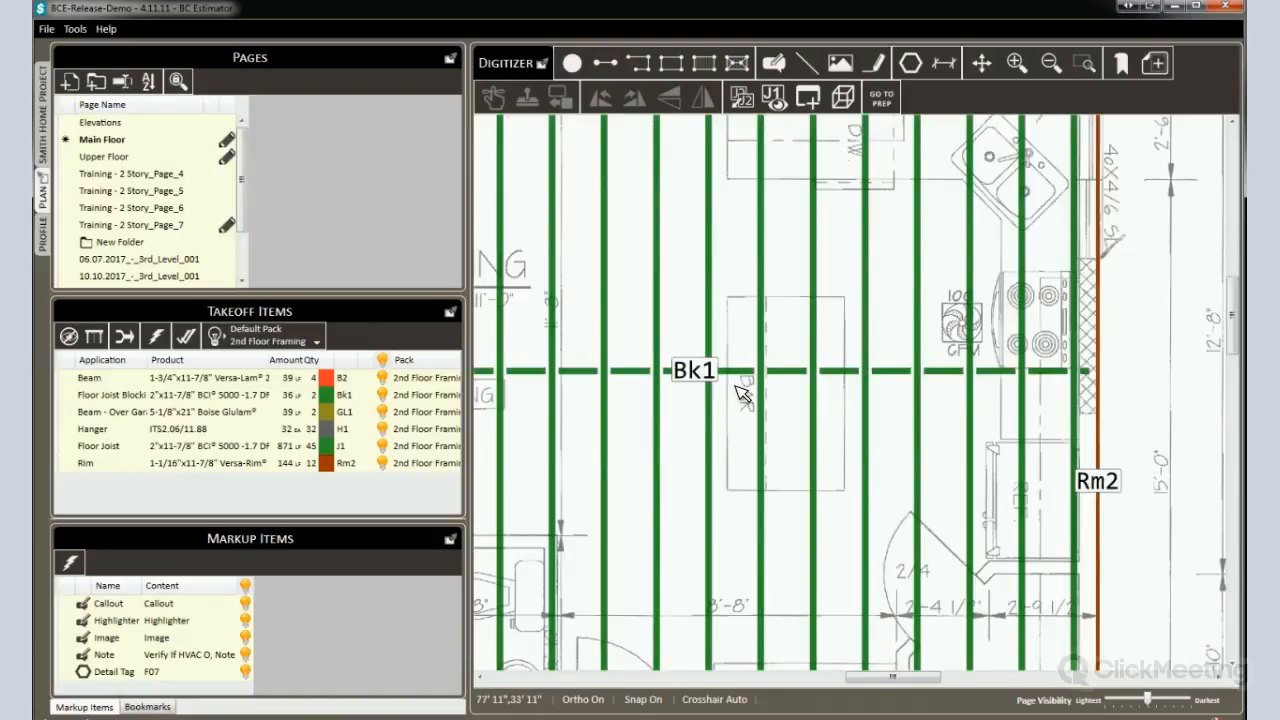
- Check the condition assigned to the new blocking segment across the dining and bar area
left_click(580, 371)
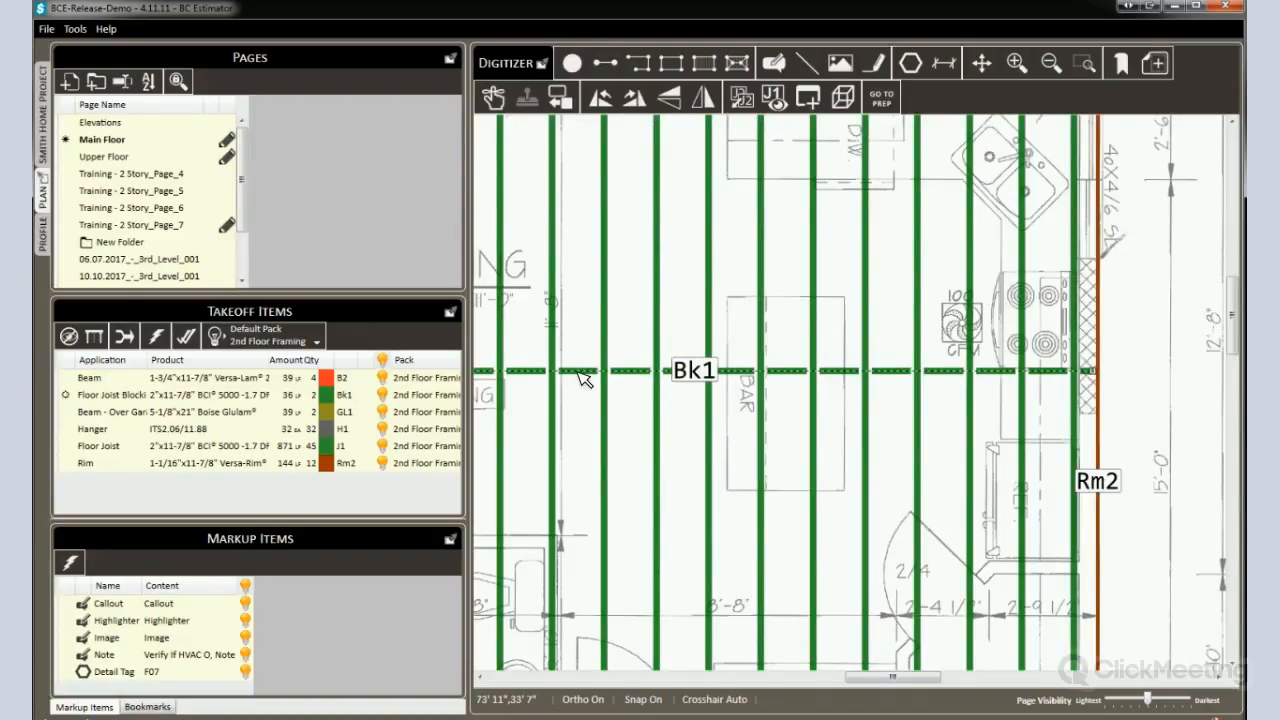
right_click(688, 397)
mouse_move(692, 394)
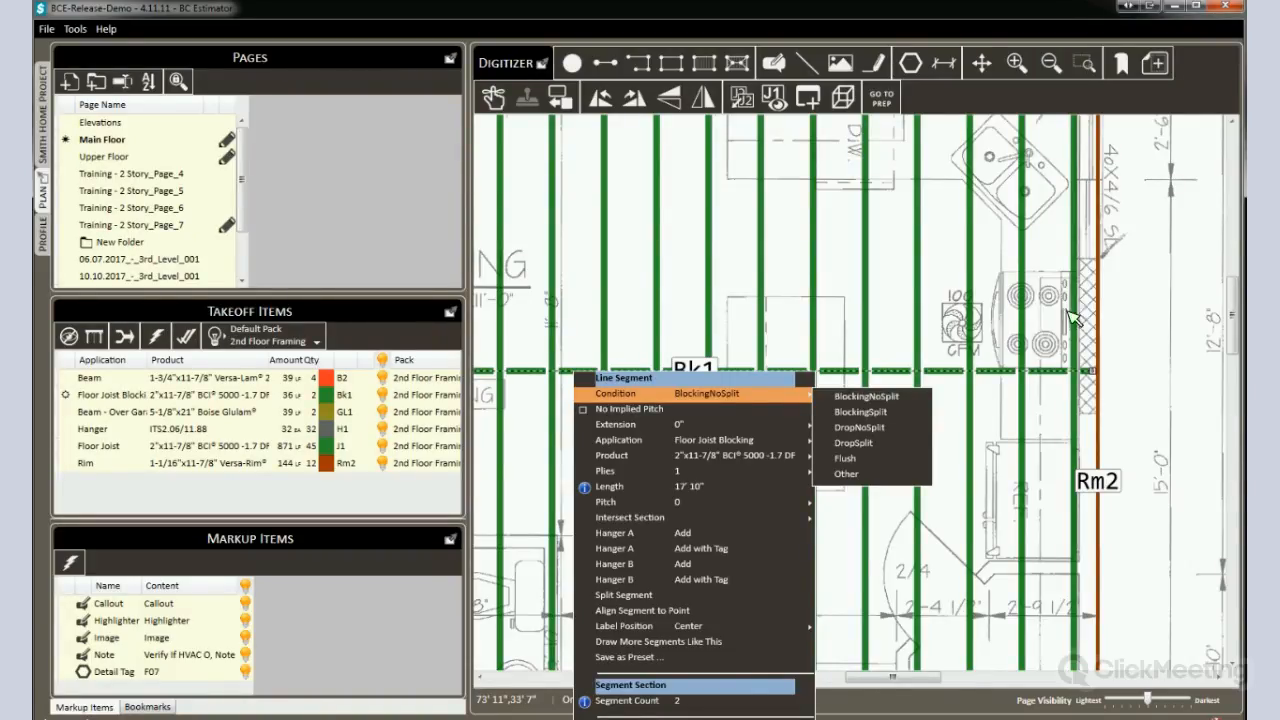
left_click(985, 355)
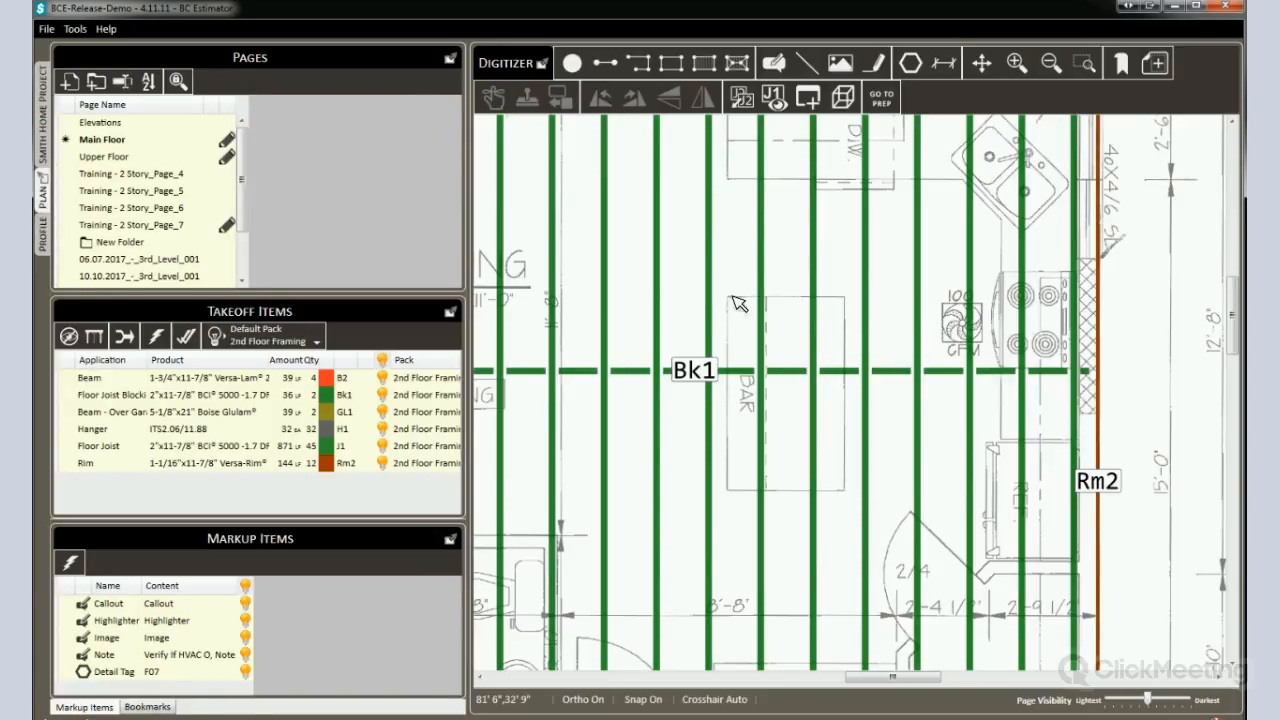
- Try a 12" joist spacing on the floor container section over the dining and kitchen area
scroll(698, 299, "down", 2)
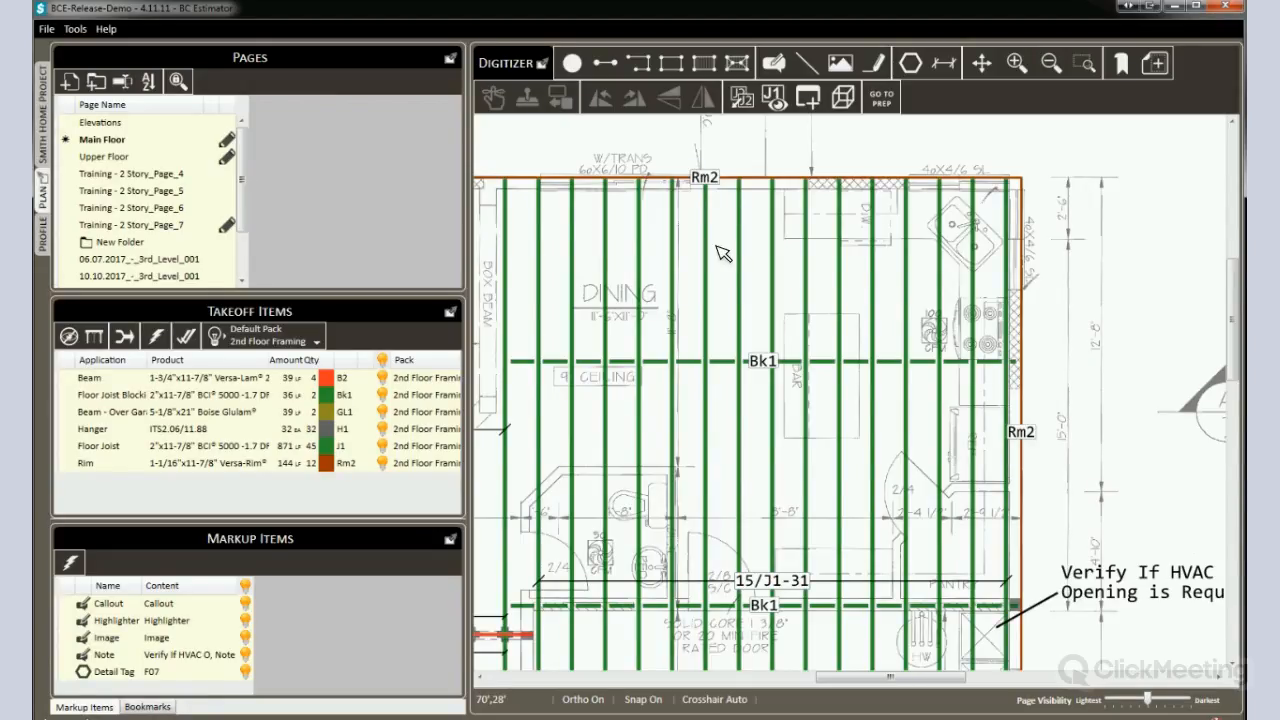
right_click(779, 261)
mouse_move(720, 283)
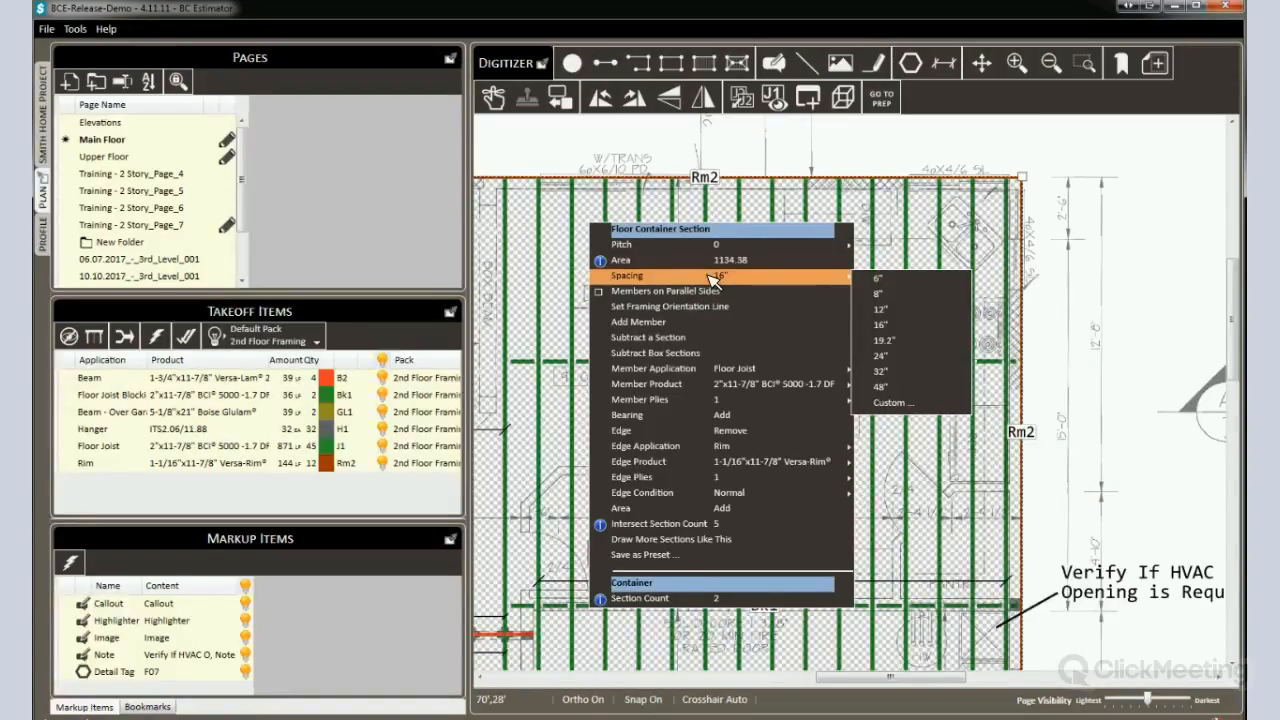
left_click(894, 312)
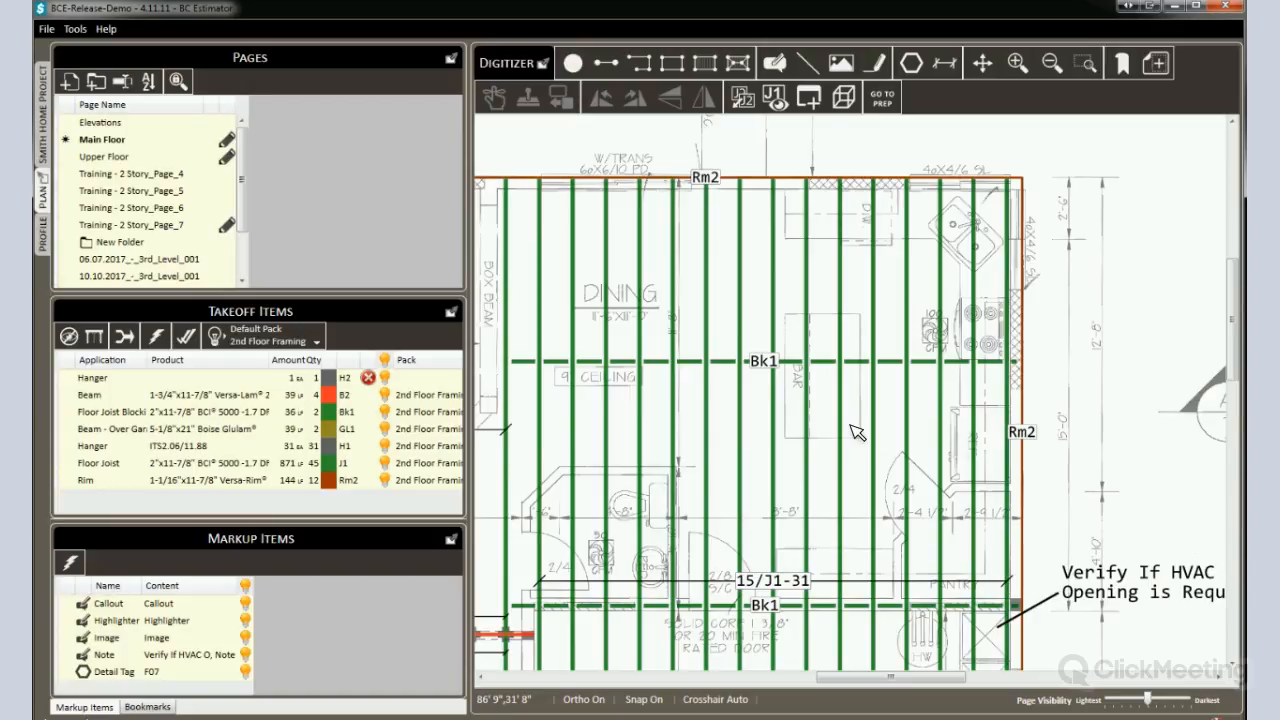
- Enlarge the text box of the "Verify If HVAC Opening is Required" note so its text rewraps to the wider frame
scroll(1050, 440, "down", 4)
scroll(864, 322, "up", 5)
scroll(880, 278, "right", 3)
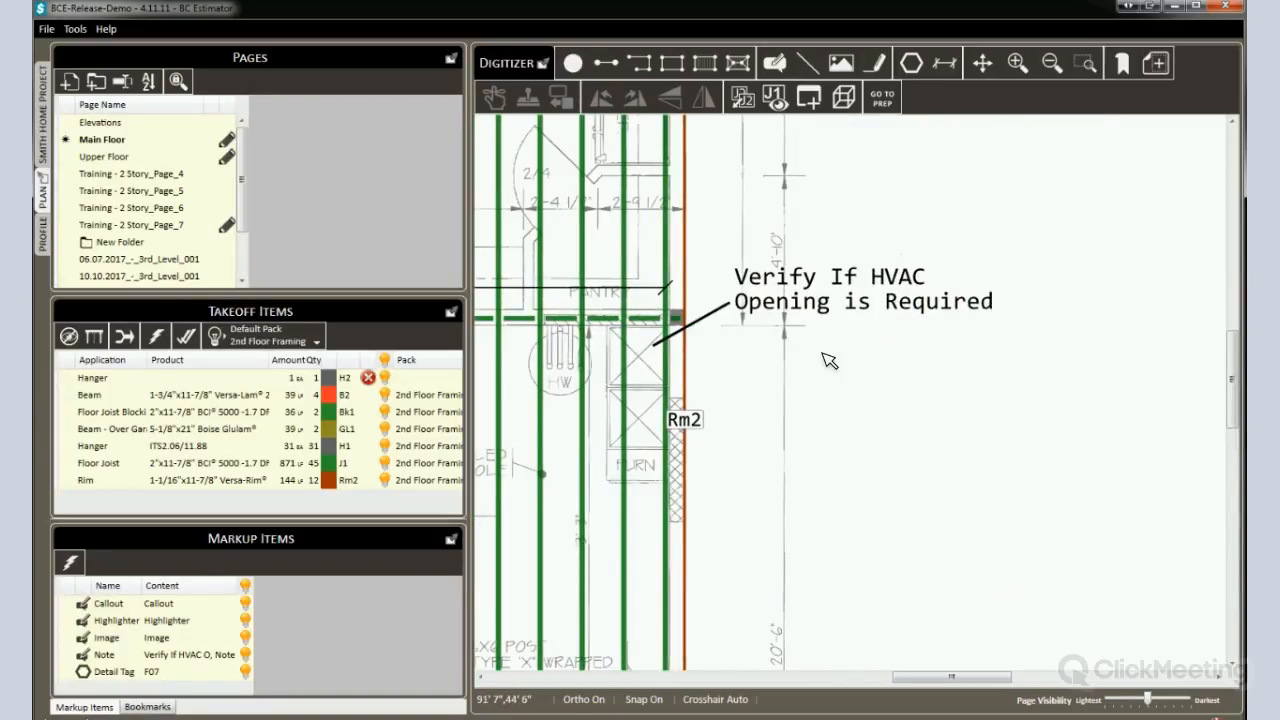
left_click(852, 304)
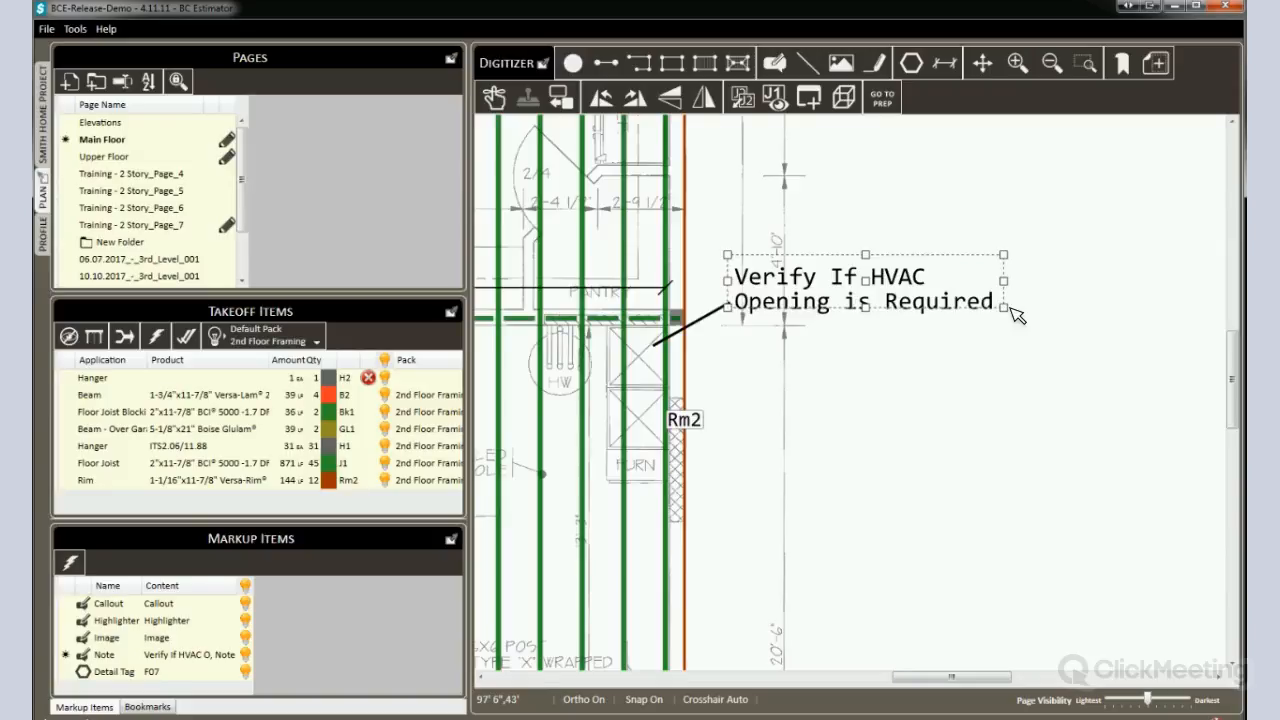
left_click_drag(1010, 308, 1130, 395)
left_click_drag(1003, 410, 937, 412)
left_click_drag(879, 461, 1082, 374)
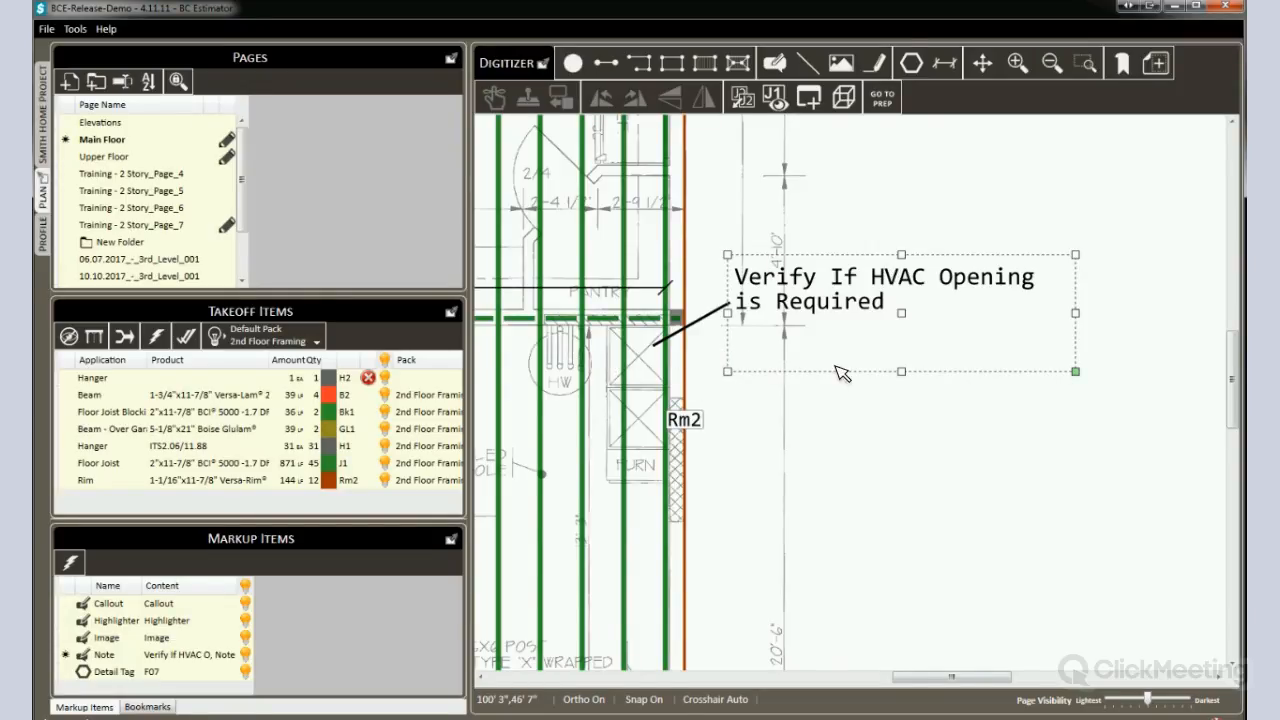
- Extend the yellow highlighter in the framing lumber notes to cover the full lines from JOISTS down to SOLID BLOCKING
scroll(790, 340, "down", 3)
scroll(765, 299, "down", 6)
scroll(626, 236, "up", 8)
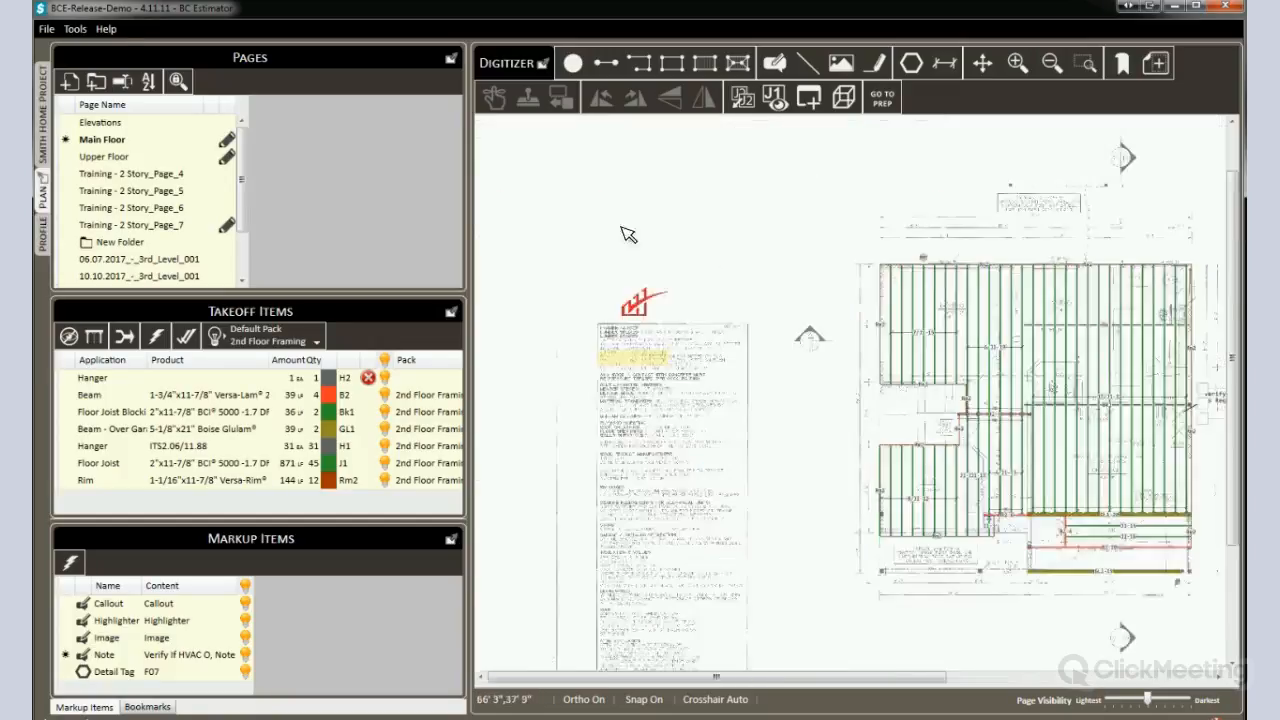
left_click(700, 285)
left_click(794, 307)
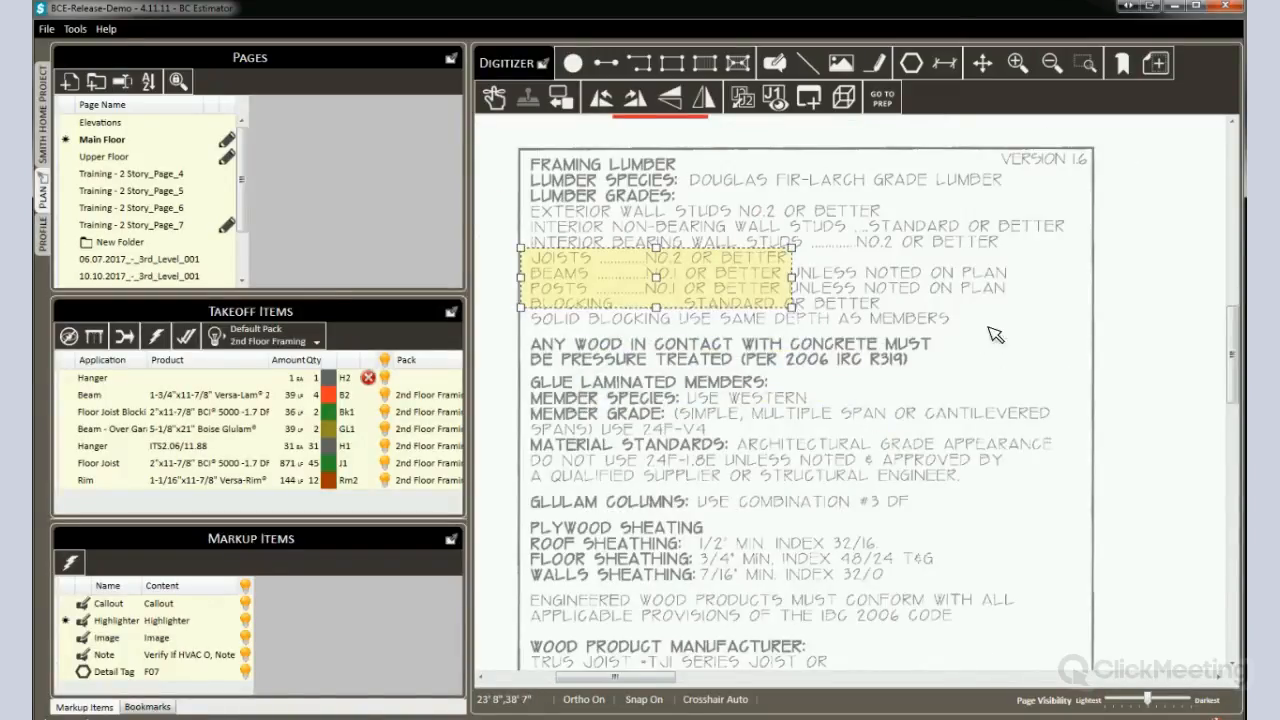
left_click(1014, 357)
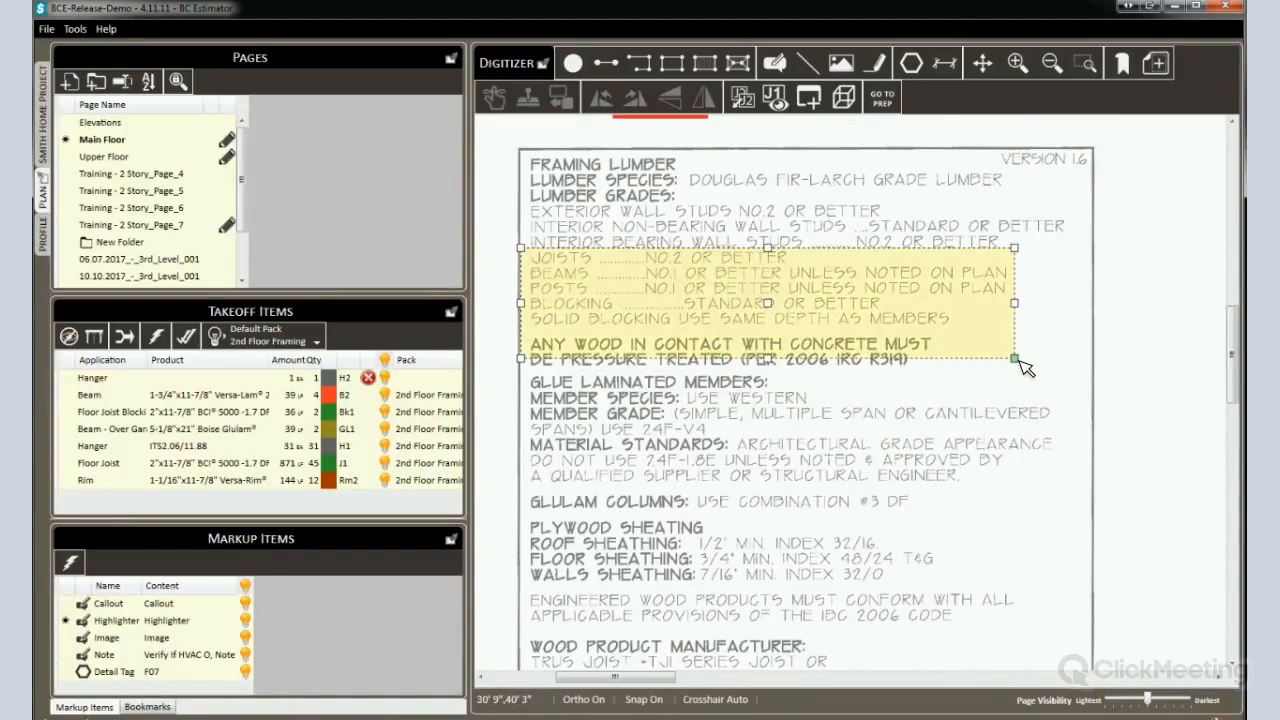
left_click(1014, 357)
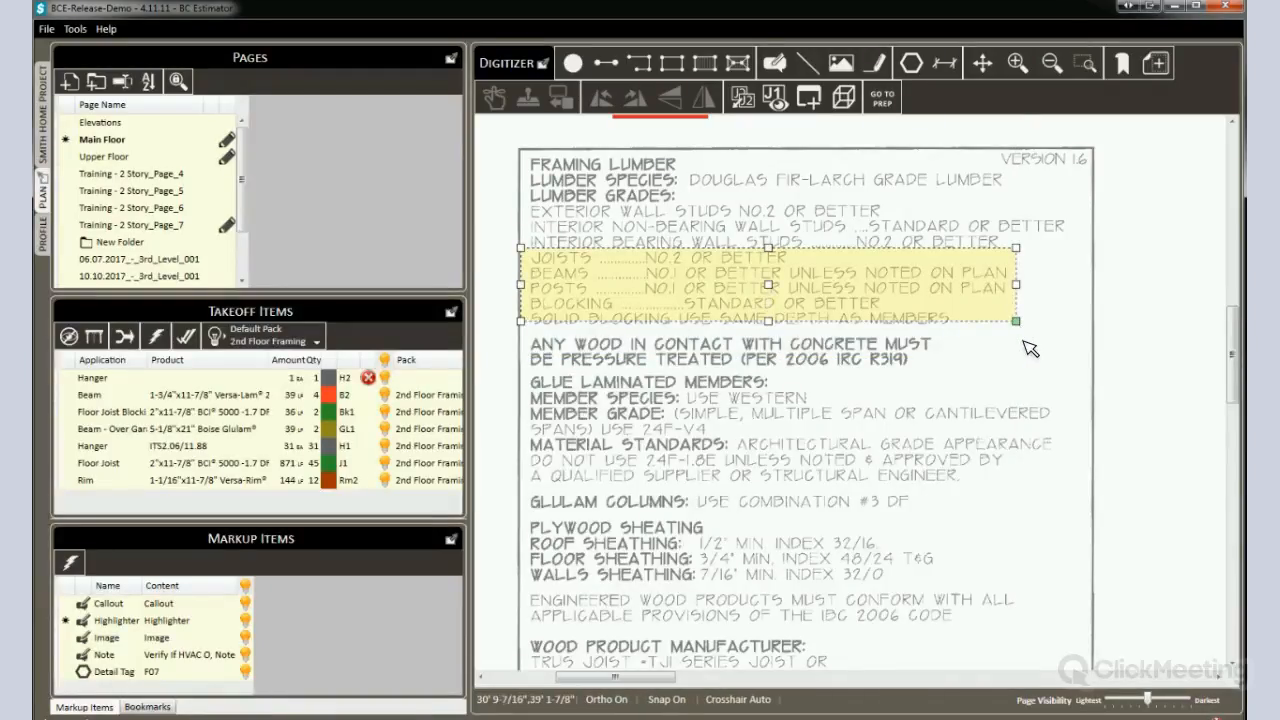
left_click(1018, 338)
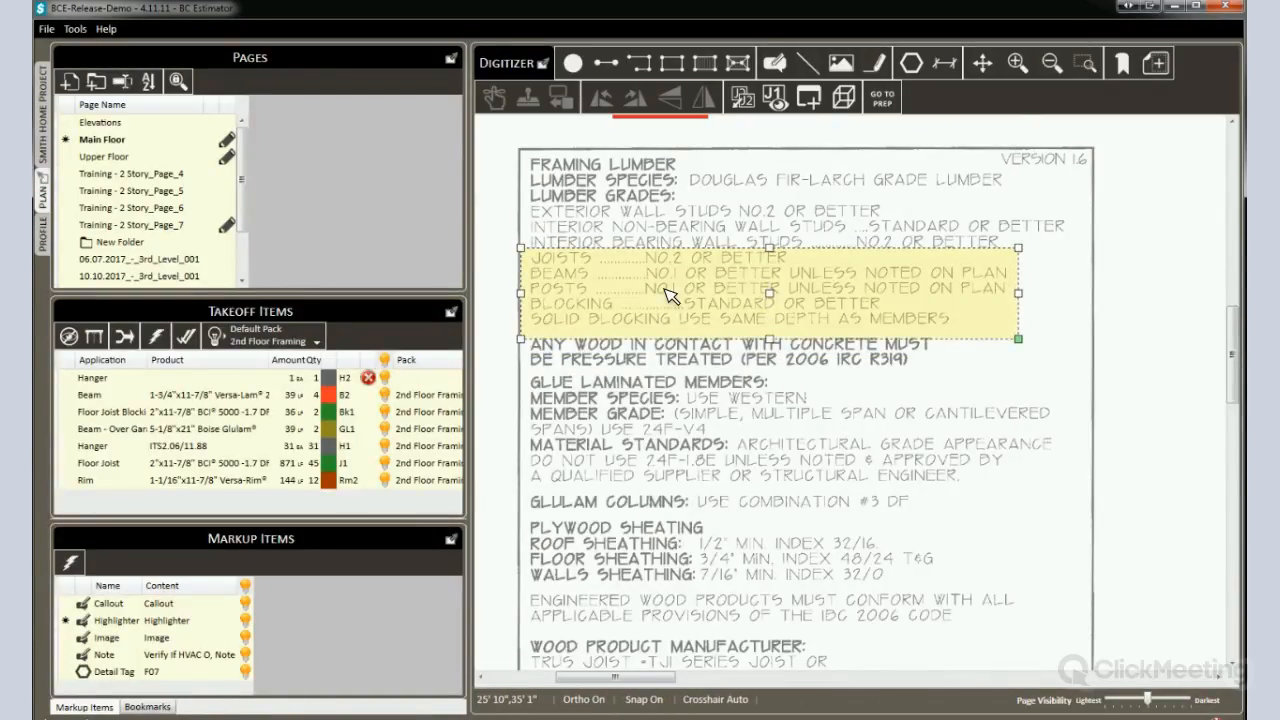
- Shrink the red logo image above the framing lumber notes to a fraction of its size
left_click_drag(737, 192, 711, 419)
left_click(803, 322)
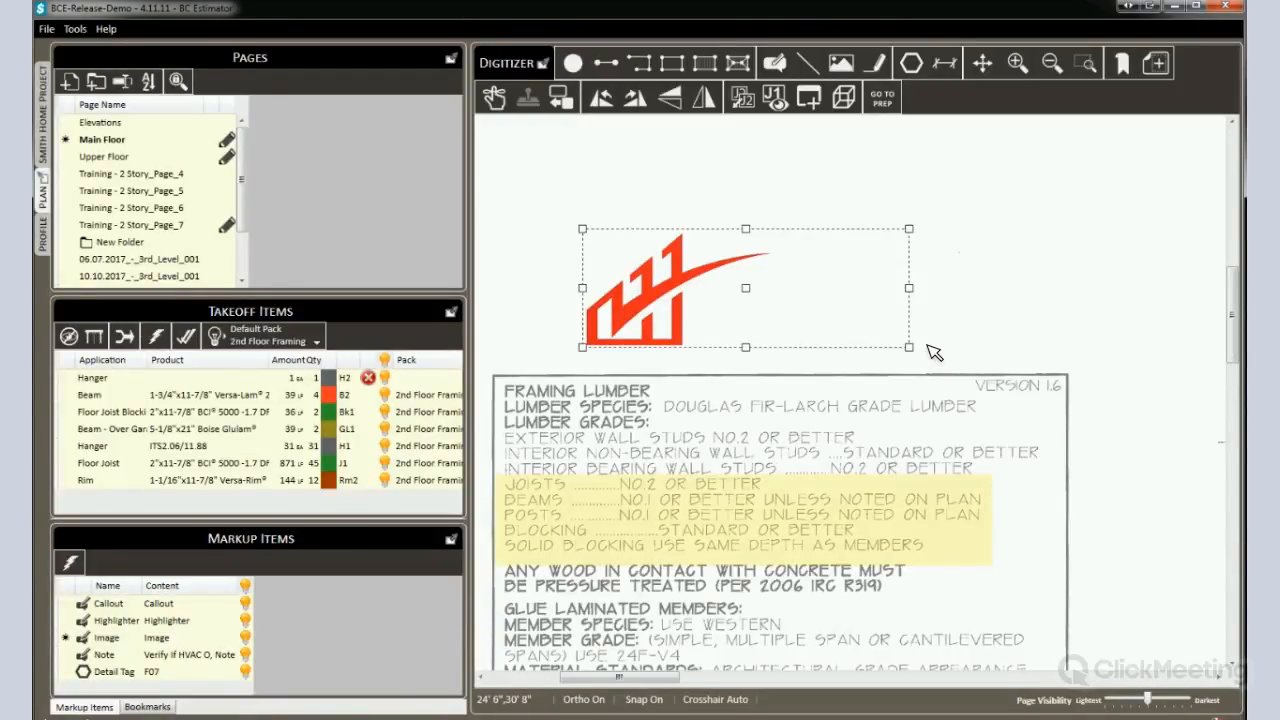
left_click_drag(913, 349, 870, 275)
left_click(892, 286)
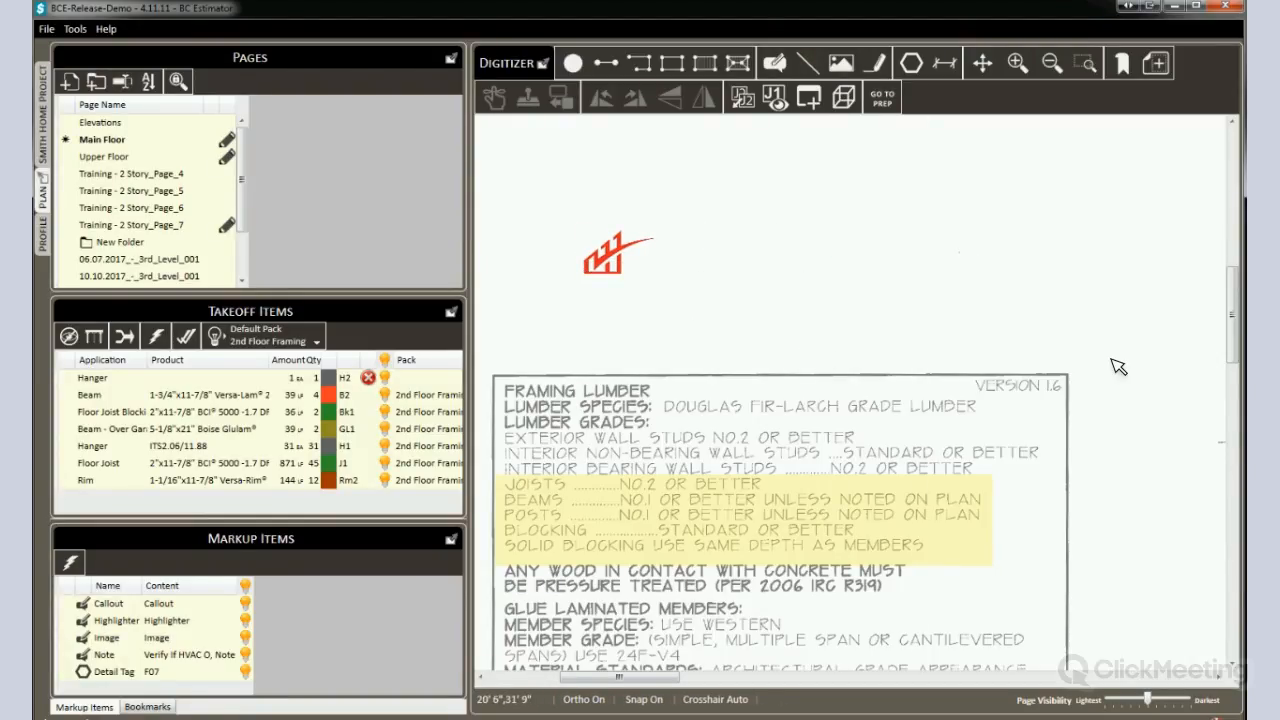
- Open the drawing named Alternate page from the end of the page list
scroll(1116, 366, "down", 5)
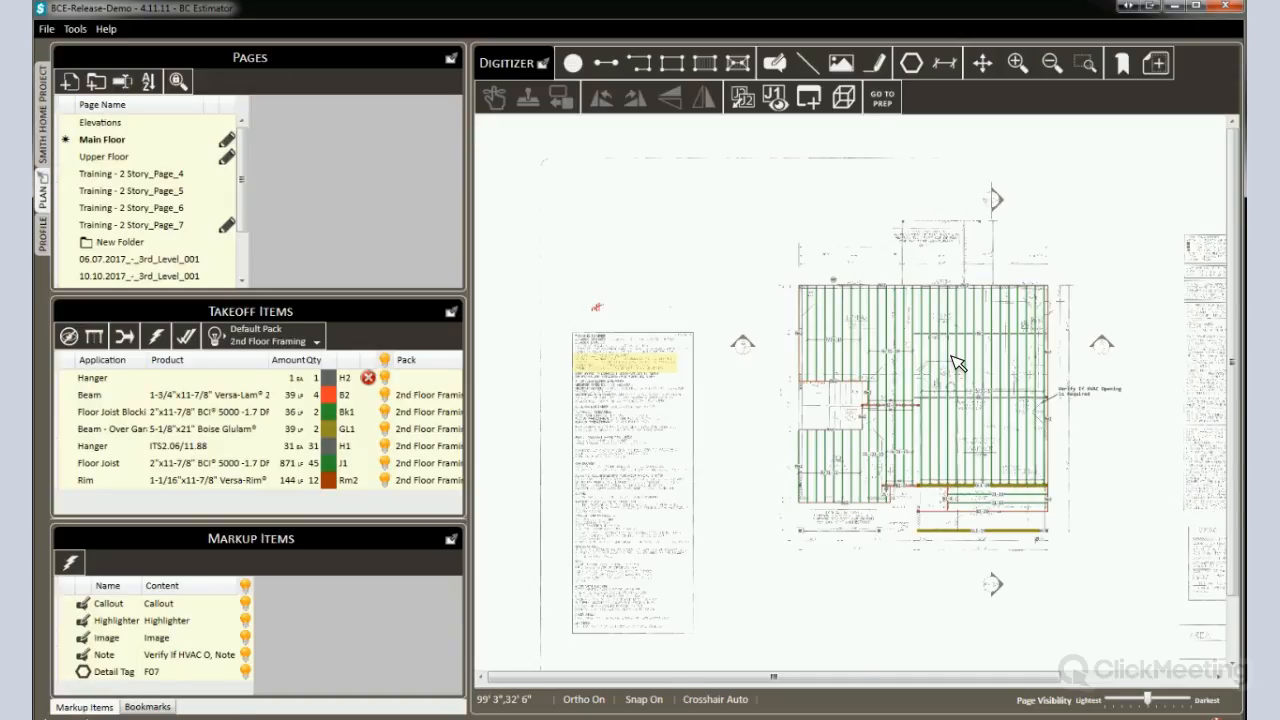
scroll(957, 363, "up", 2)
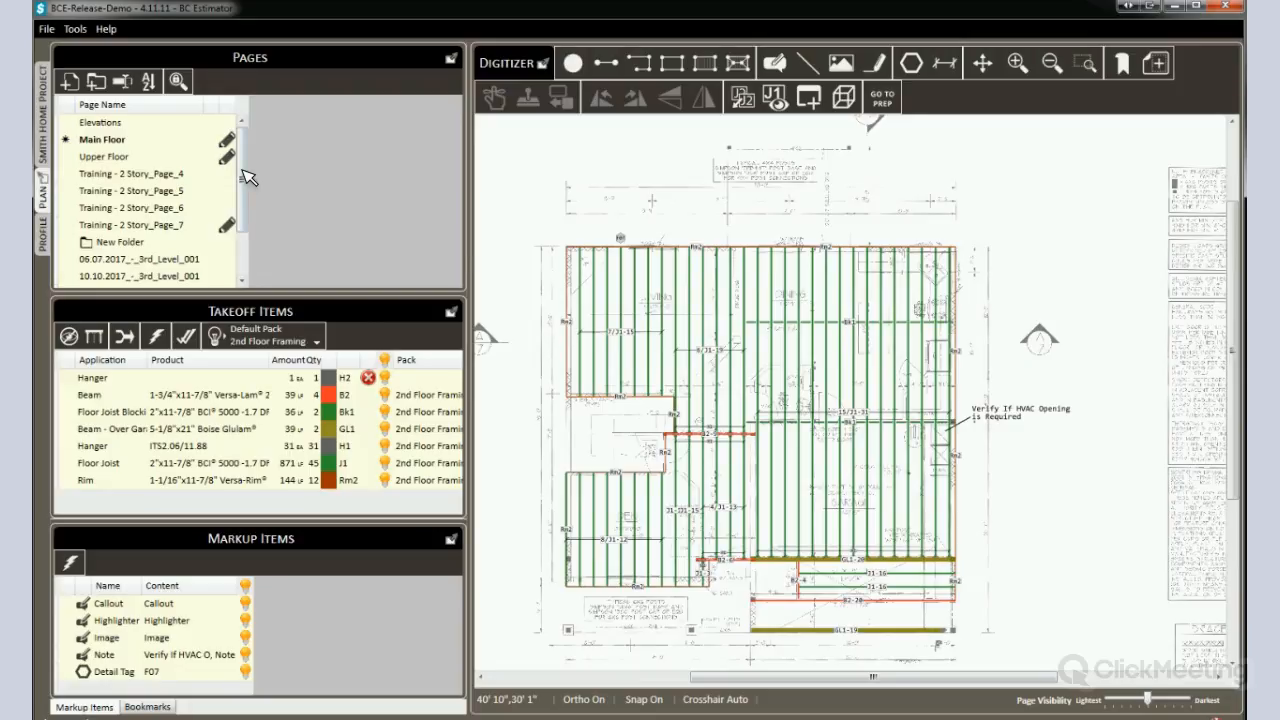
left_click_drag(249, 159, 250, 211)
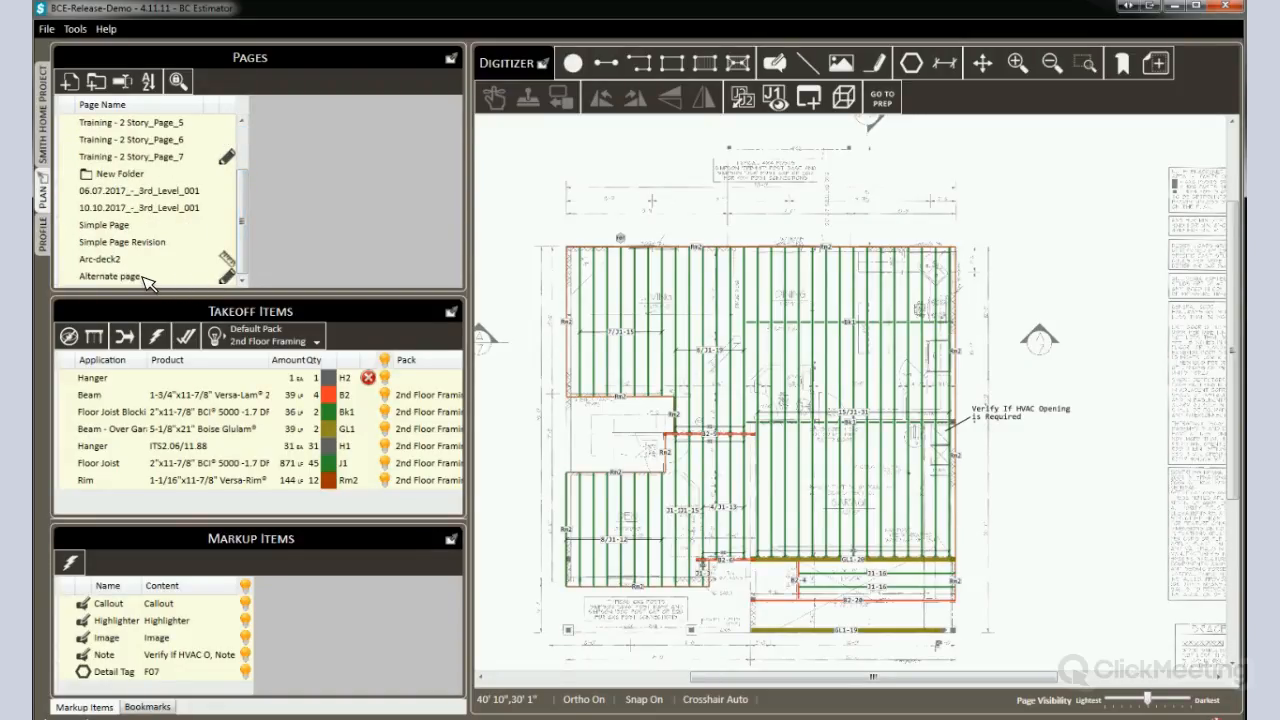
double_click(144, 280)
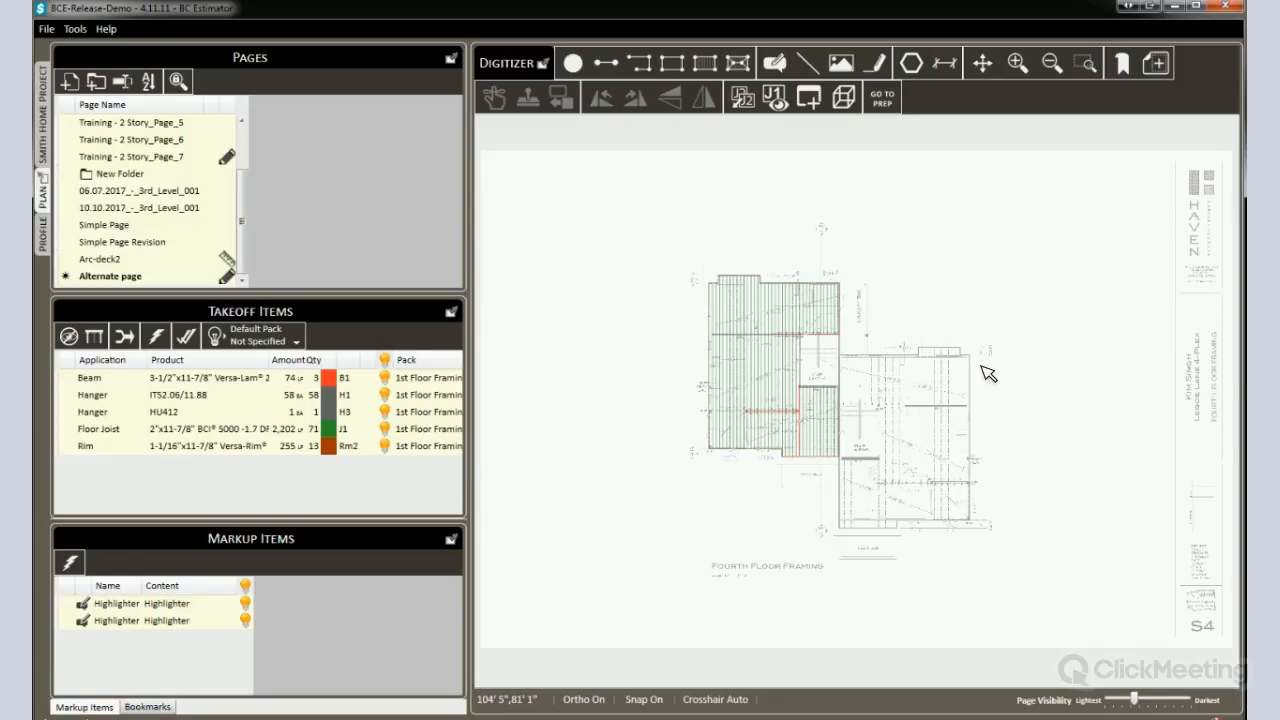
- Examine the fourth floor joist and beam layout, and check the page scale setting of Alternate page
scroll(988, 374, "up", 3)
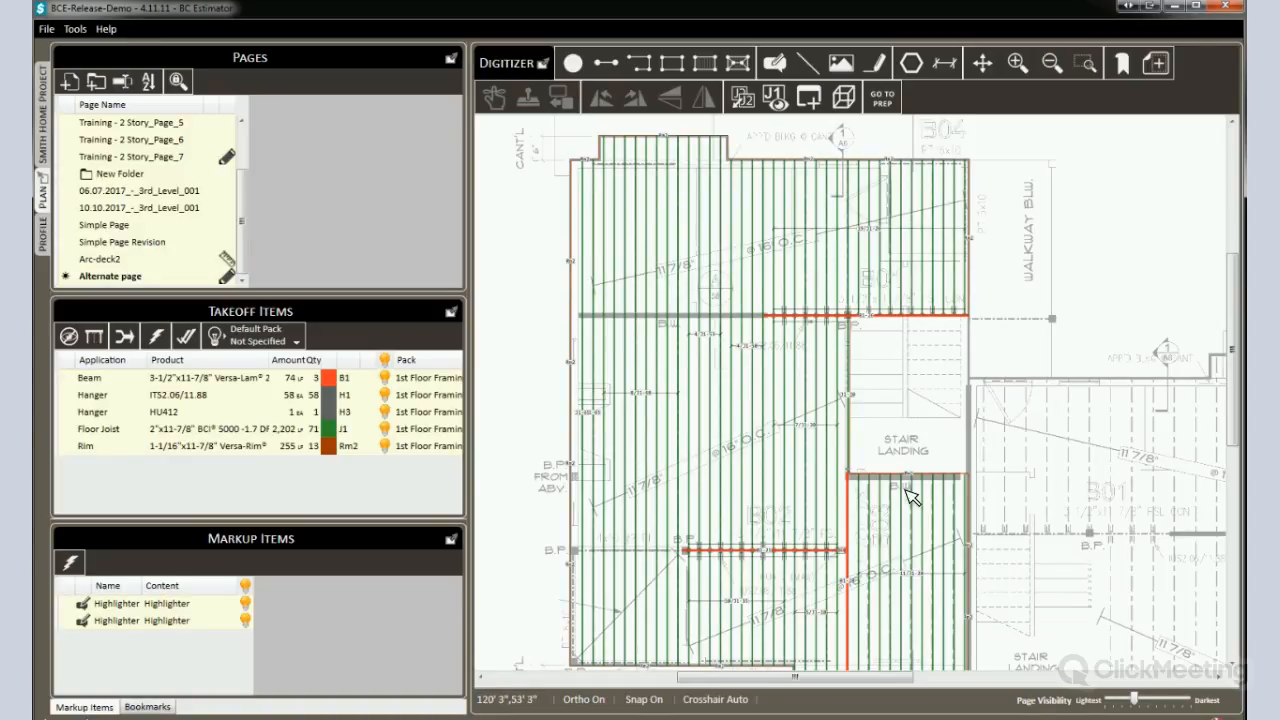
scroll(1002, 408, "up", 2)
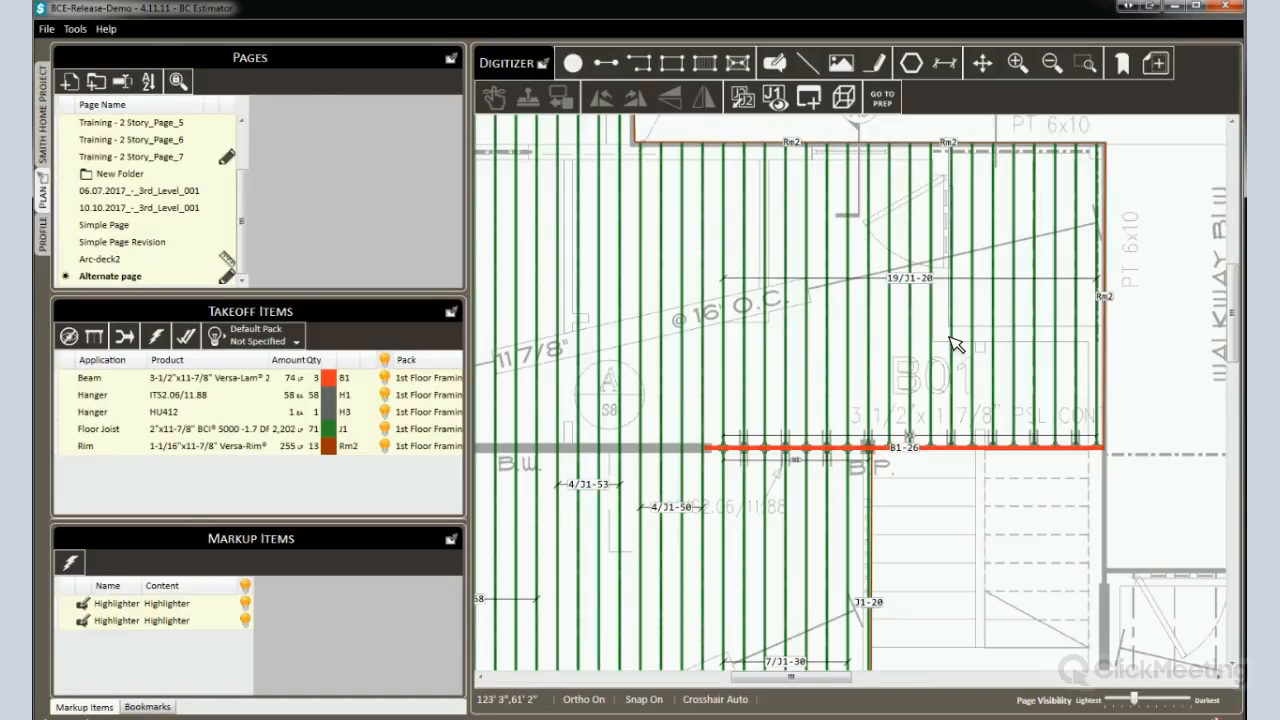
scroll(962, 345, "down", 1)
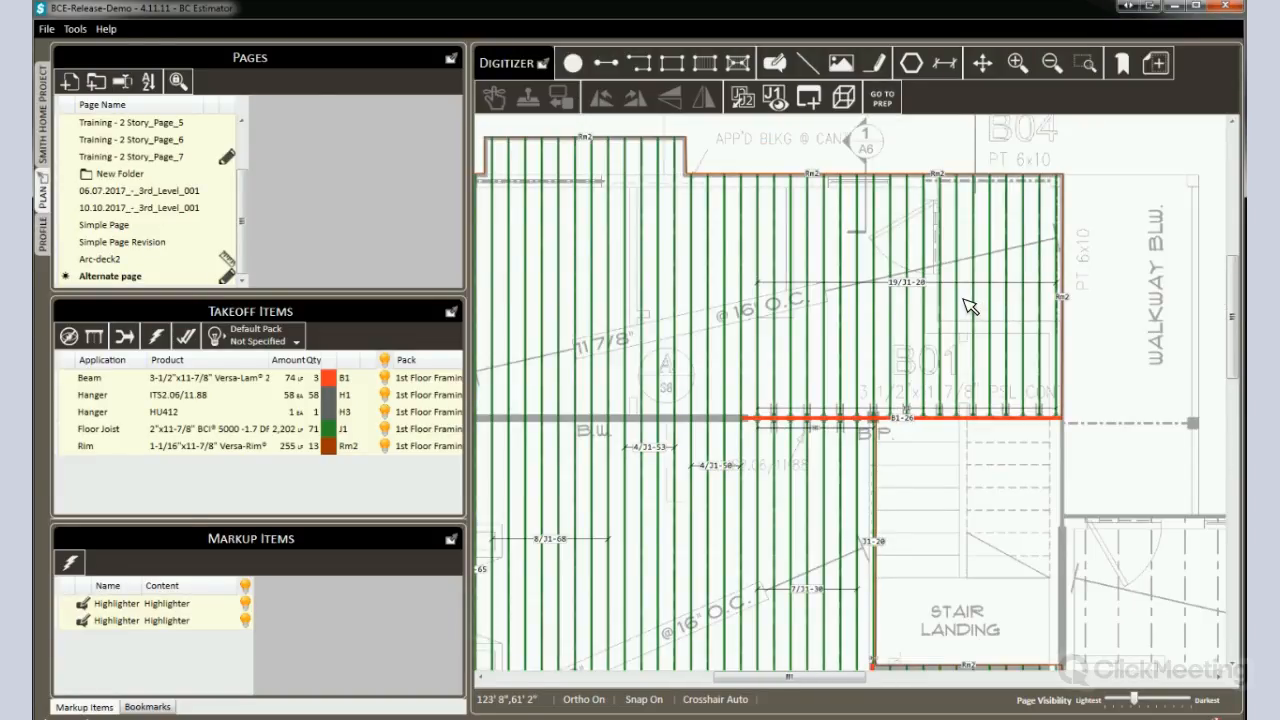
scroll(966, 304, "down", 1)
scroll(966, 304, "down", 1)
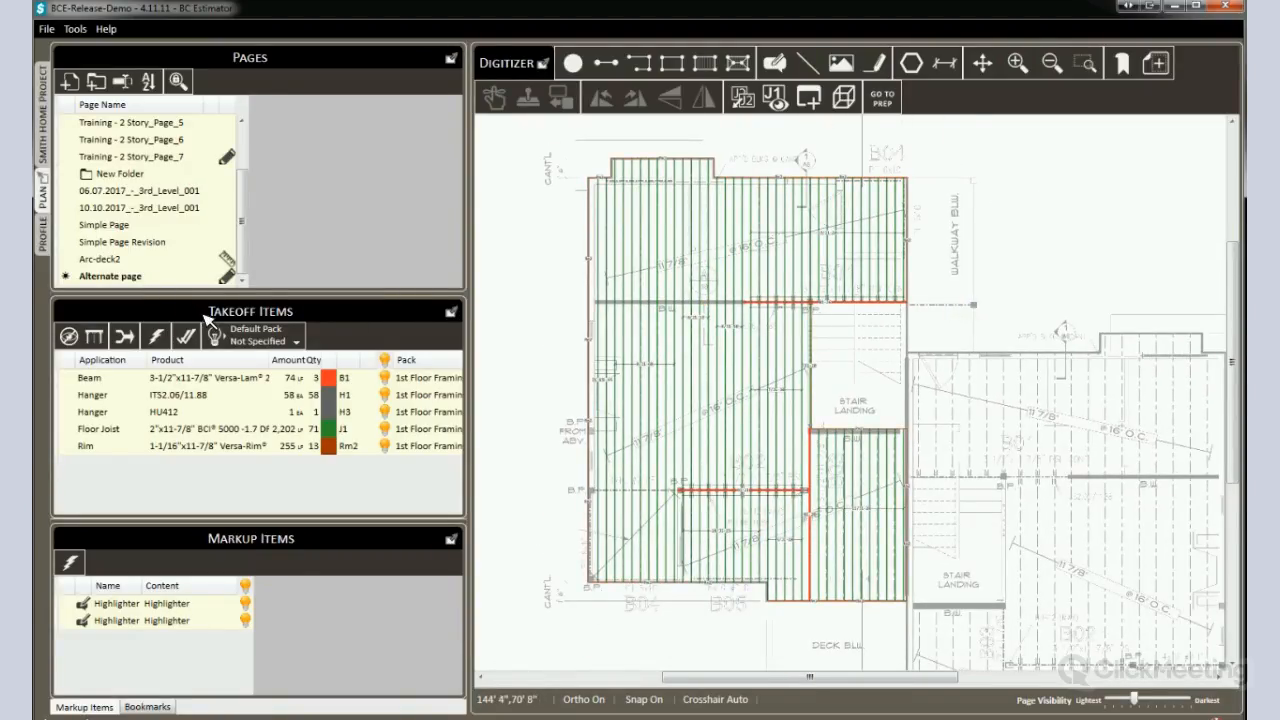
right_click(142, 275)
mouse_move(204, 315)
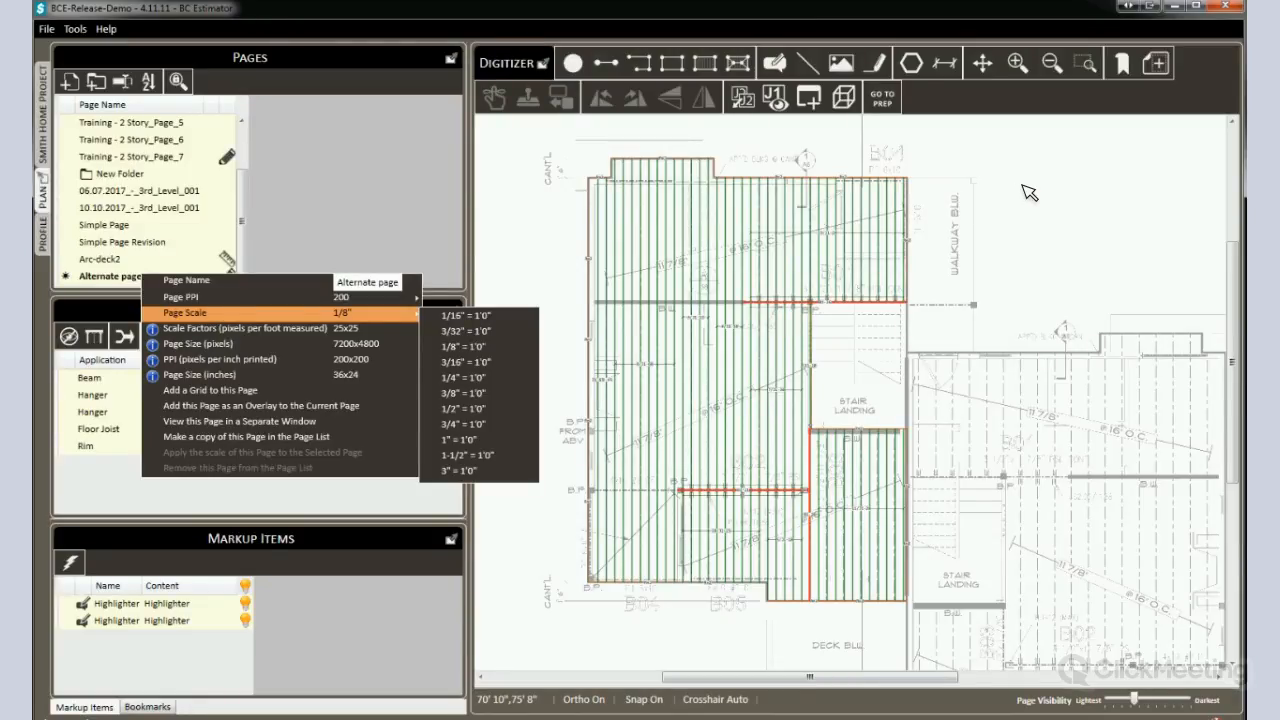
left_click(1030, 291)
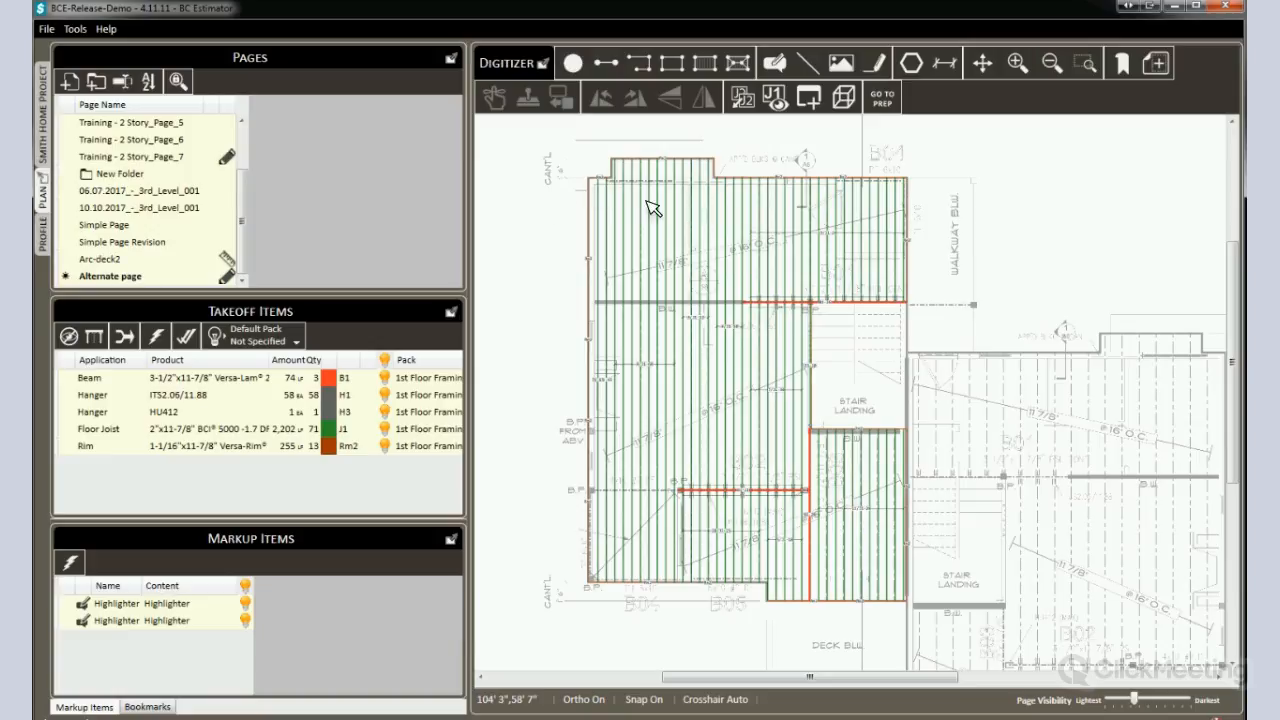
- Remove the existing scaling from Alternate page and draw a horizontal scale line along the left unit's upper wall with length 25-3
scroll(1072, 214, "up", 2)
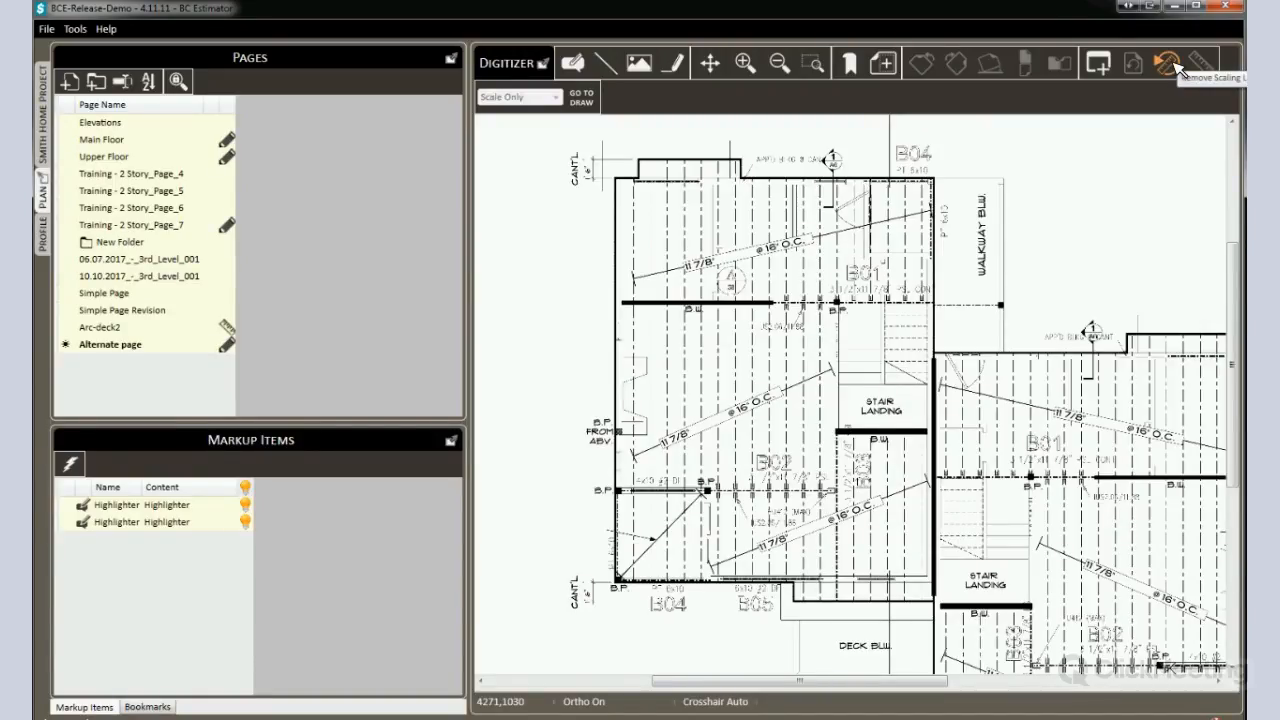
left_click(1180, 66)
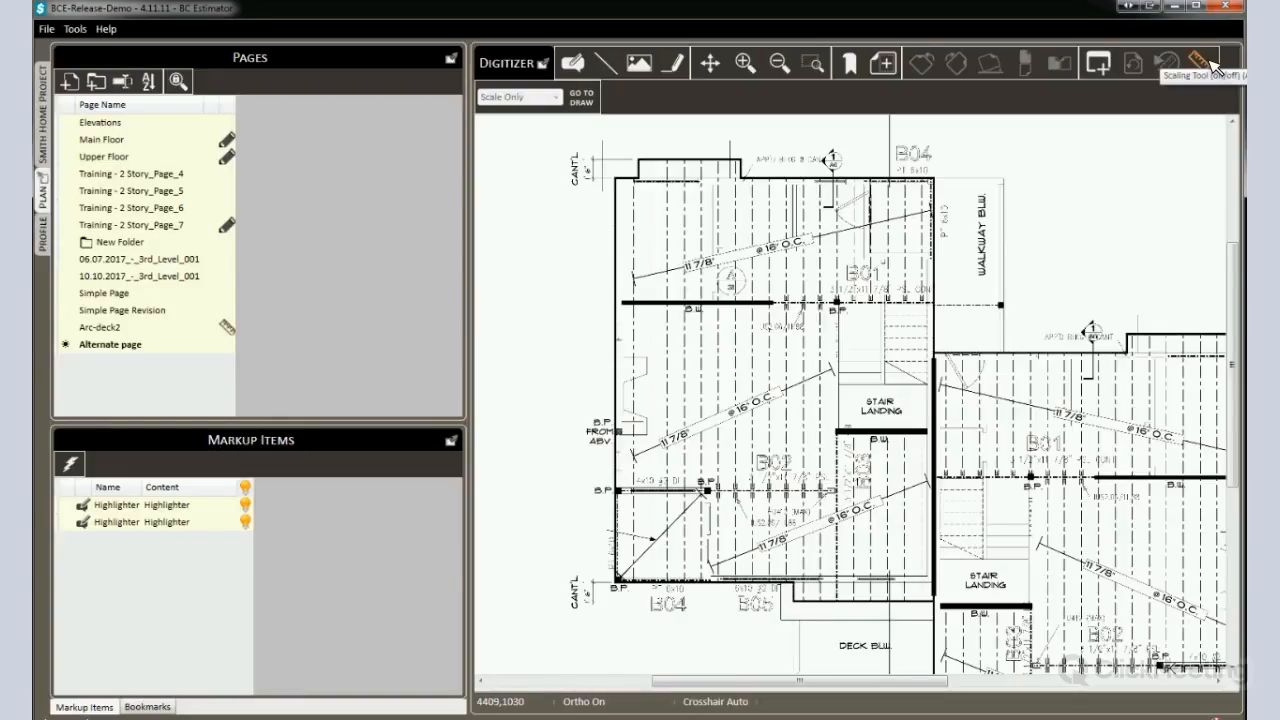
left_click(1203, 64)
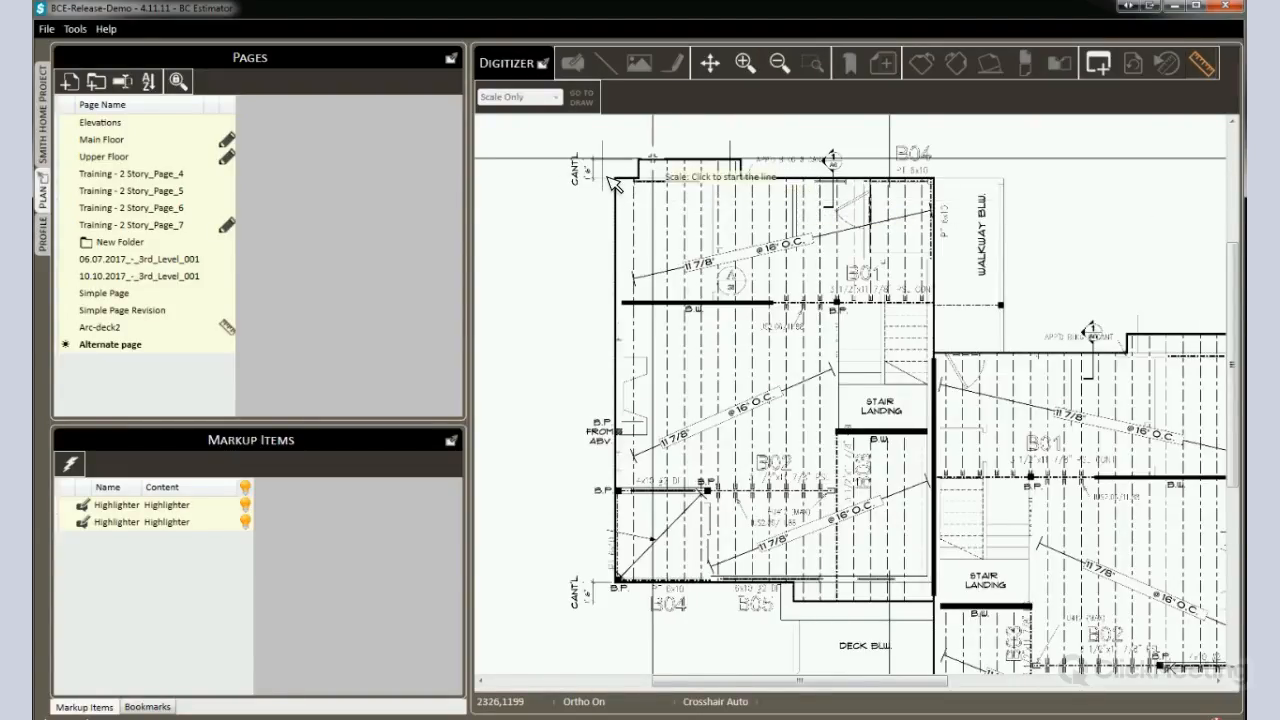
scroll(862, 192, "up", 1)
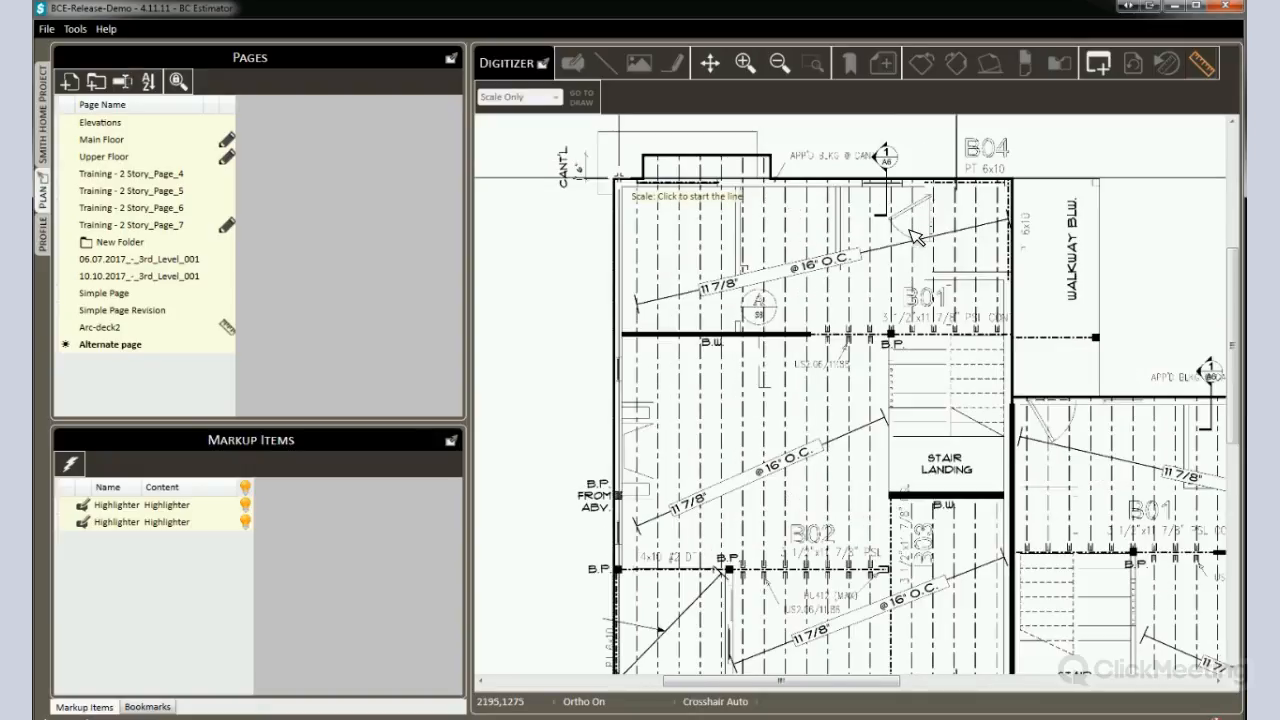
scroll(916, 237, "up", 2)
left_click(916, 237)
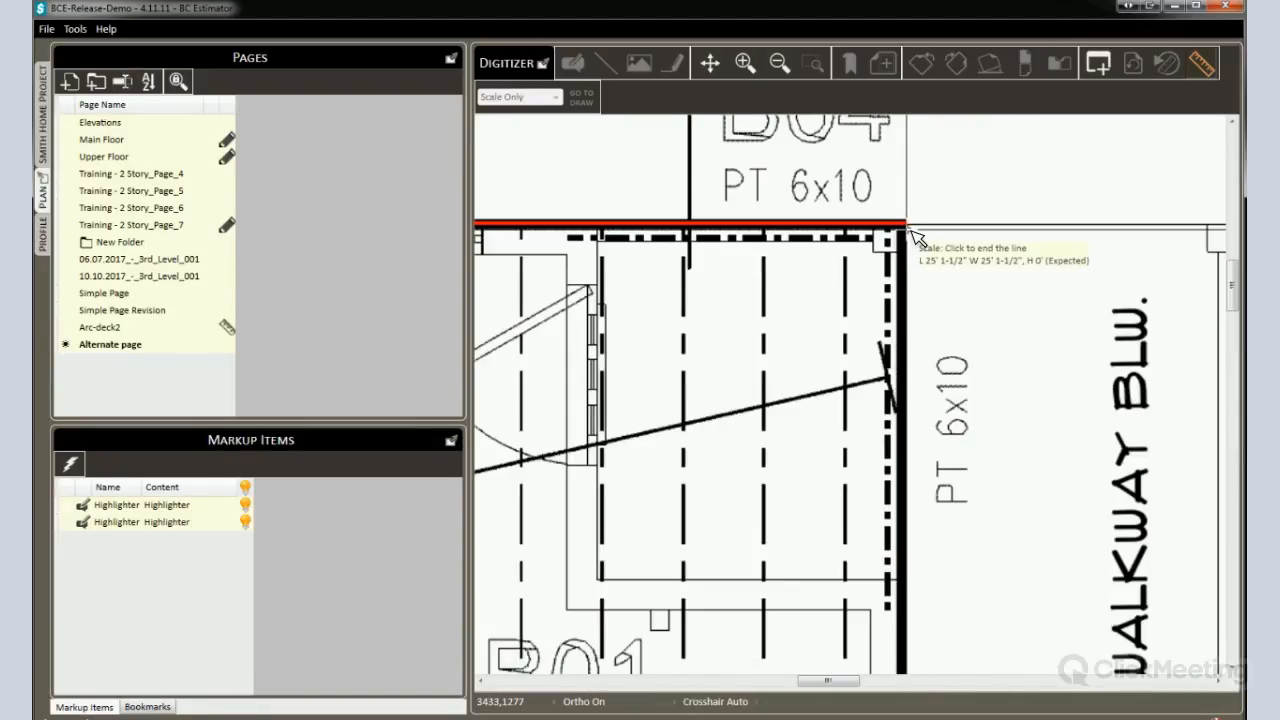
left_click(909, 227)
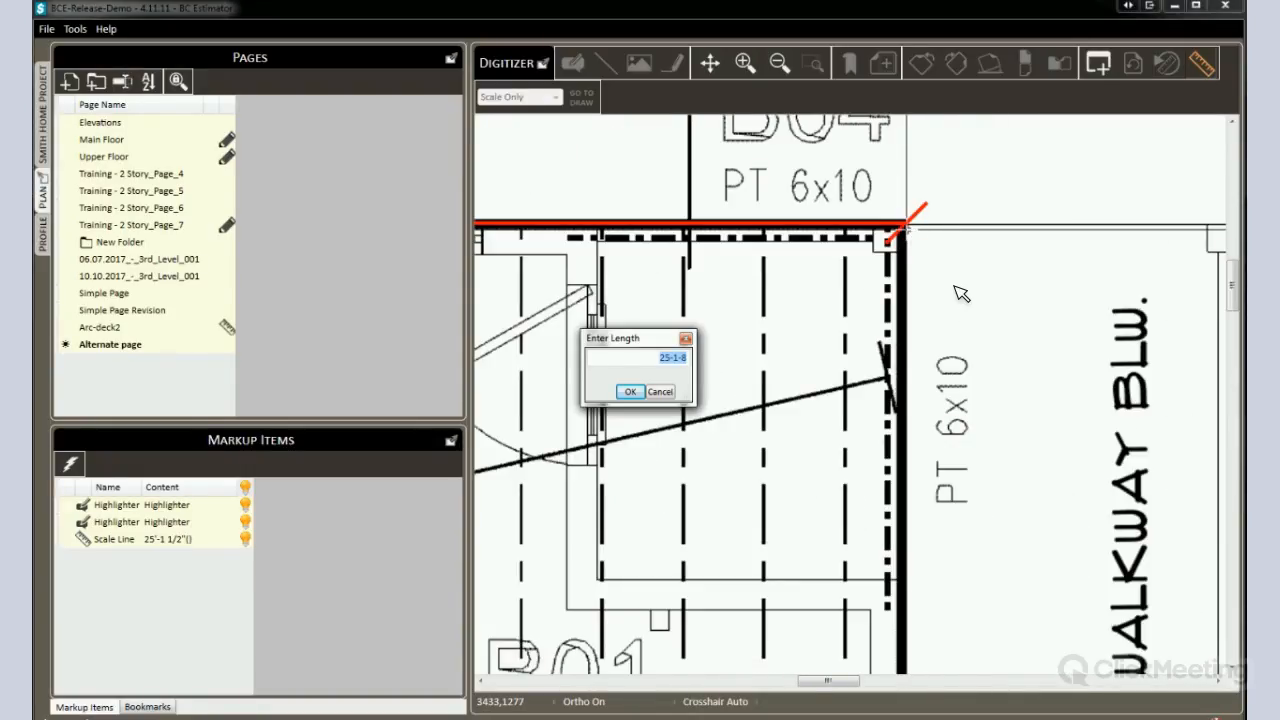
type("25-3")
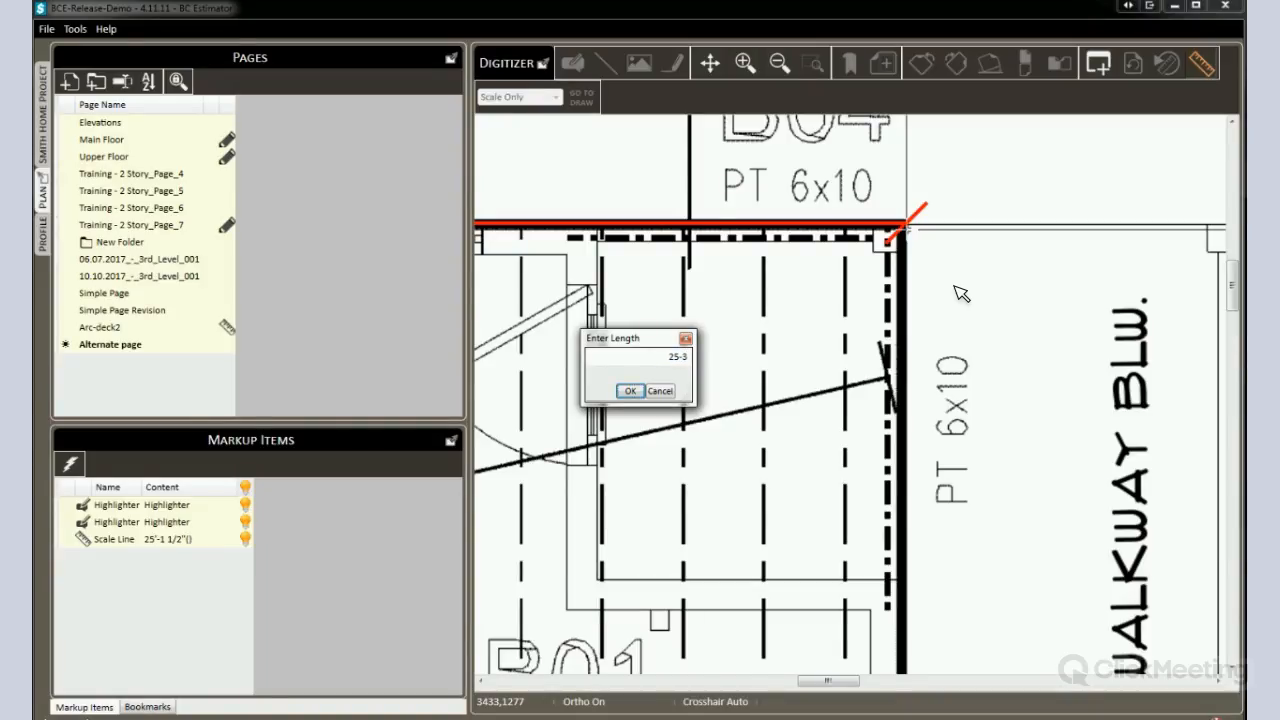
key("Return")
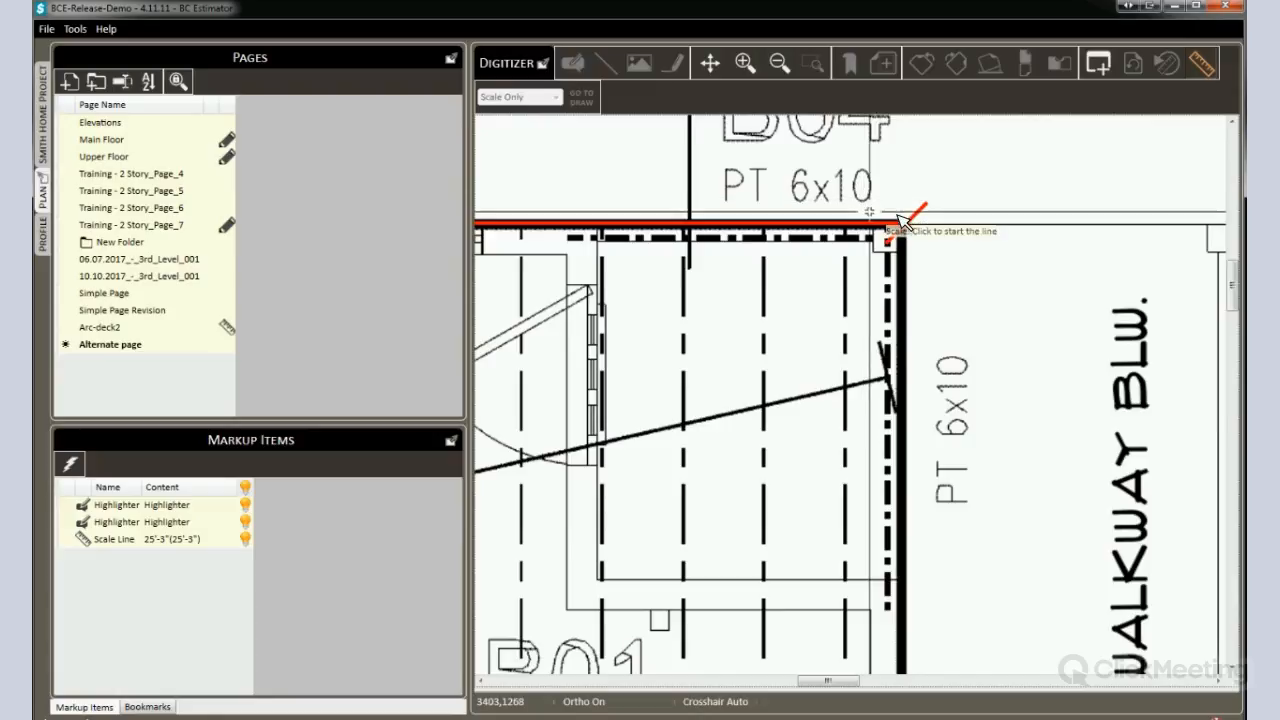
- Add a vertical scale line from the upper wall's right end down the unit's right-hand wall with length 32-4
left_click(902, 217)
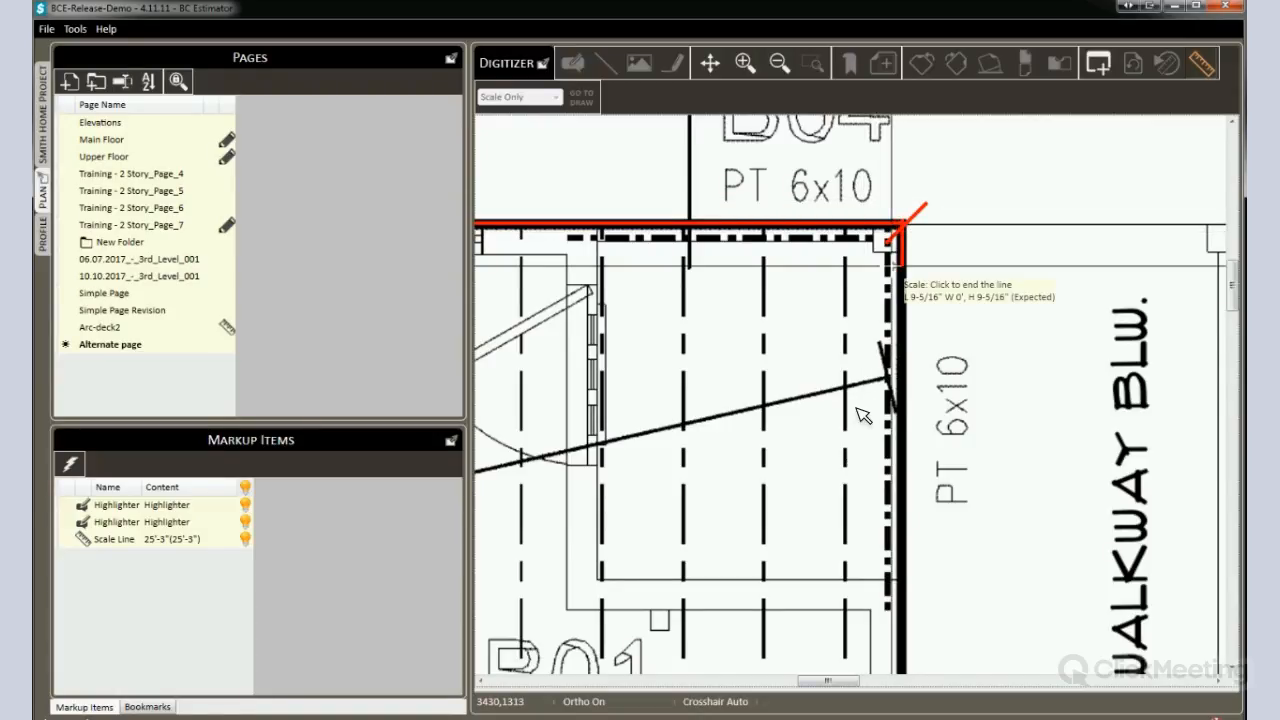
scroll(965, 410, "down", 2)
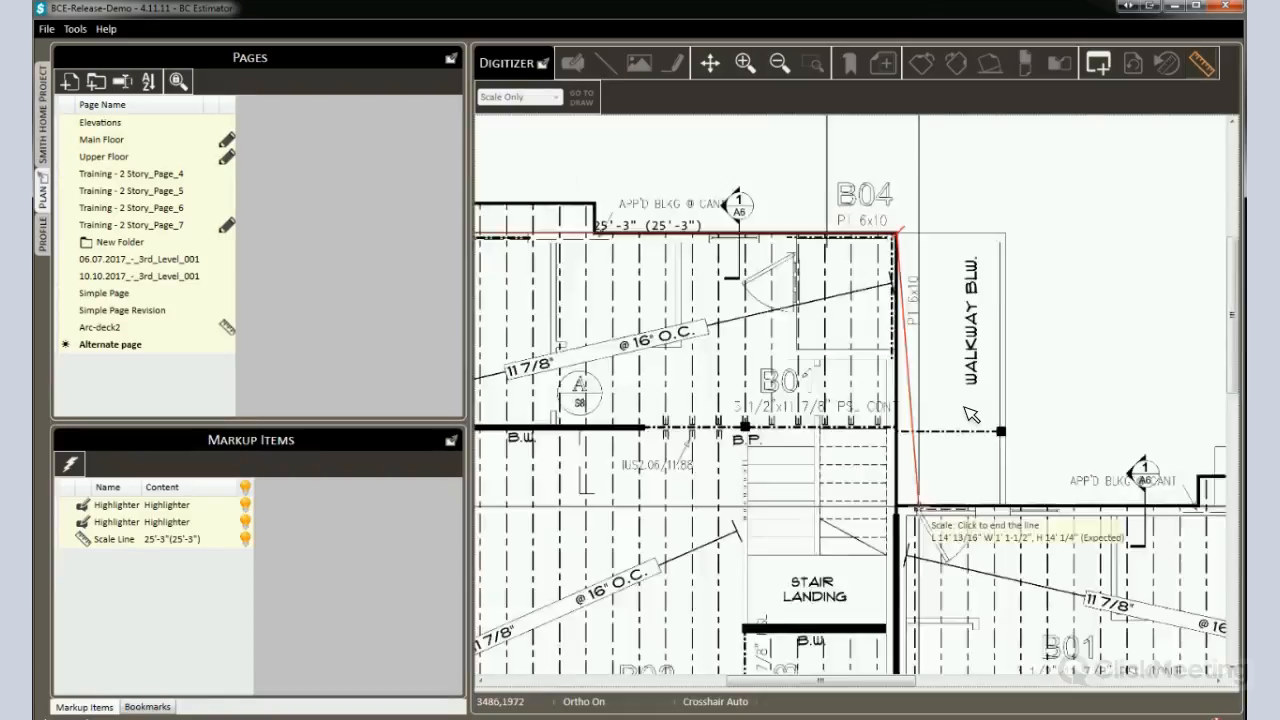
scroll(970, 414, "up", 3)
left_click(958, 420)
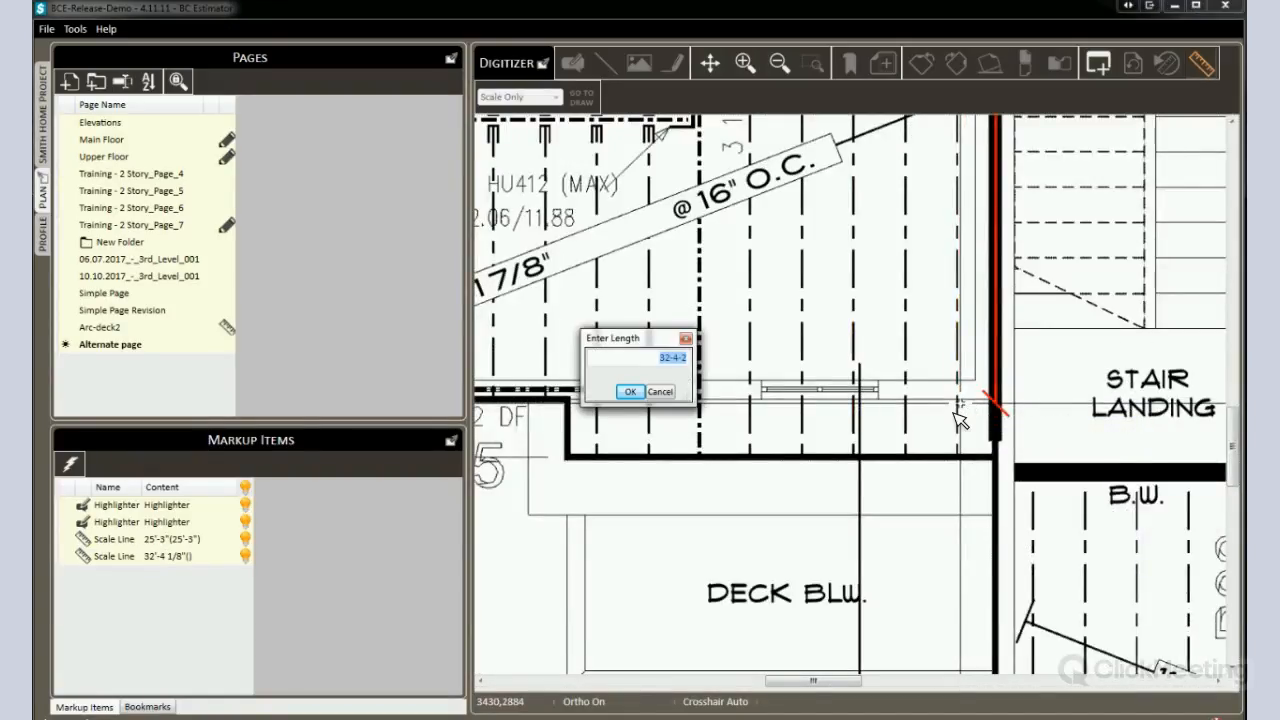
type("32-4")
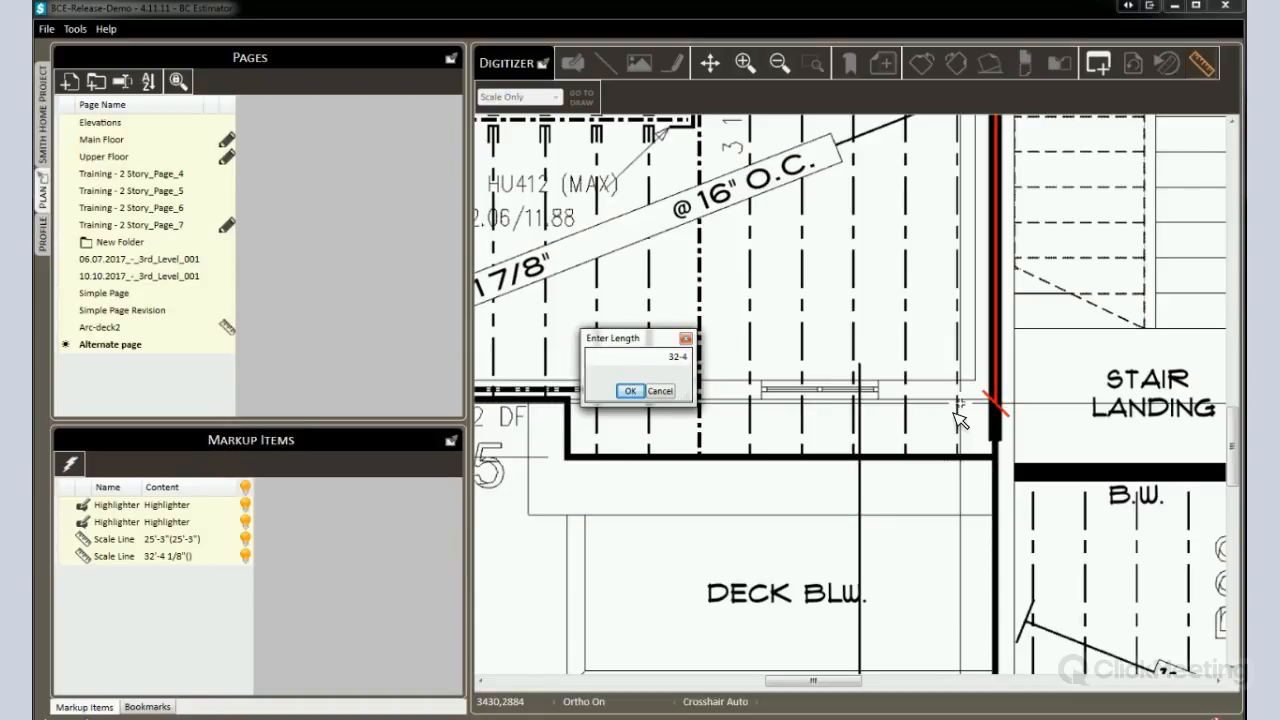
key("Return")
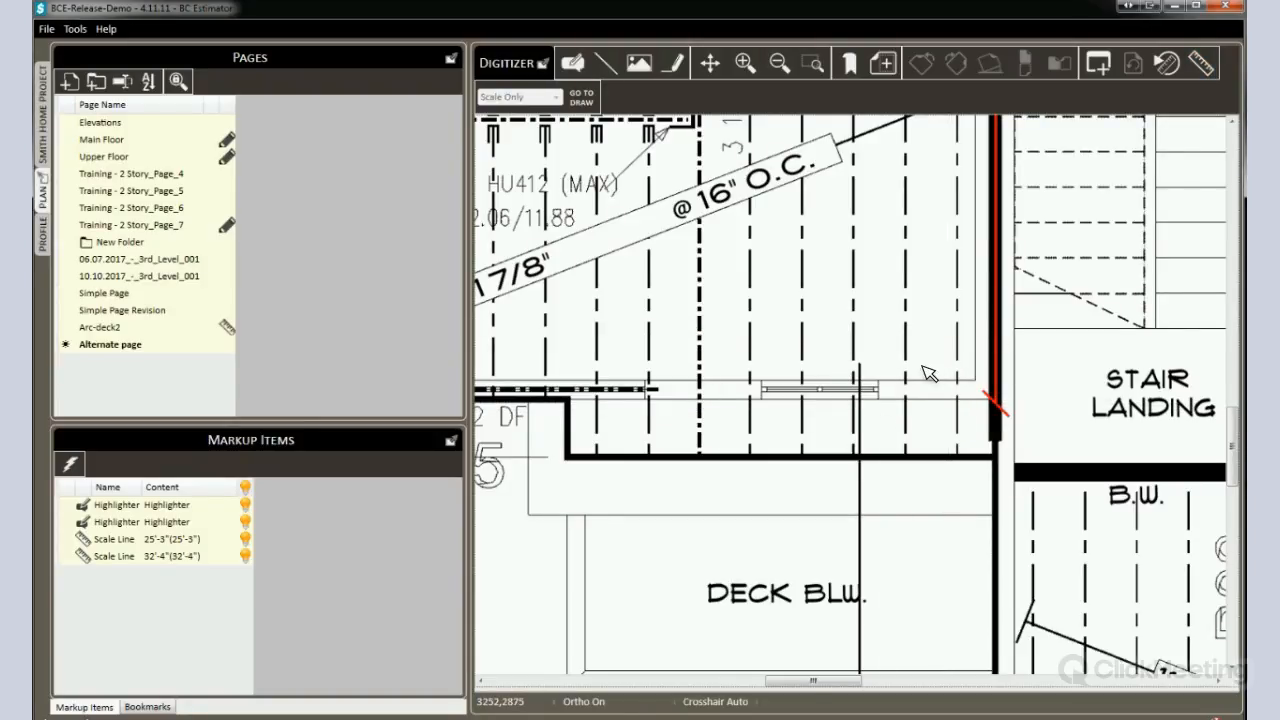
- Return to drawing mode and accept rescaling the existing takeoff to the new scale lines
scroll(928, 372, "down", 5)
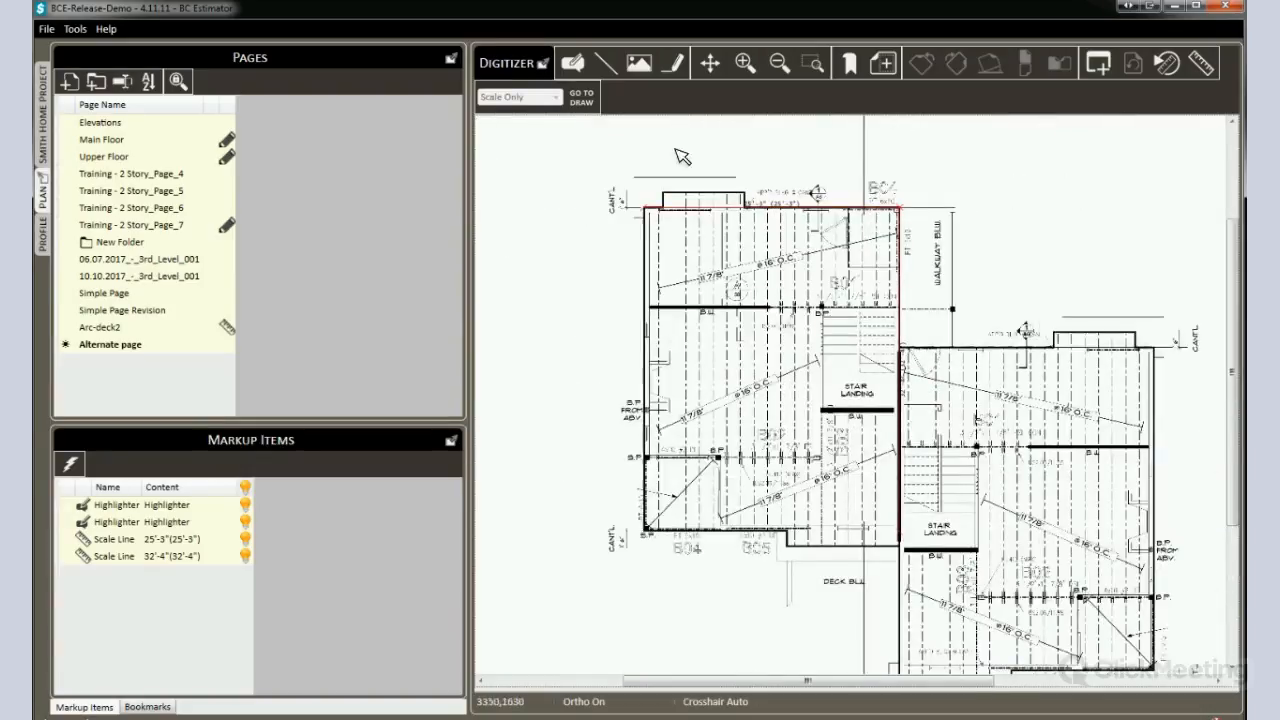
left_click(585, 99)
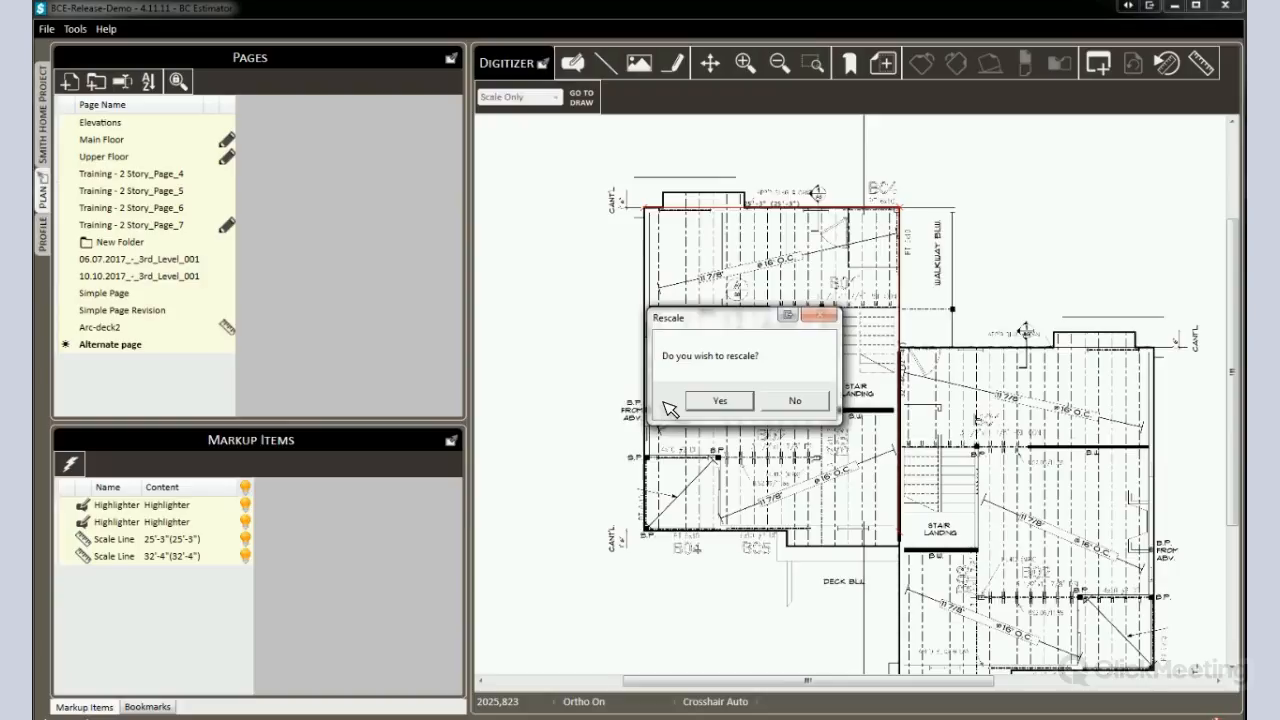
left_click(720, 402)
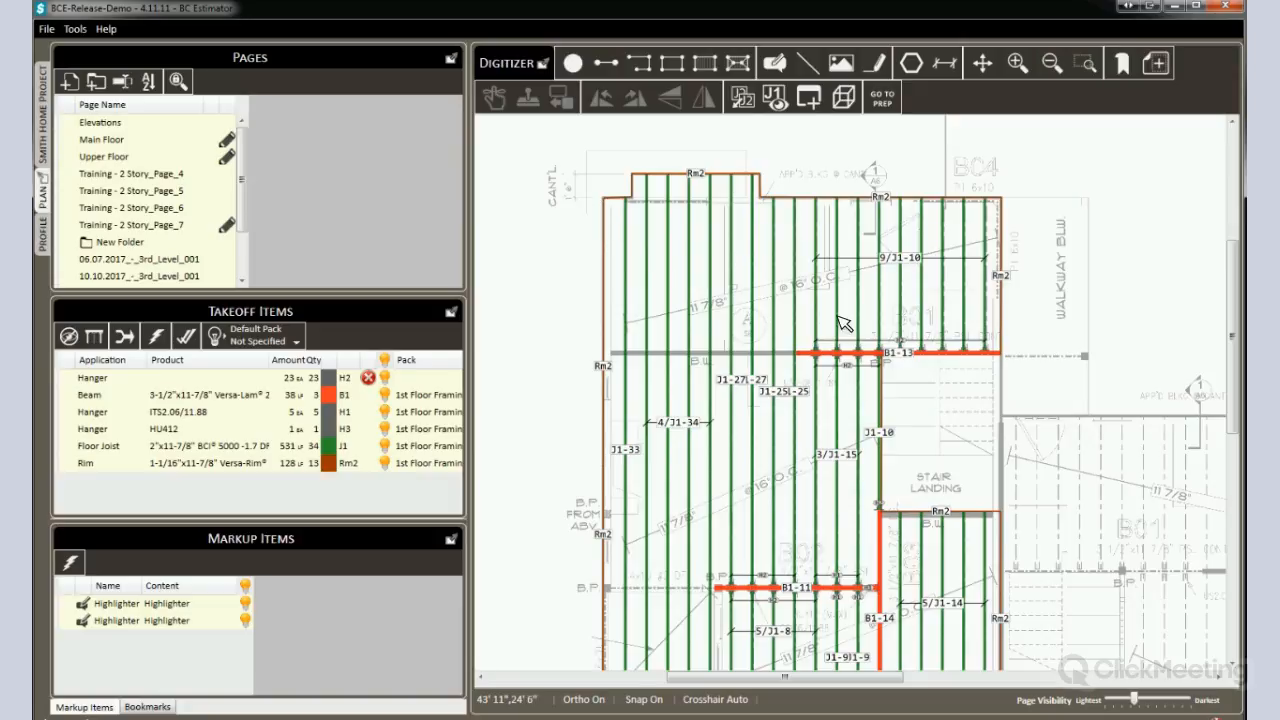
- Select the floor container and examine how its rim corners and joists line up with the plan at the cantilever
scroll(844, 317, "up", 1)
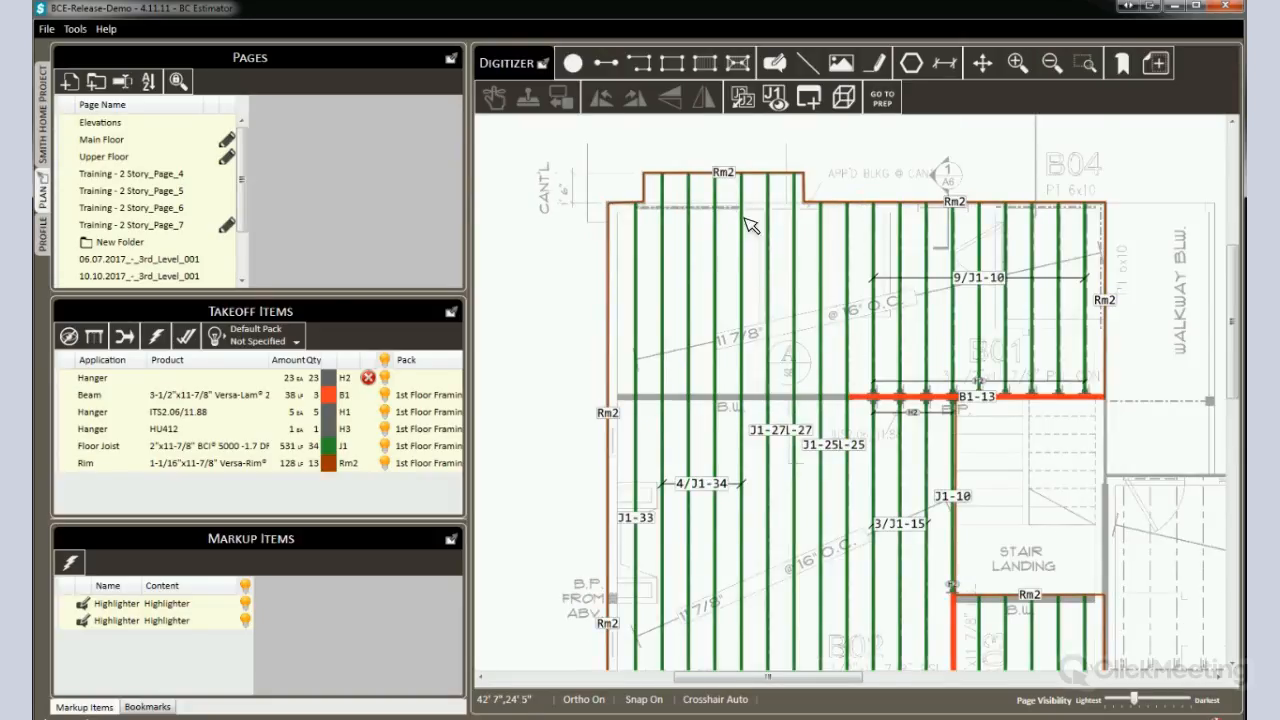
scroll(750, 228, "up", 6)
left_click(590, 325)
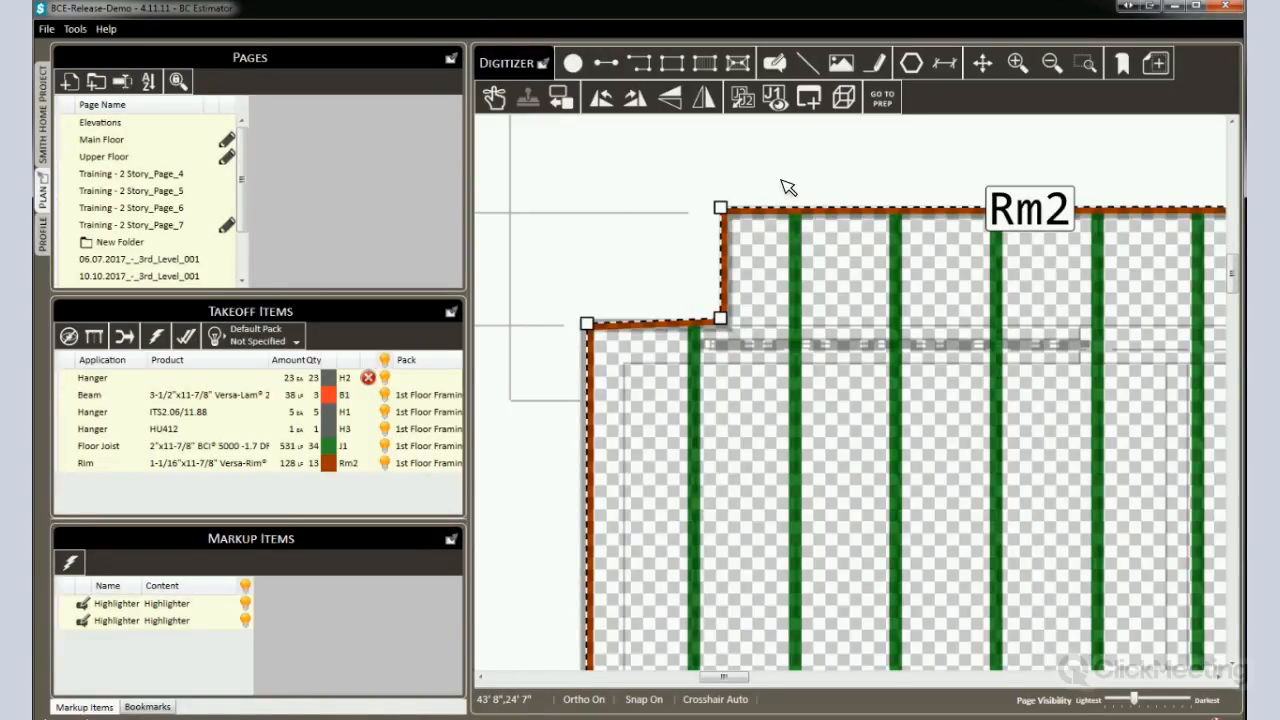
scroll(789, 187, "down", 5)
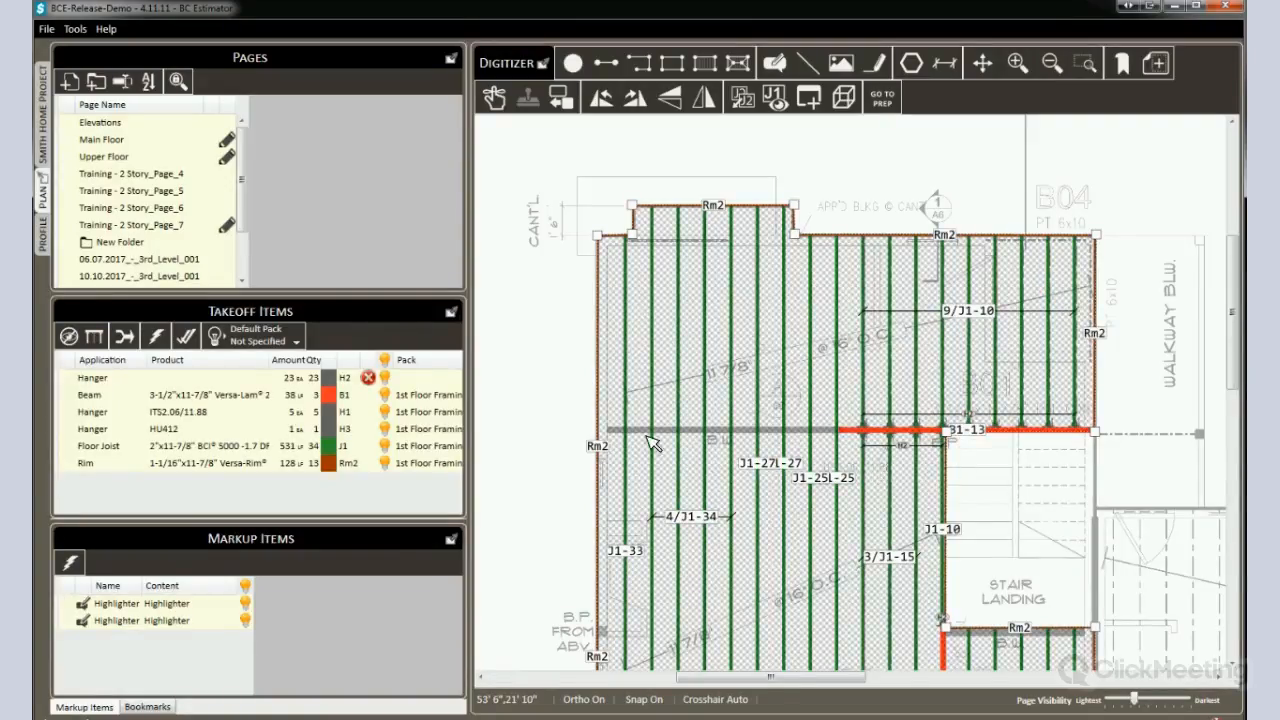
scroll(918, 418, "down", 2)
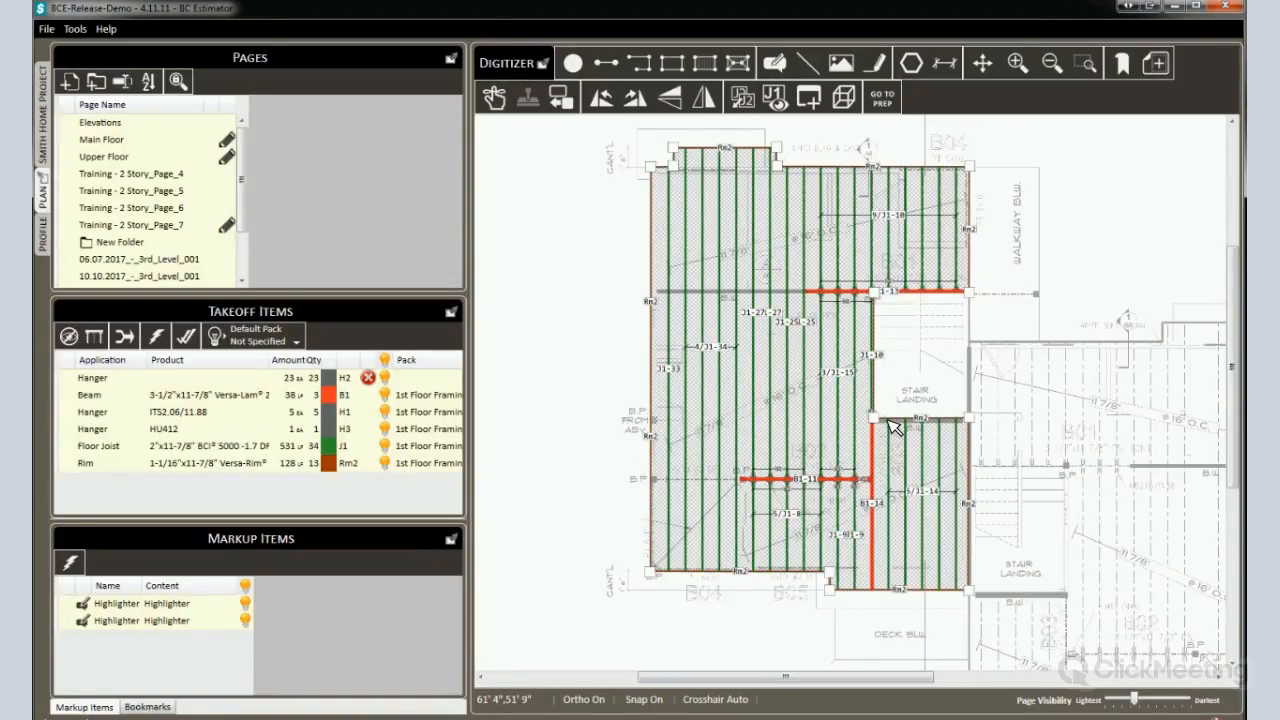
- Move the H3 end point of beam B1-11 to the near face of beam B1-14 and clear the selection
scroll(869, 312, "up", 8)
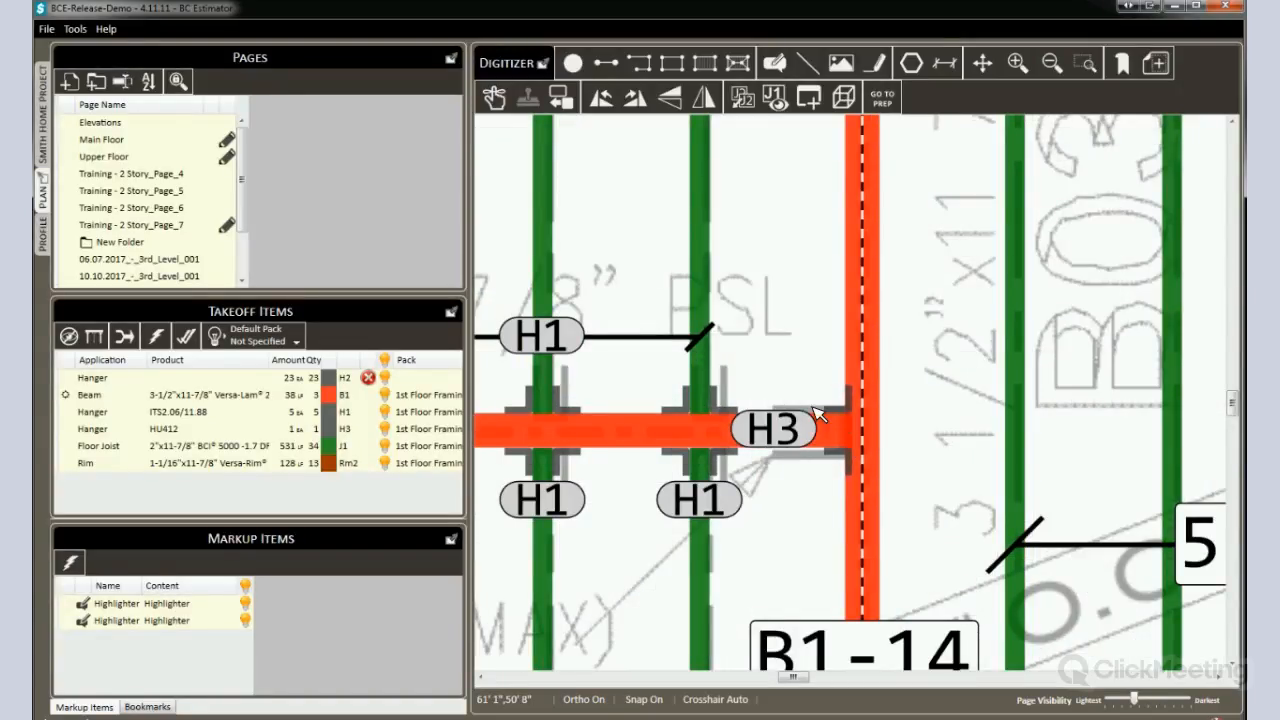
scroll(850, 430, "up", 3)
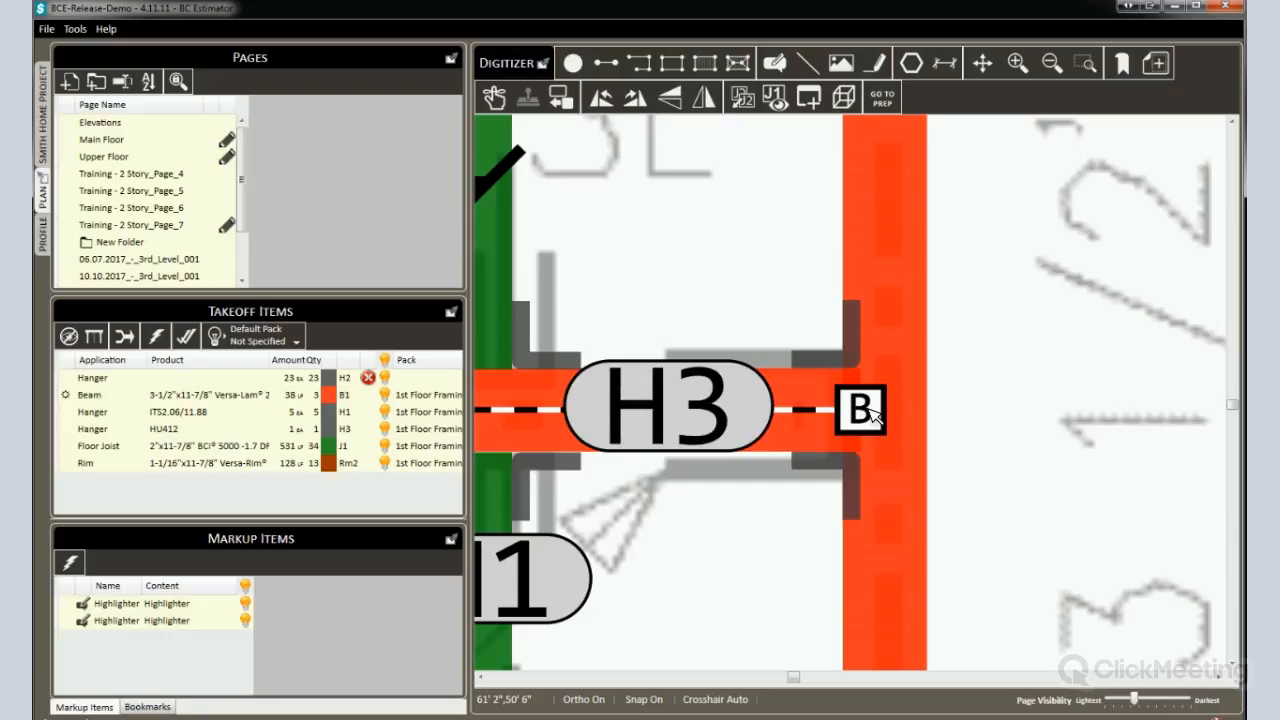
left_click(869, 410)
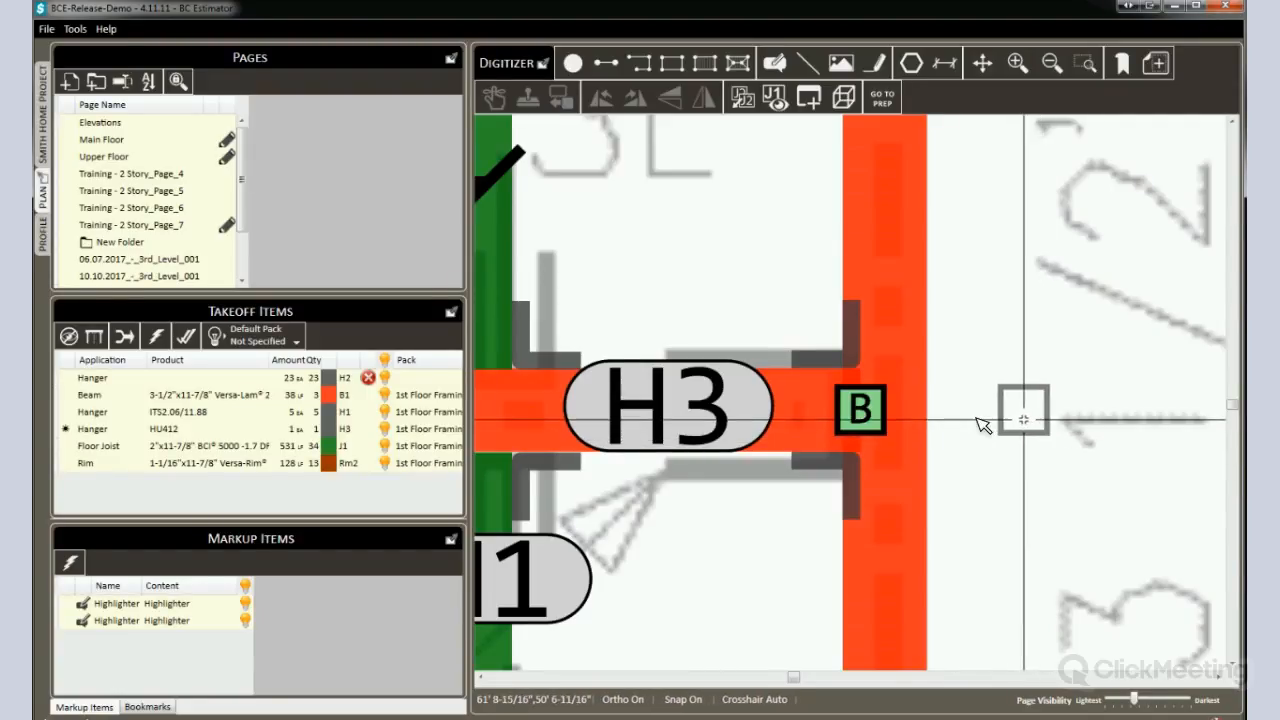
left_click(860, 411)
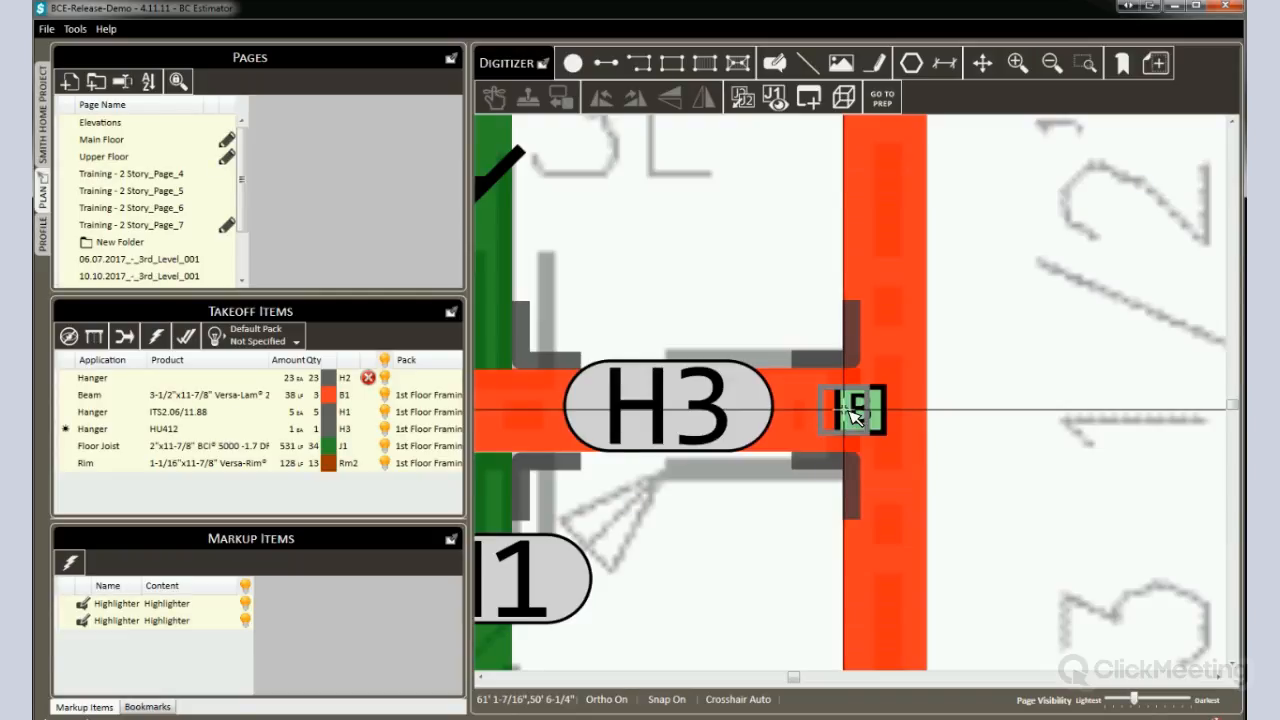
left_click(851, 410)
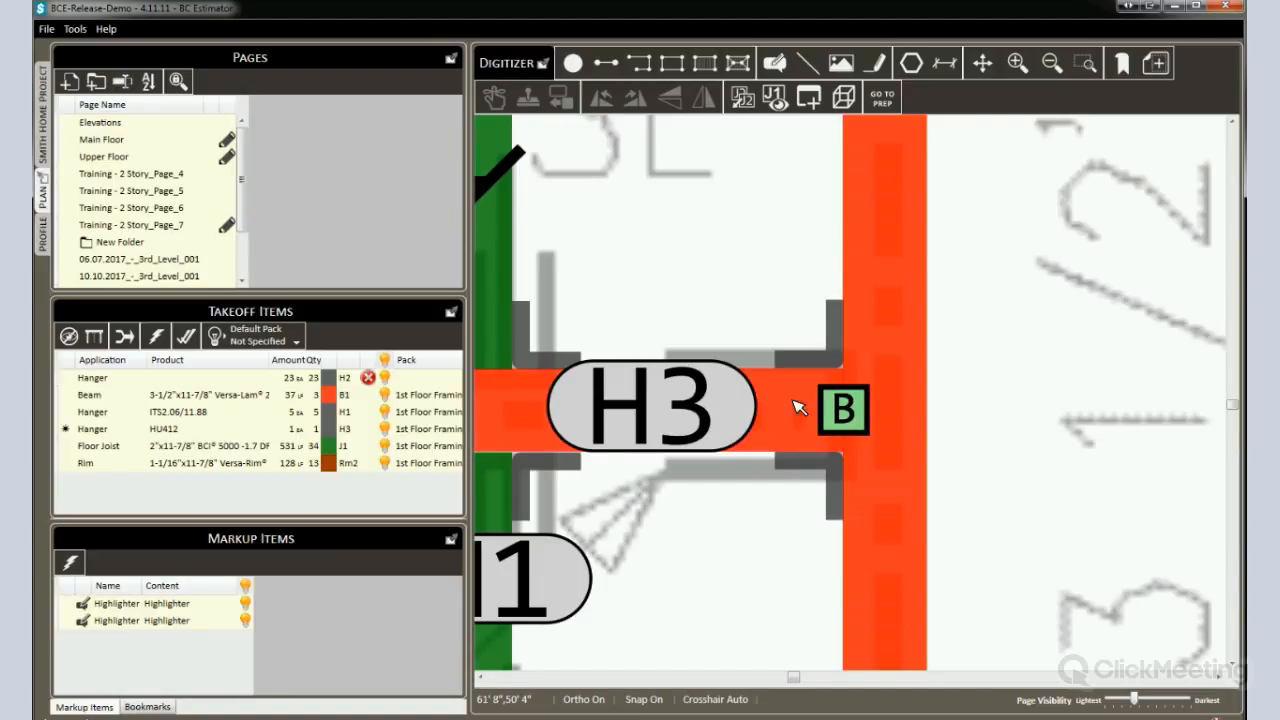
left_click(924, 385)
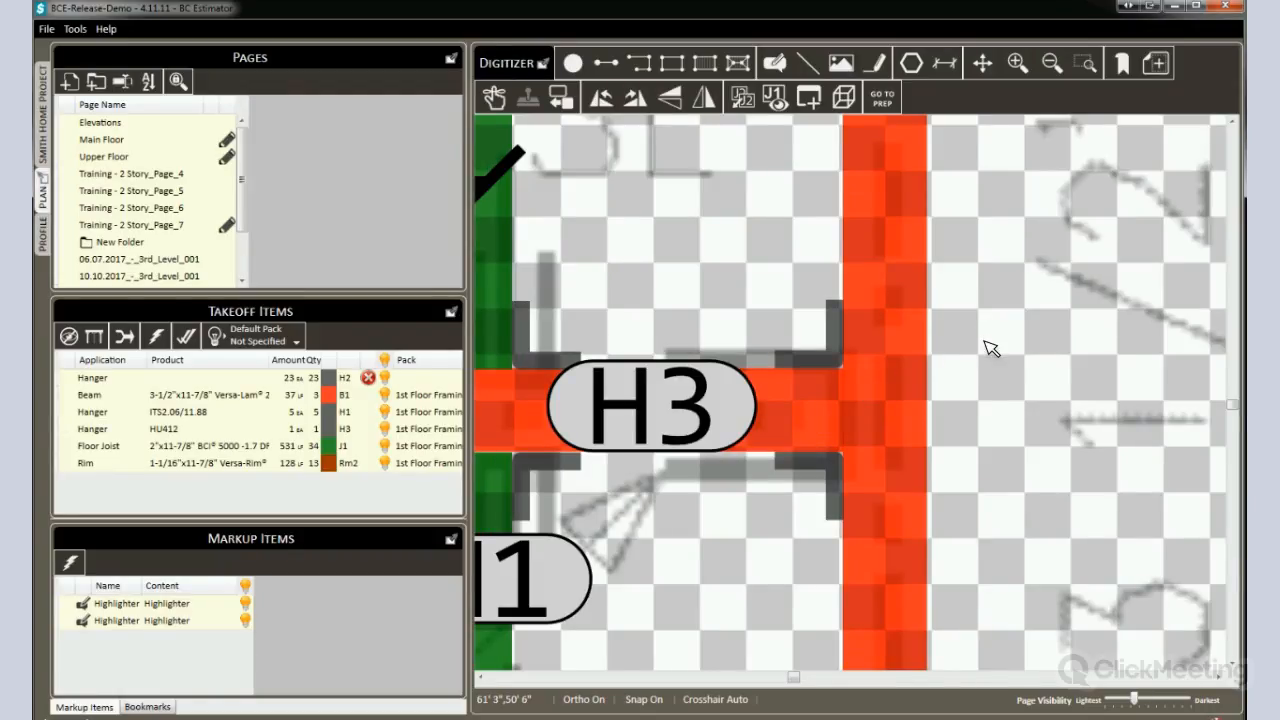
scroll(990, 347, "down", 1)
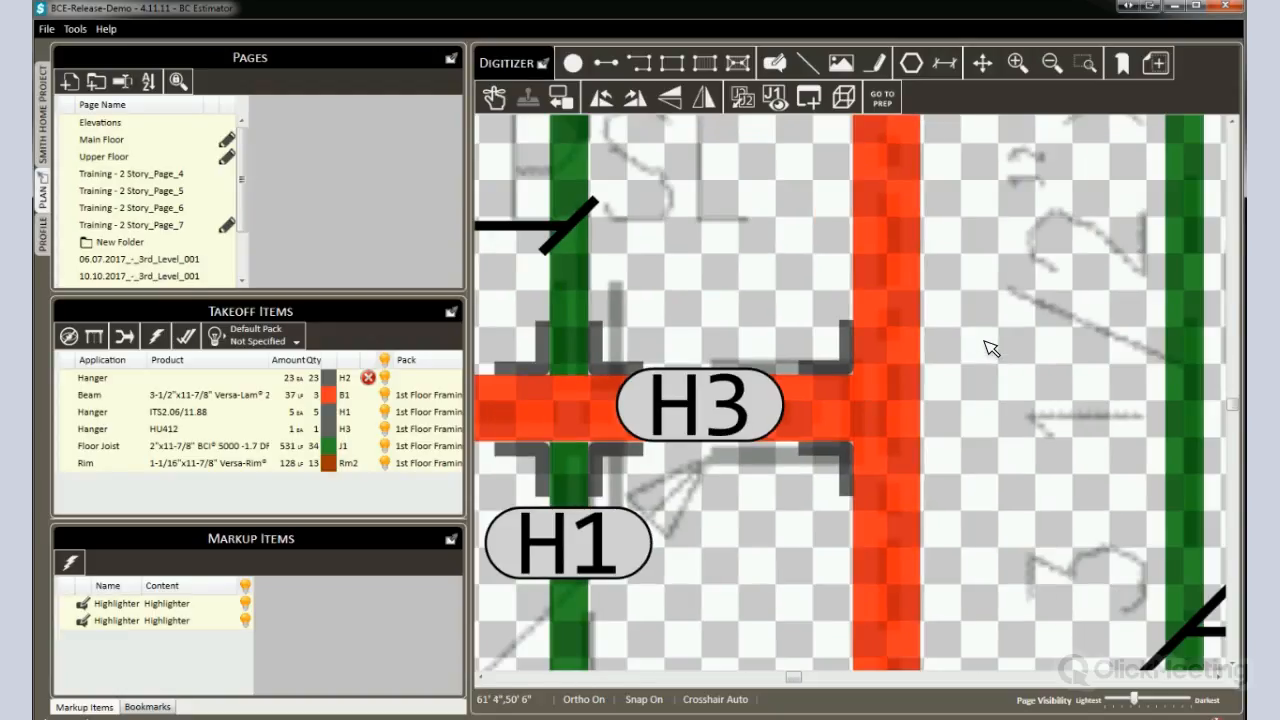
scroll(990, 347, "down", 3)
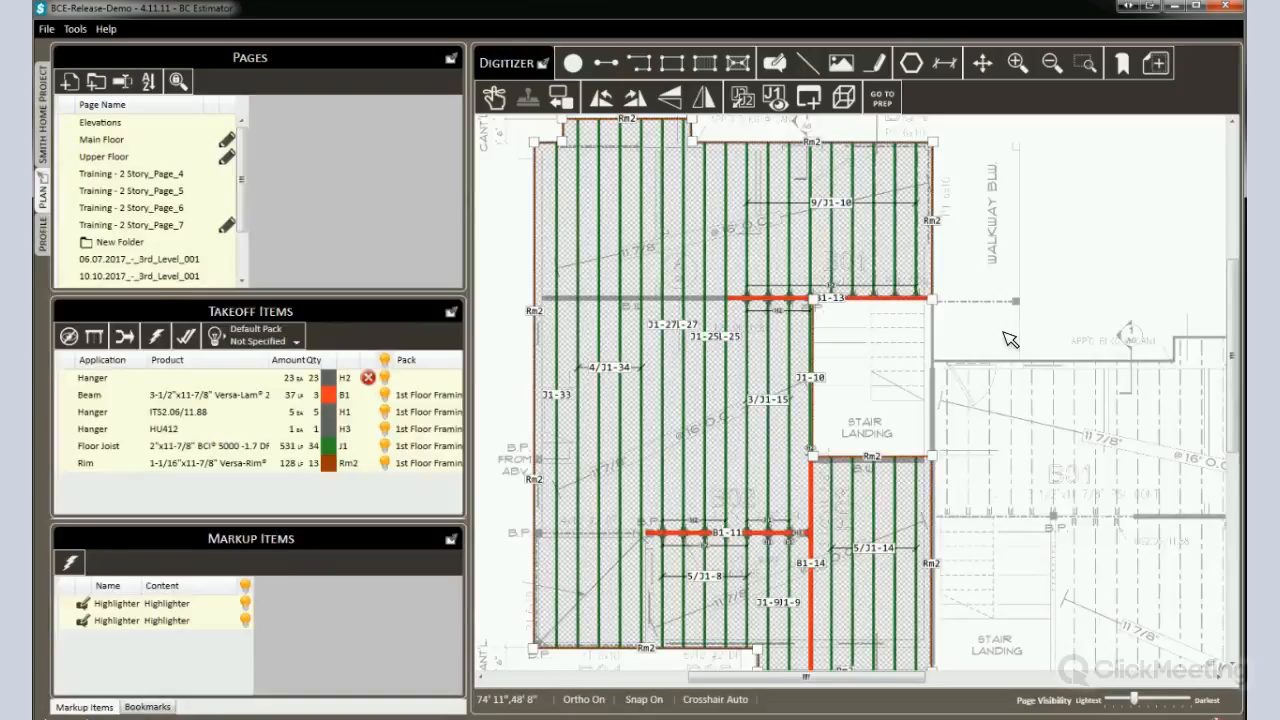
scroll(955, 387, "down", 1)
key("Escape")
- Suppress the group label on the five J1-14 floor joists below the stair landing
scroll(784, 363, "up", 3)
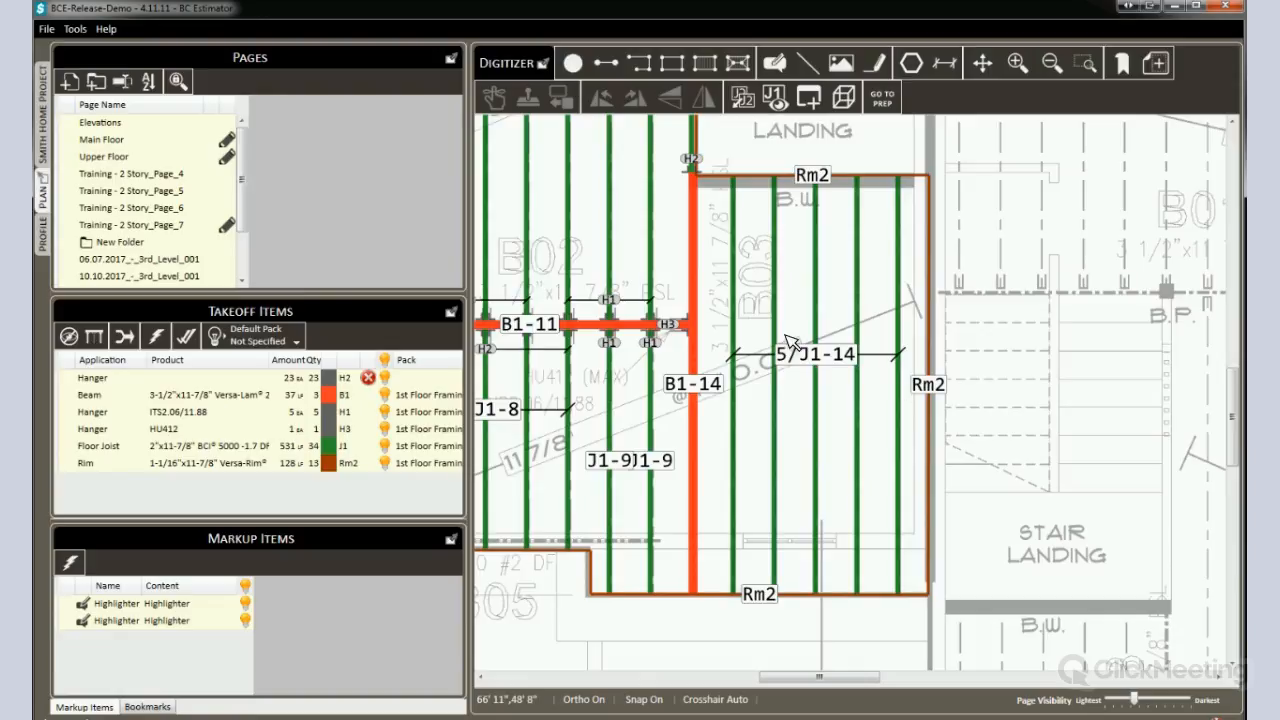
scroll(799, 368, "up", 1)
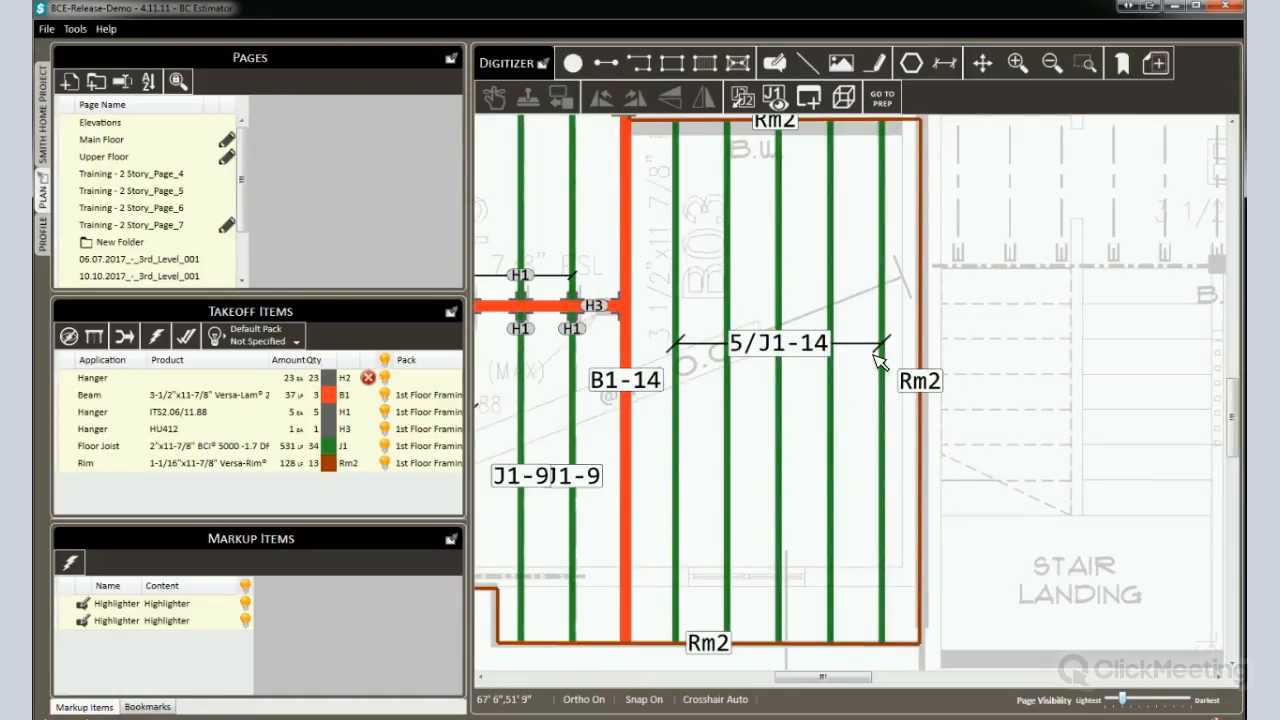
right_click(779, 348)
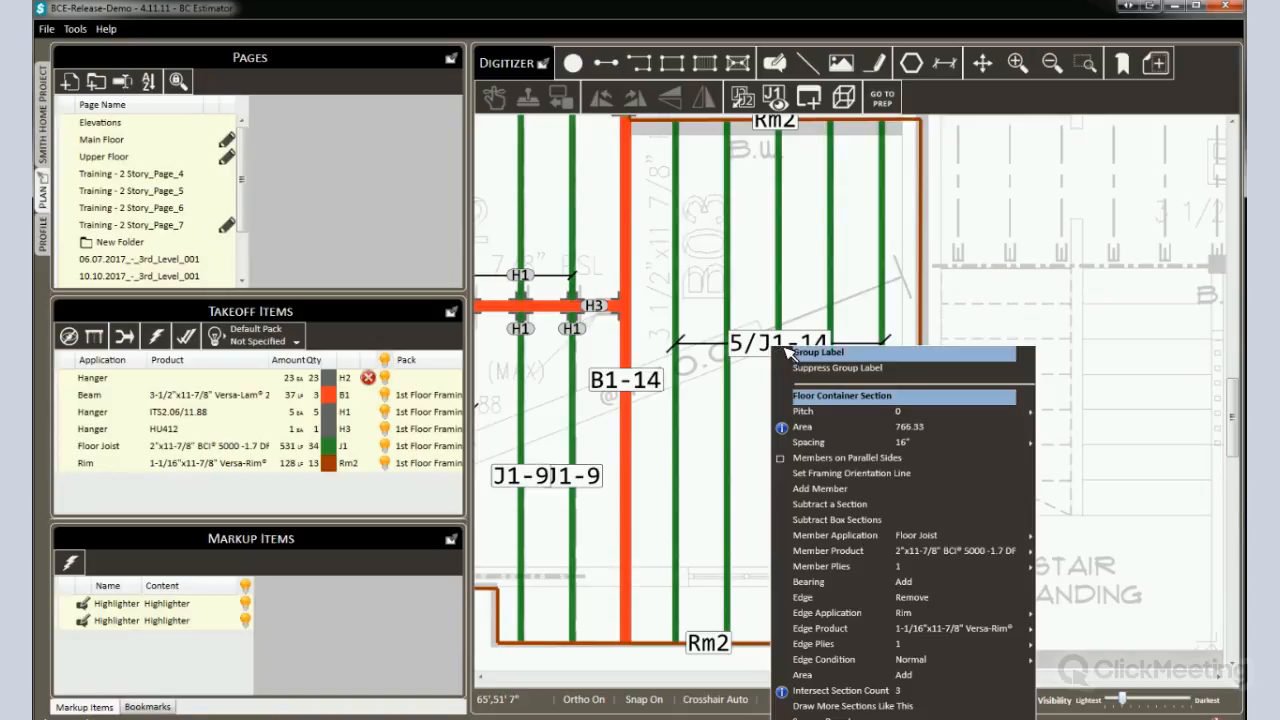
left_click(915, 377)
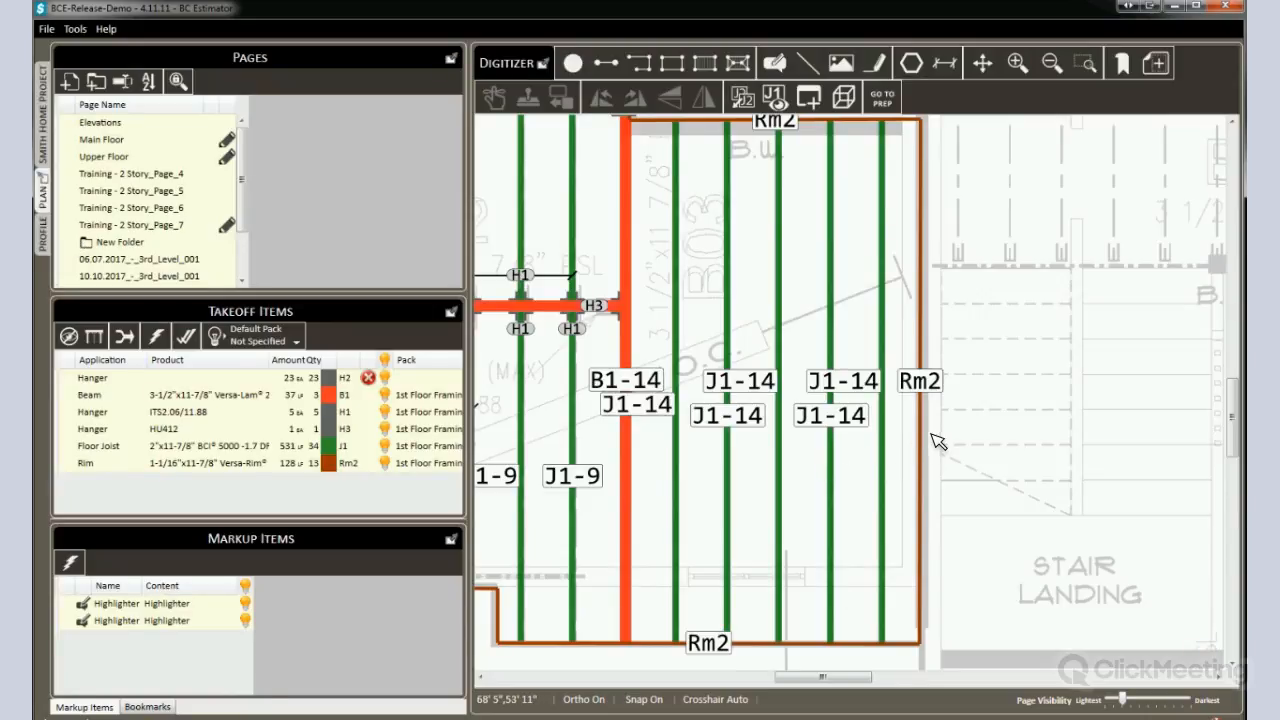
- Enable Follow Member Orientation in the profile's labeling settings and return to the joist plan
left_click(45, 236)
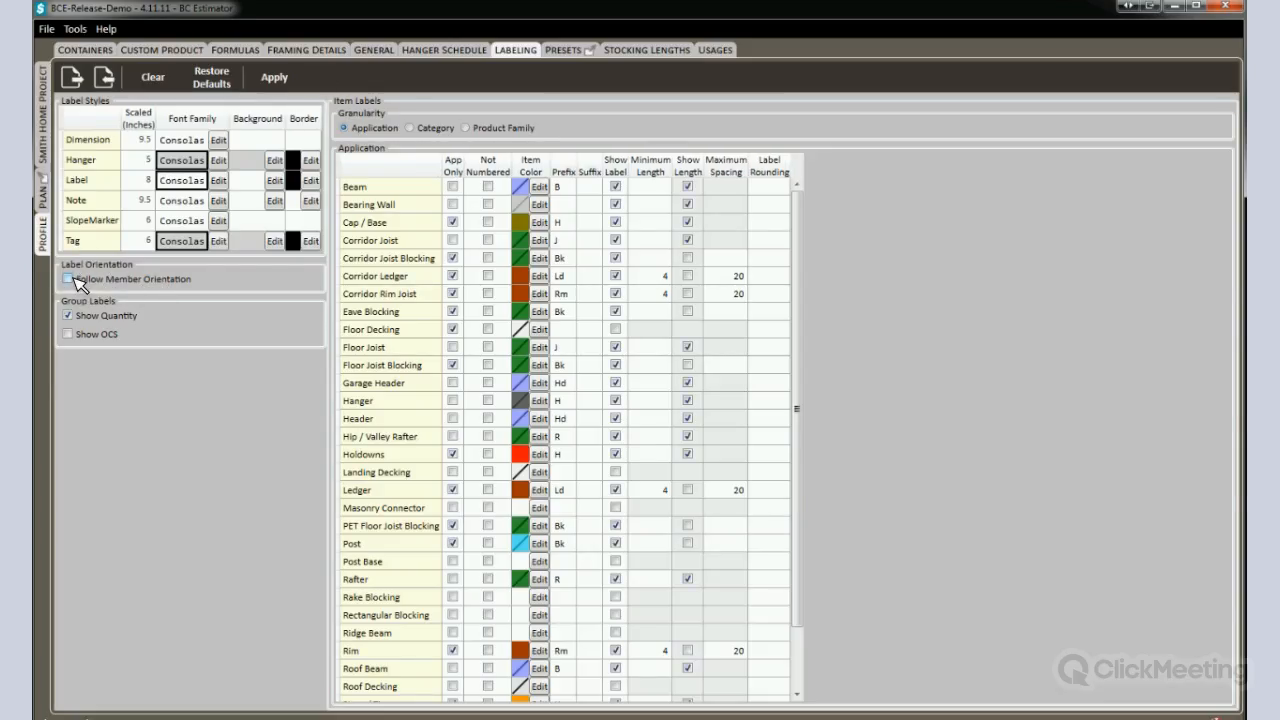
left_click(47, 190)
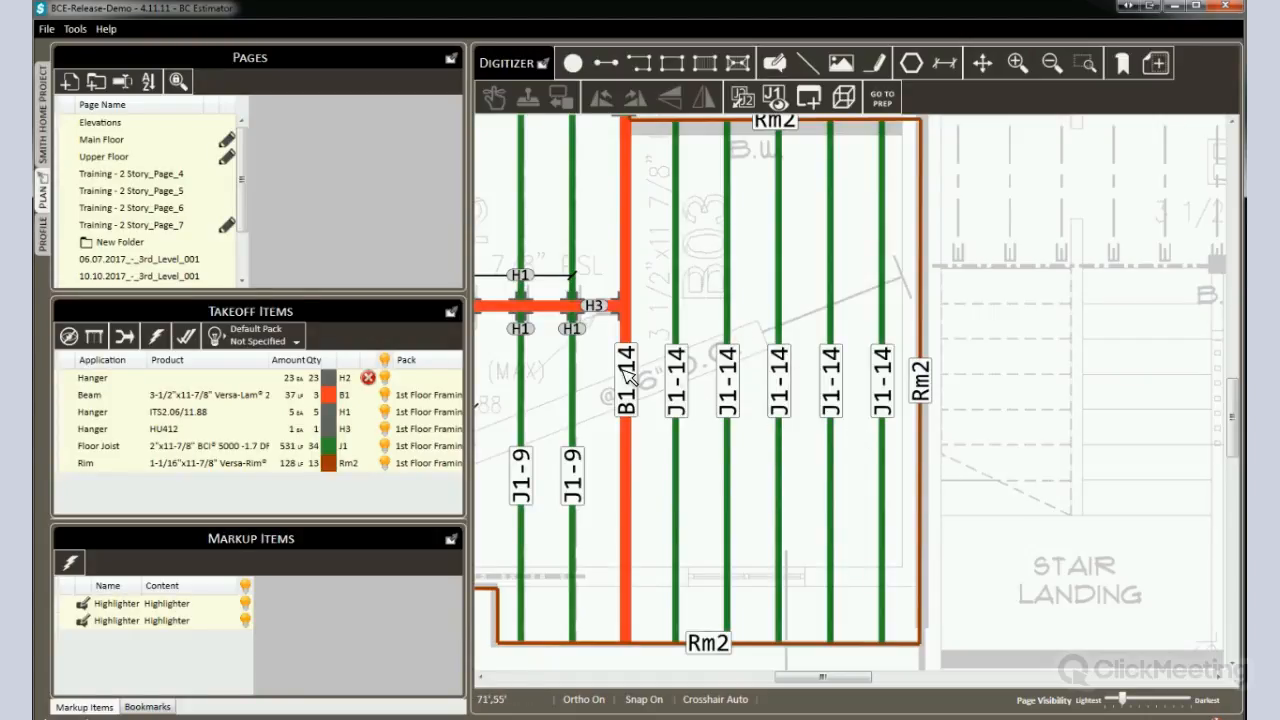
scroll(629, 382, "down", 2)
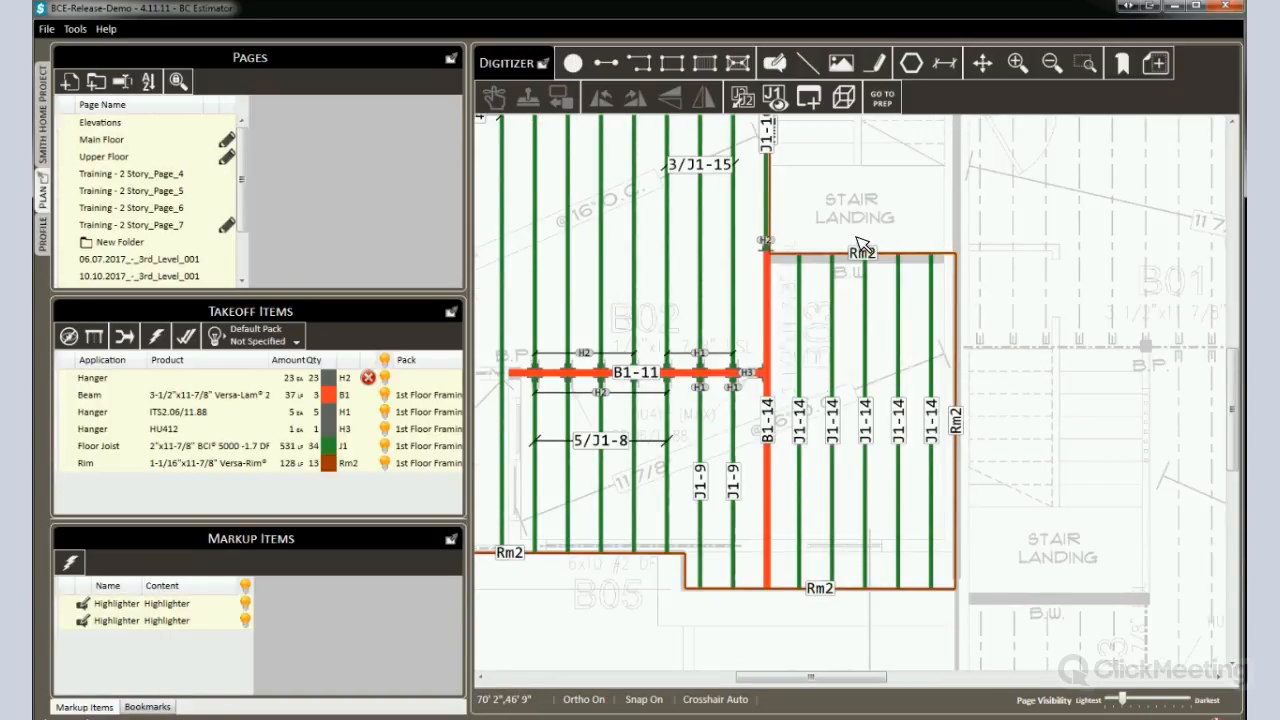
- Swing the stairwell end of beam B1-13 down so the beam runs at an angle, and return it to the rim corner
left_click_drag(925, 233, 888, 443)
scroll(925, 238, "up", 2)
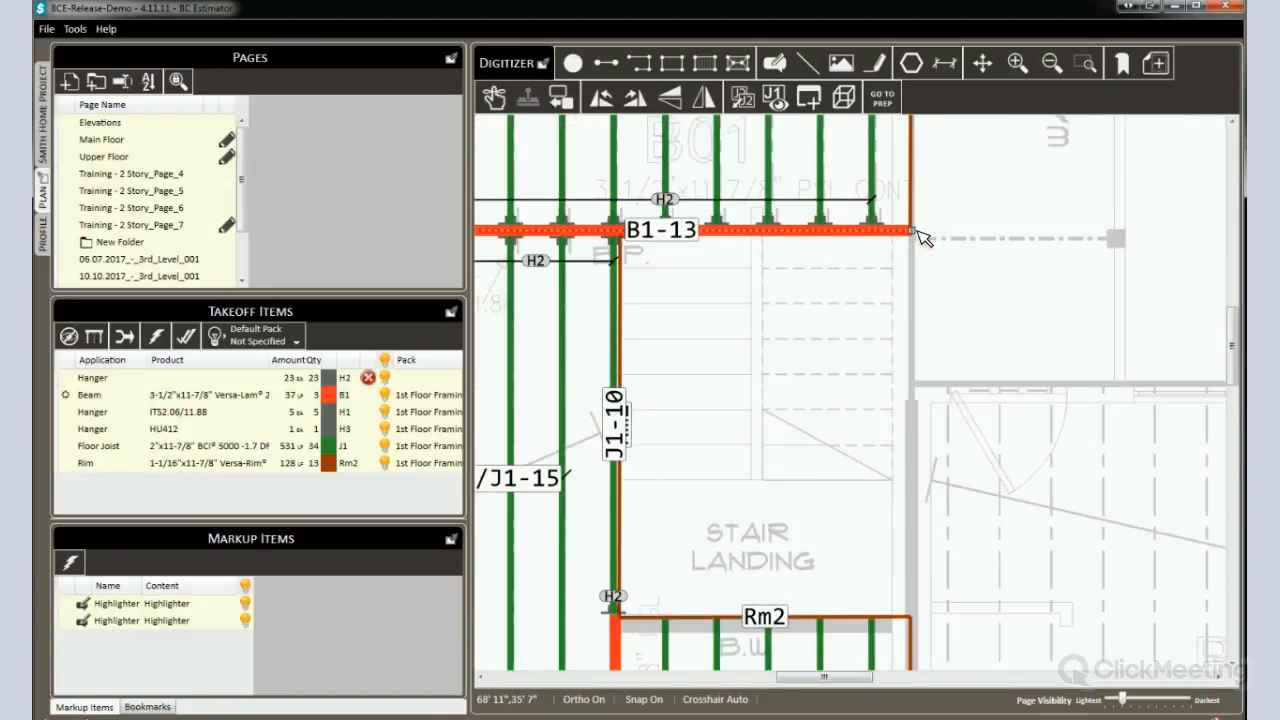
left_click(920, 350)
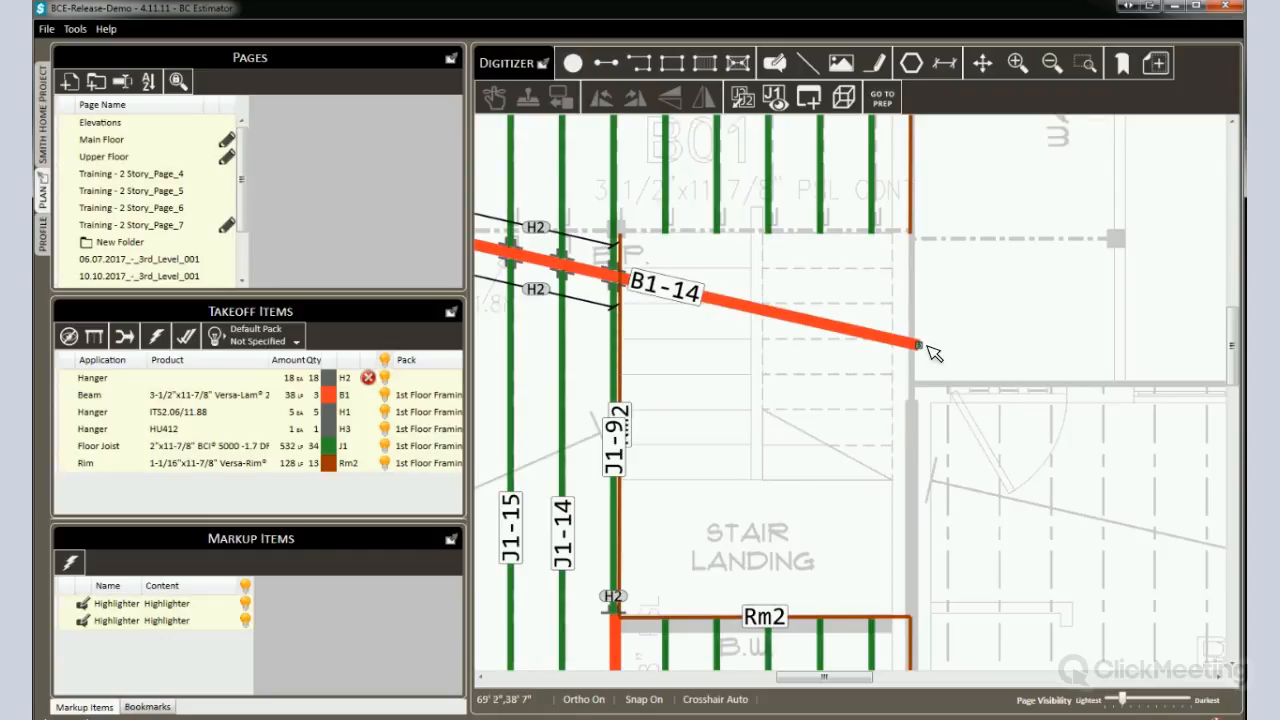
left_click_drag(921, 346, 914, 239)
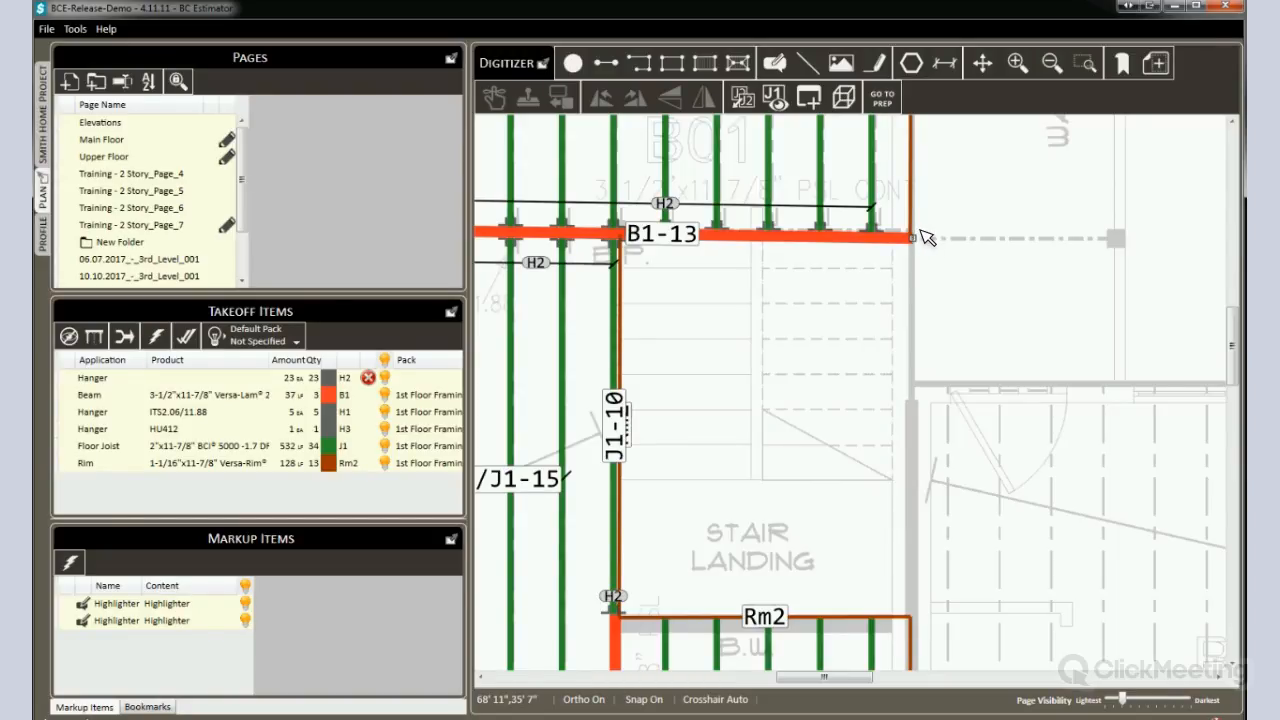
scroll(921, 238, "up", 2)
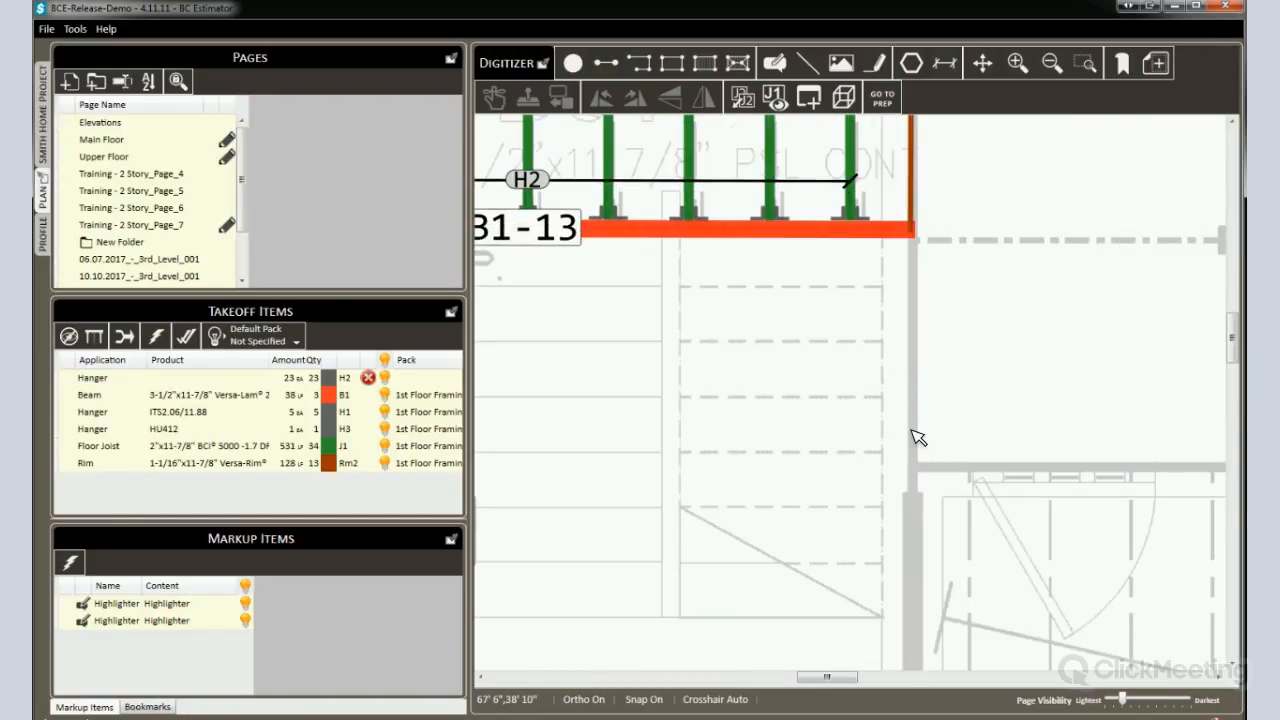
scroll(918, 437, "down", 2)
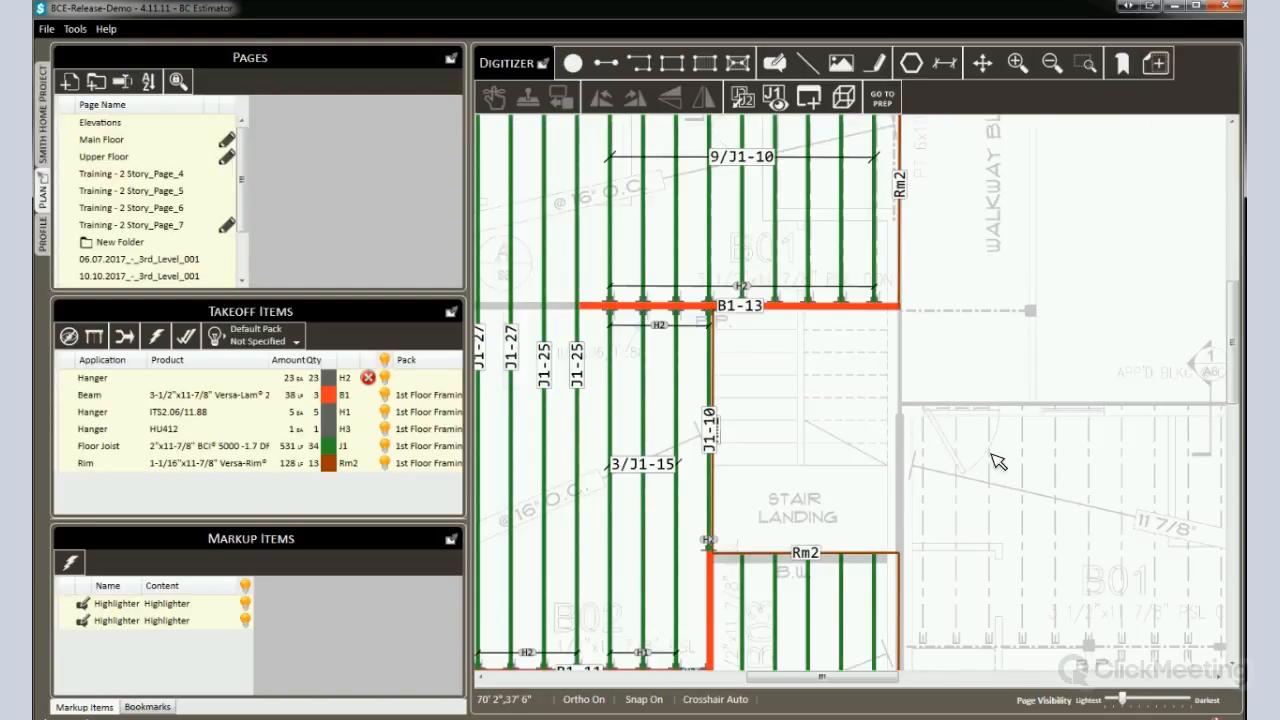
scroll(959, 464, "down", 2)
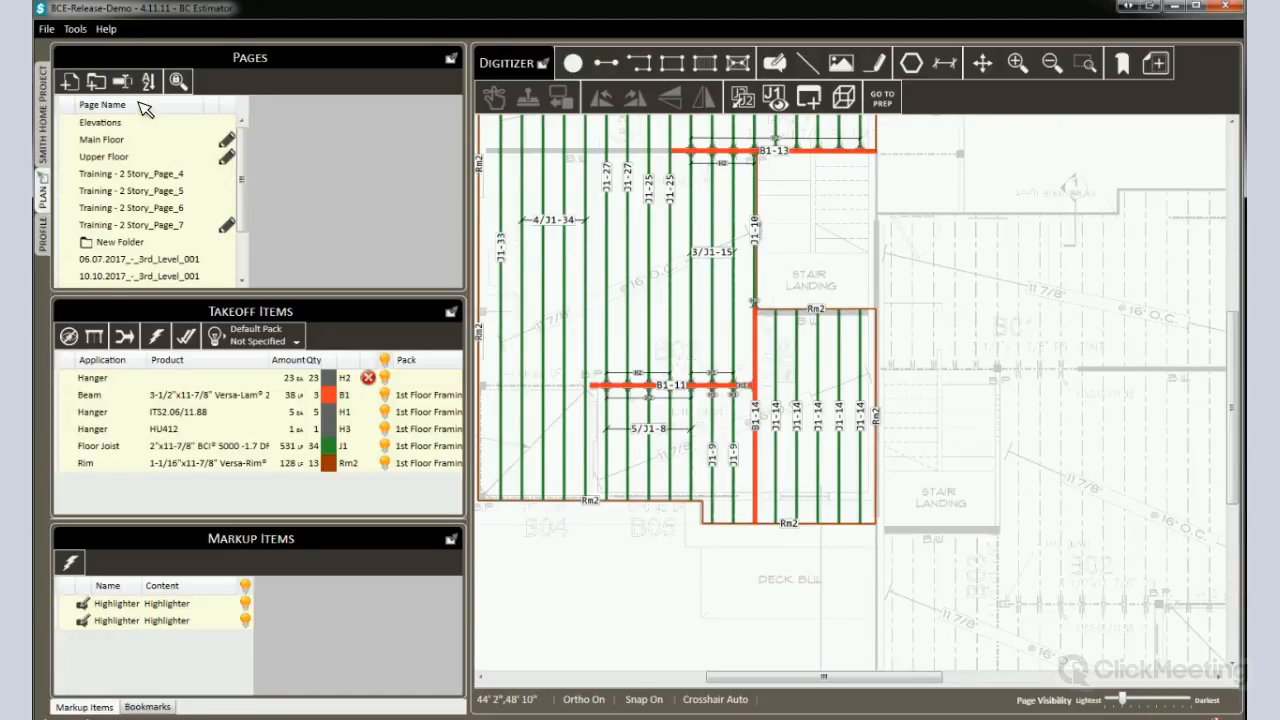
- Style the profile's hanger labels with Comic Sans MS in red, a light blue background and a green border, and view them on the plan
left_click(43, 235)
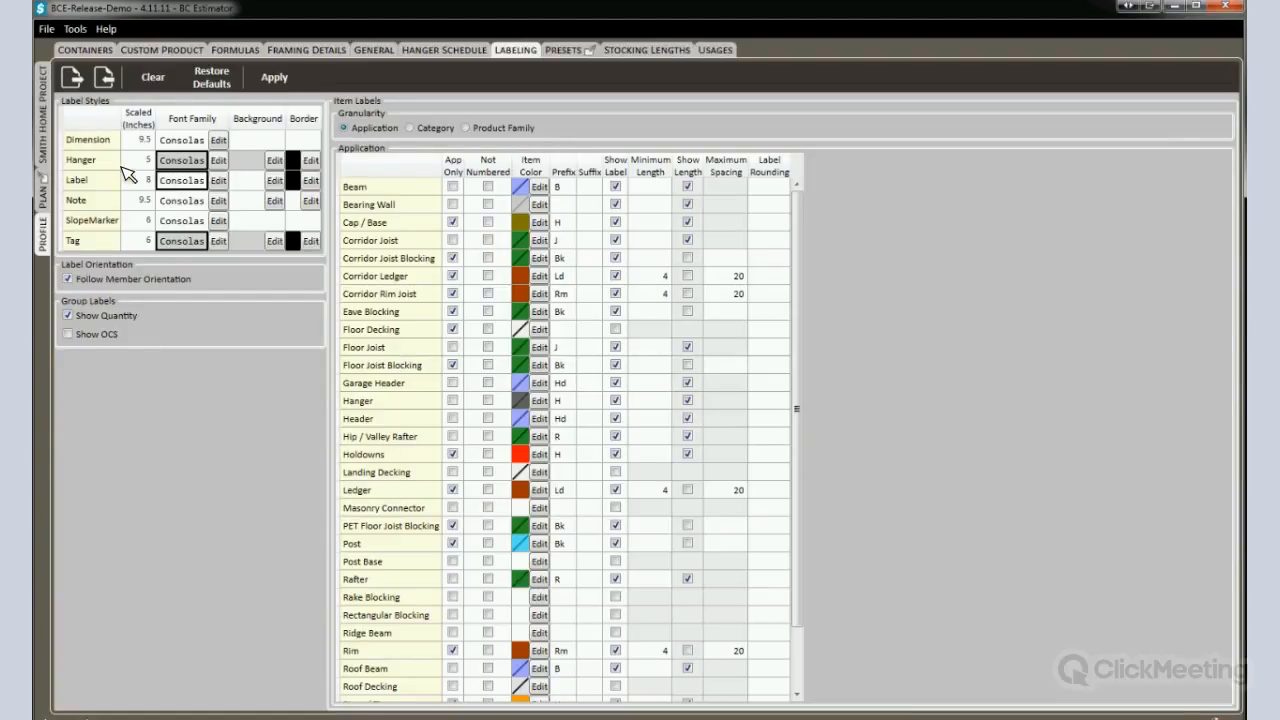
left_click(218, 161)
left_click(555, 312)
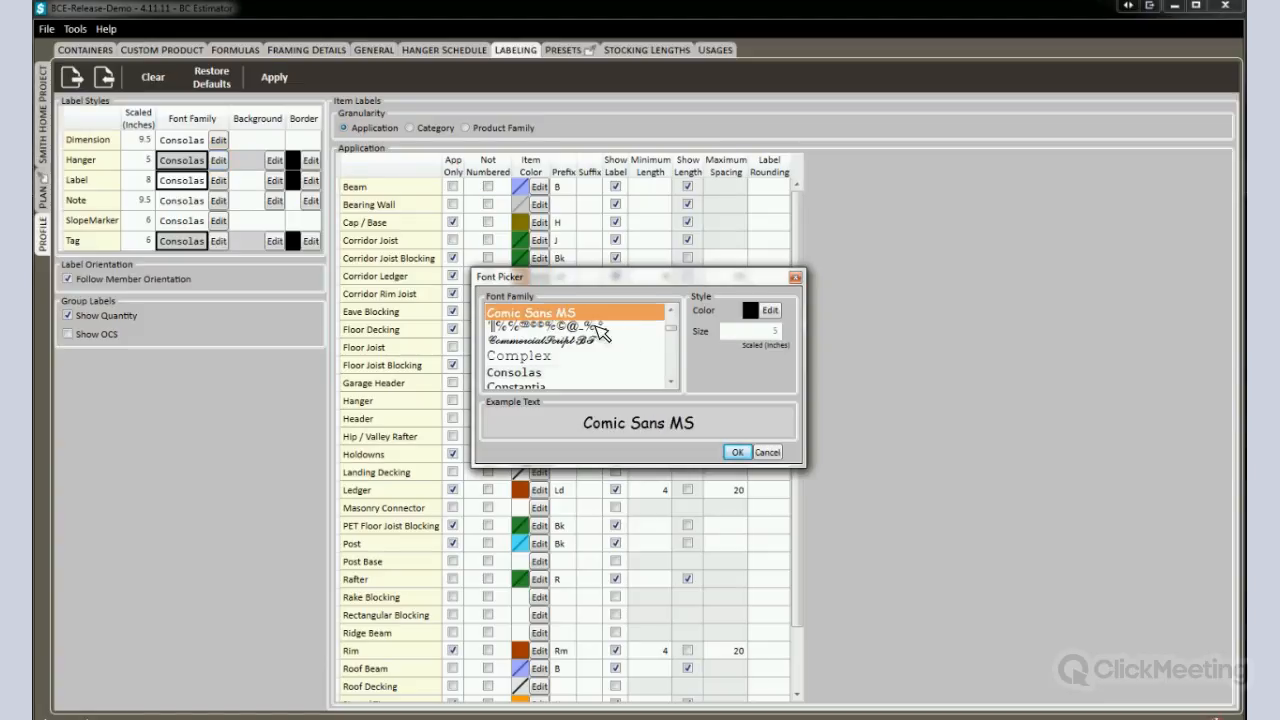
left_click(771, 313)
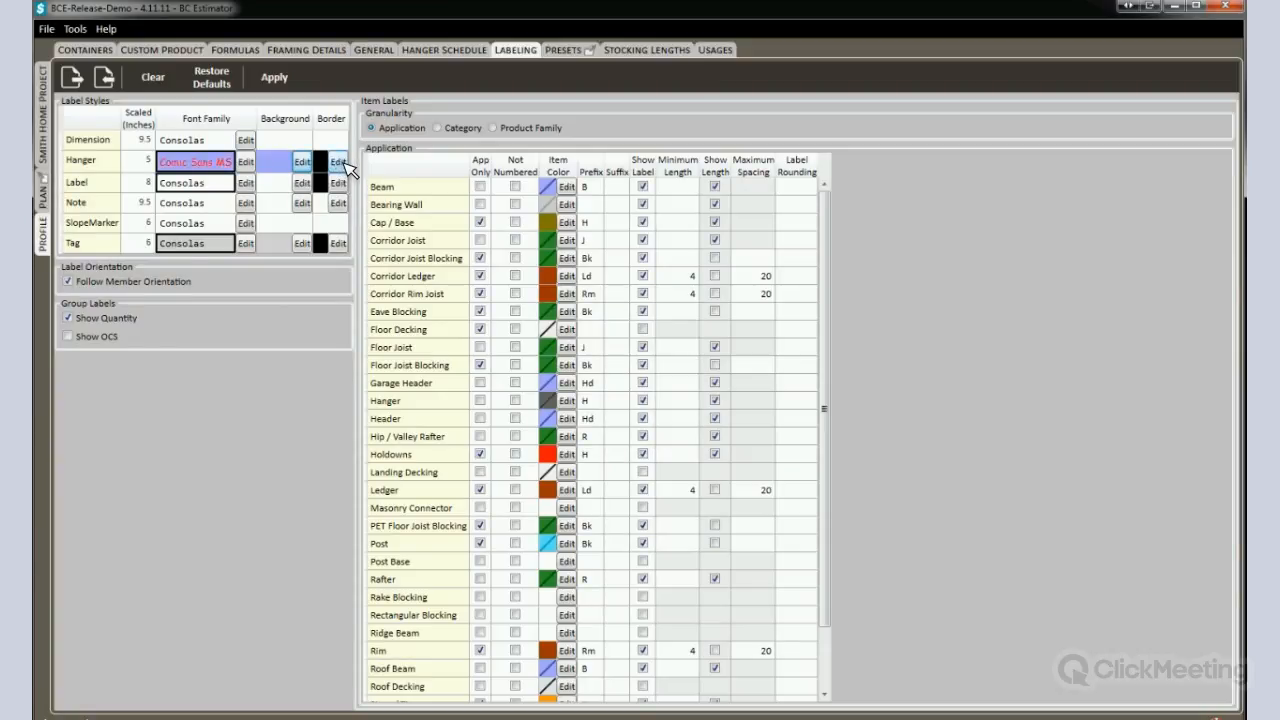
left_click(338, 162)
left_click(600, 350)
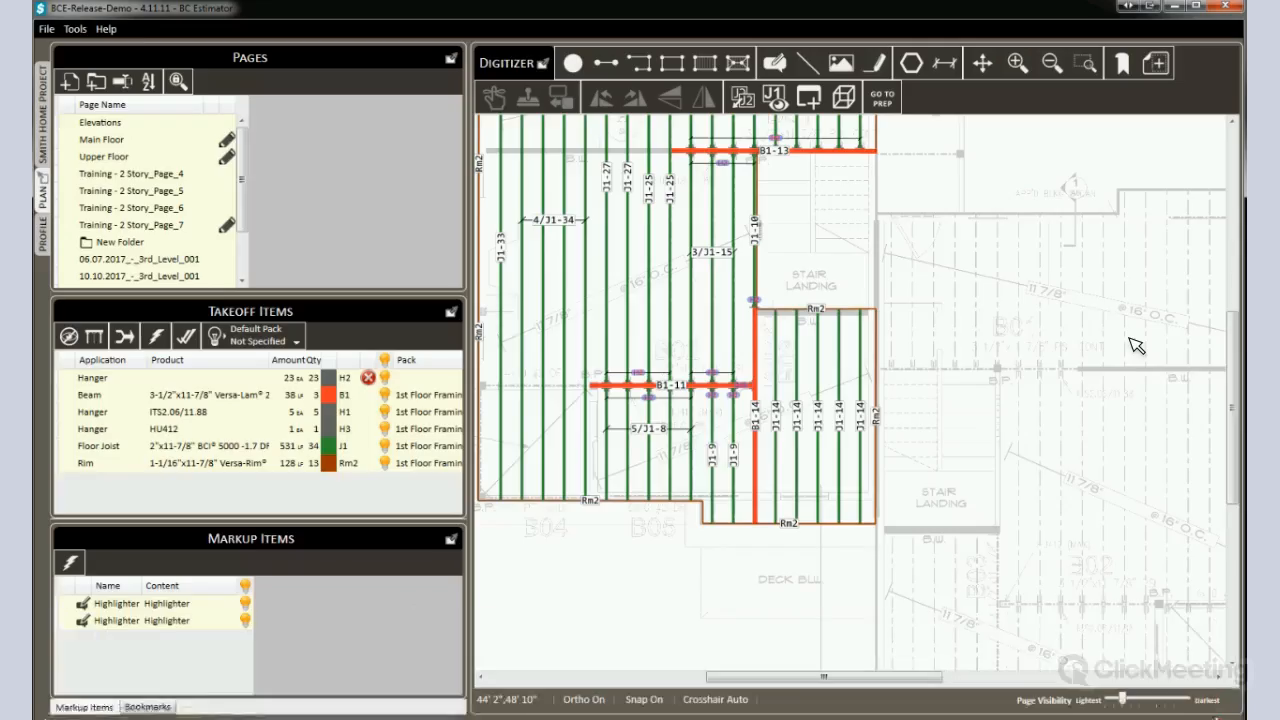
scroll(1137, 345, "up", 2)
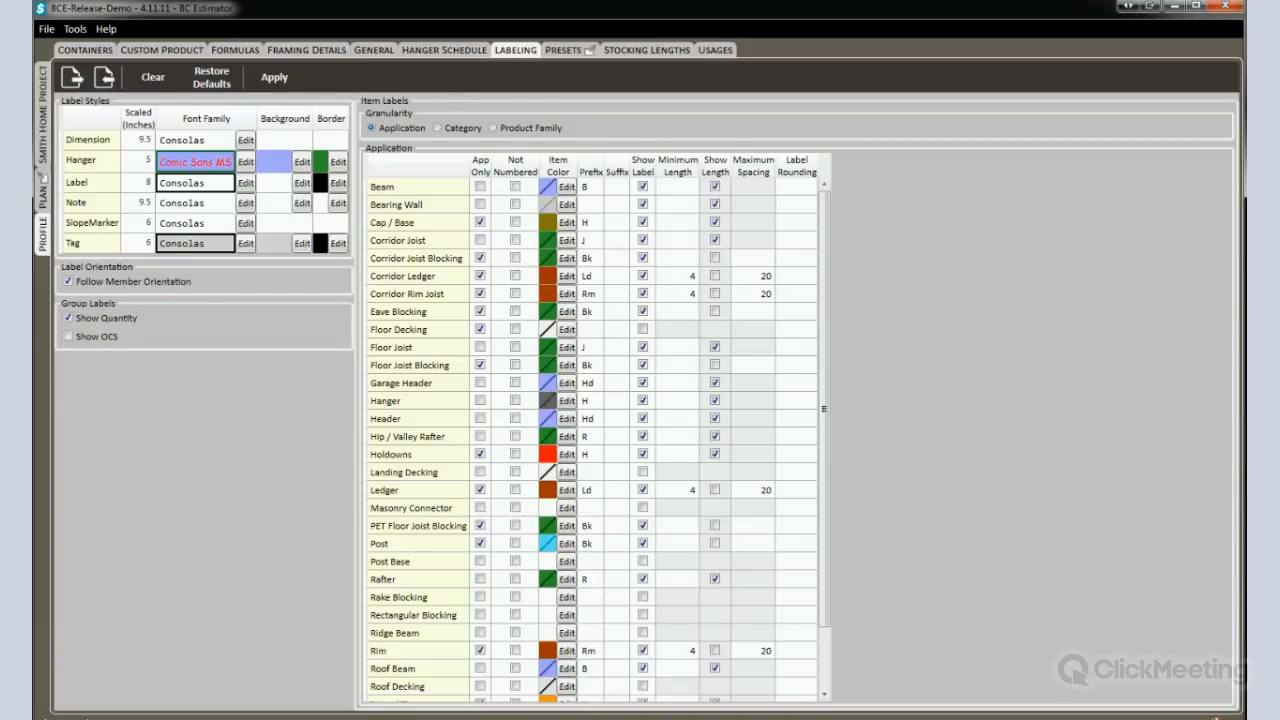
- Request the project's Itemized List report, review the issues in an enlarged Quick Check Errors window, and cancel the report
left_click(44, 110)
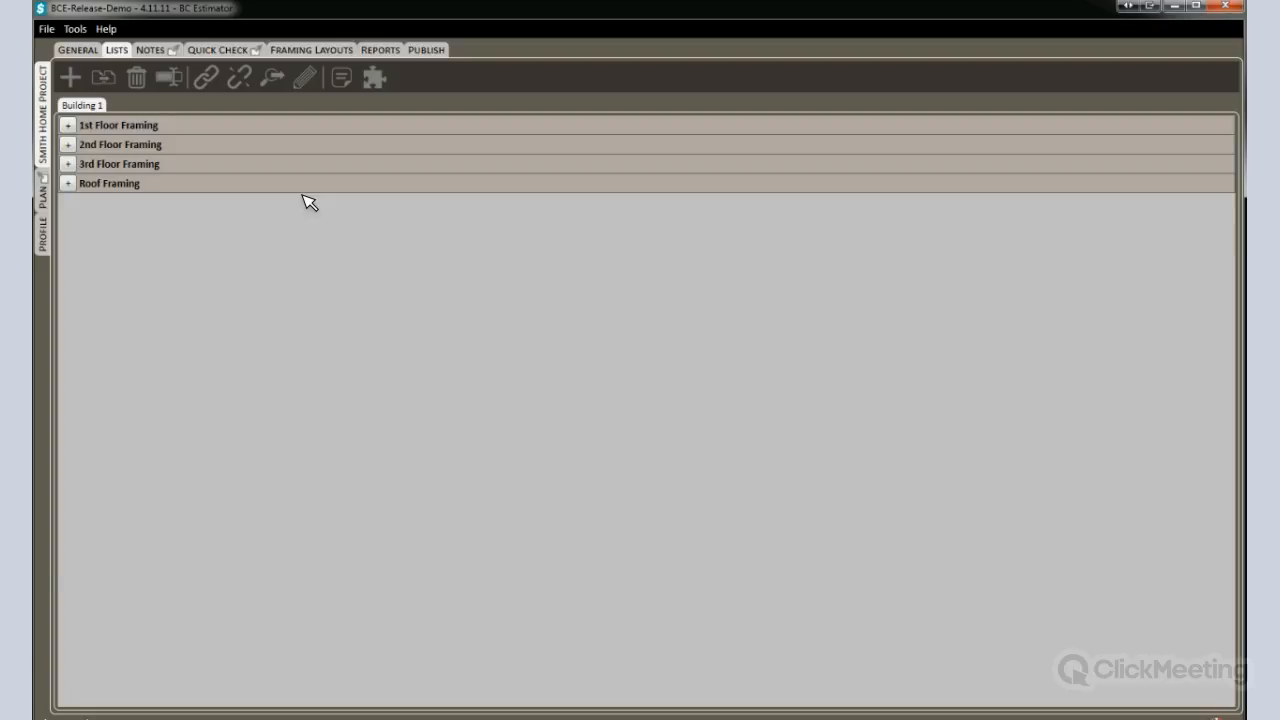
left_click(245, 52)
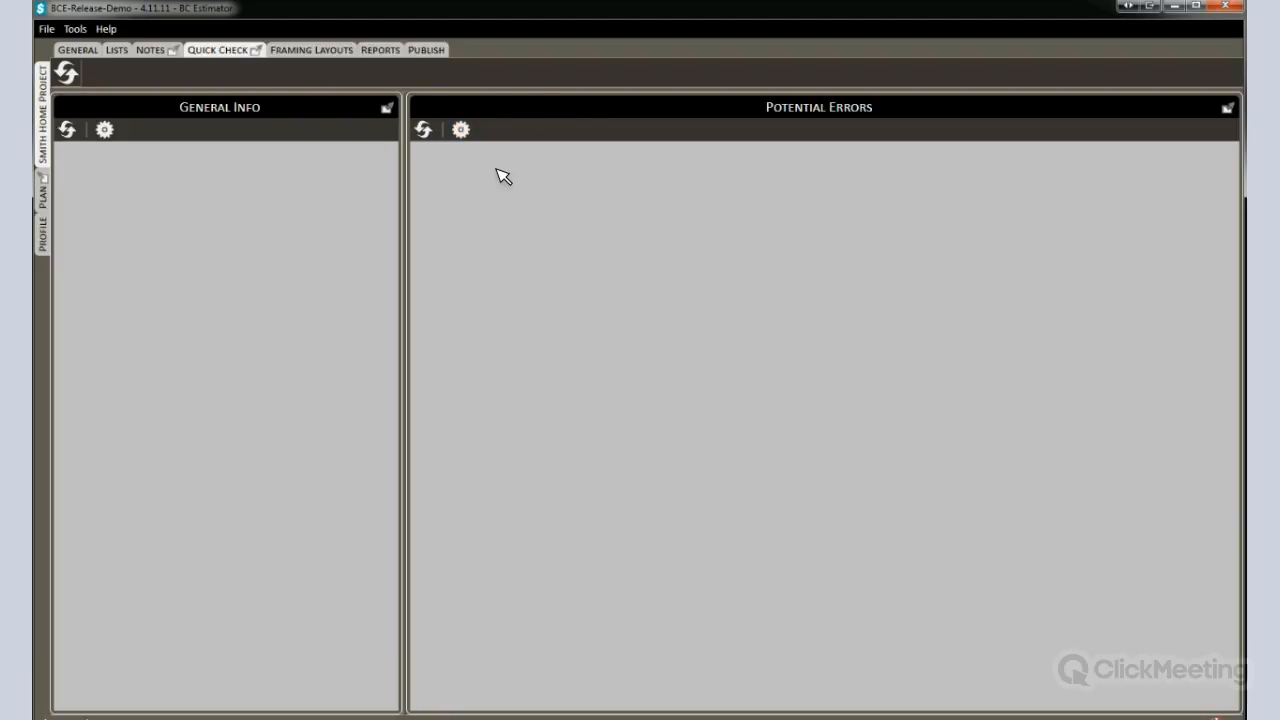
left_click(398, 54)
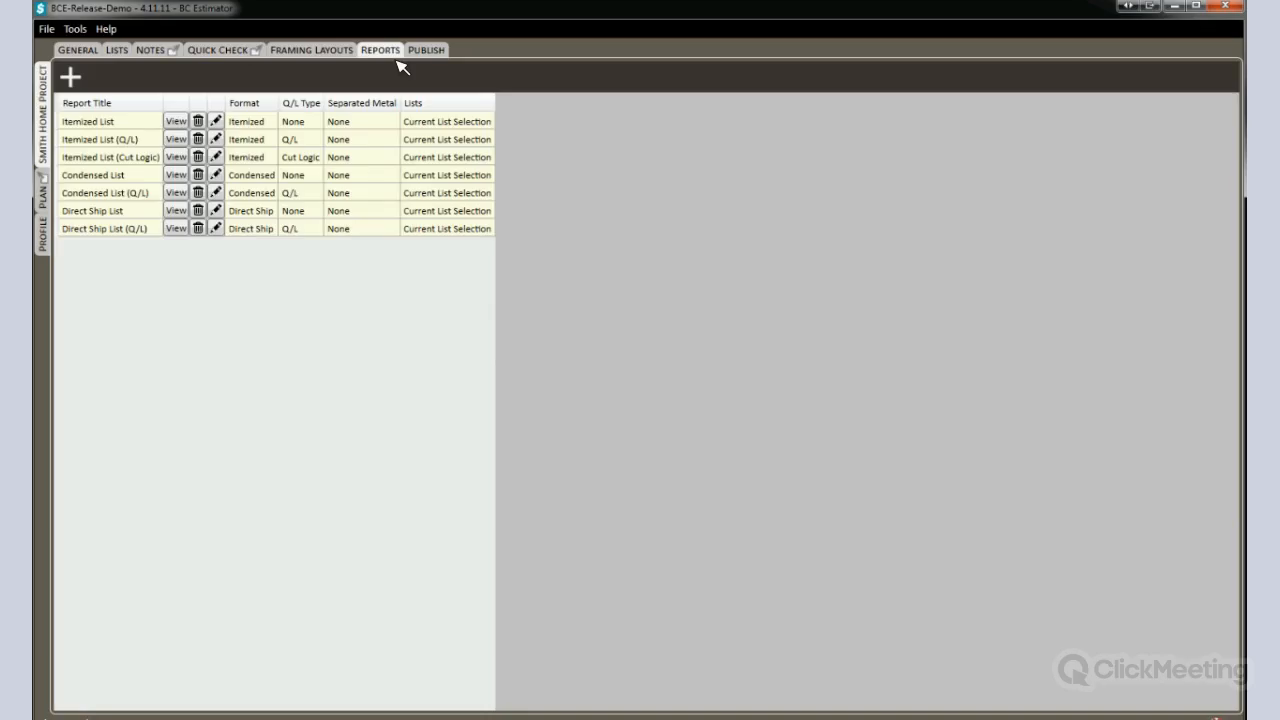
left_click(178, 122)
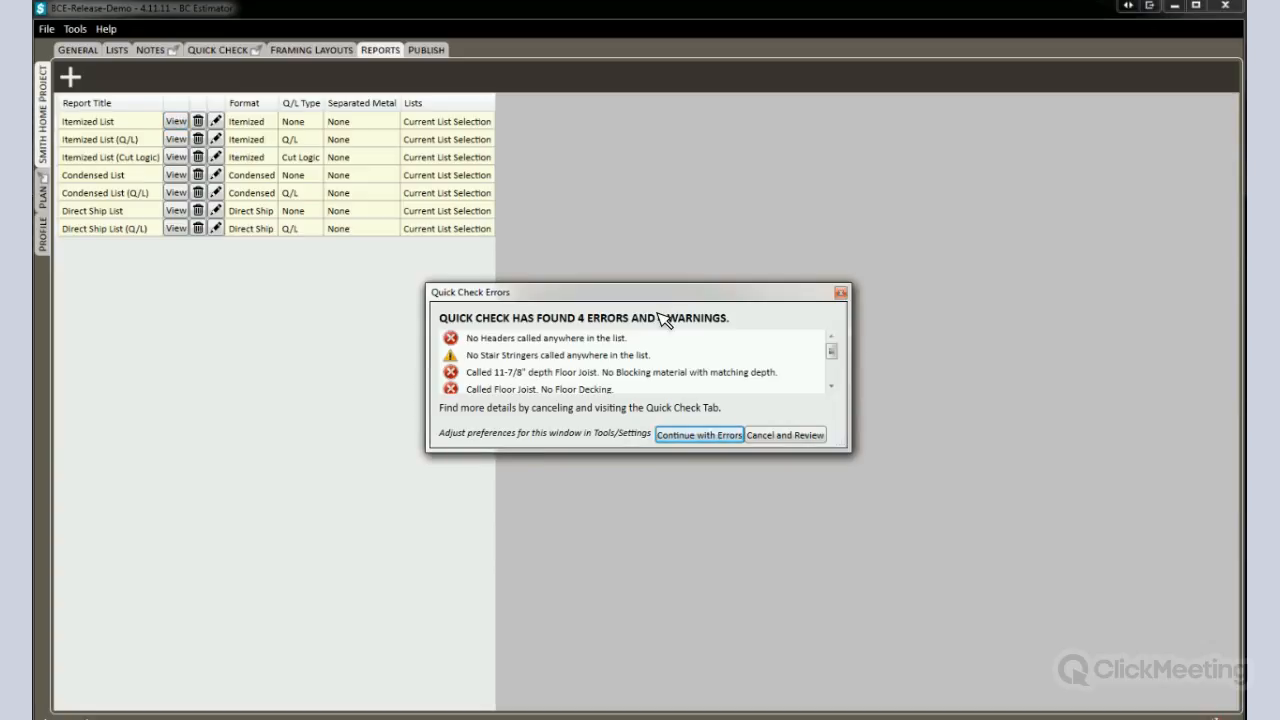
left_click_drag(858, 456, 863, 491)
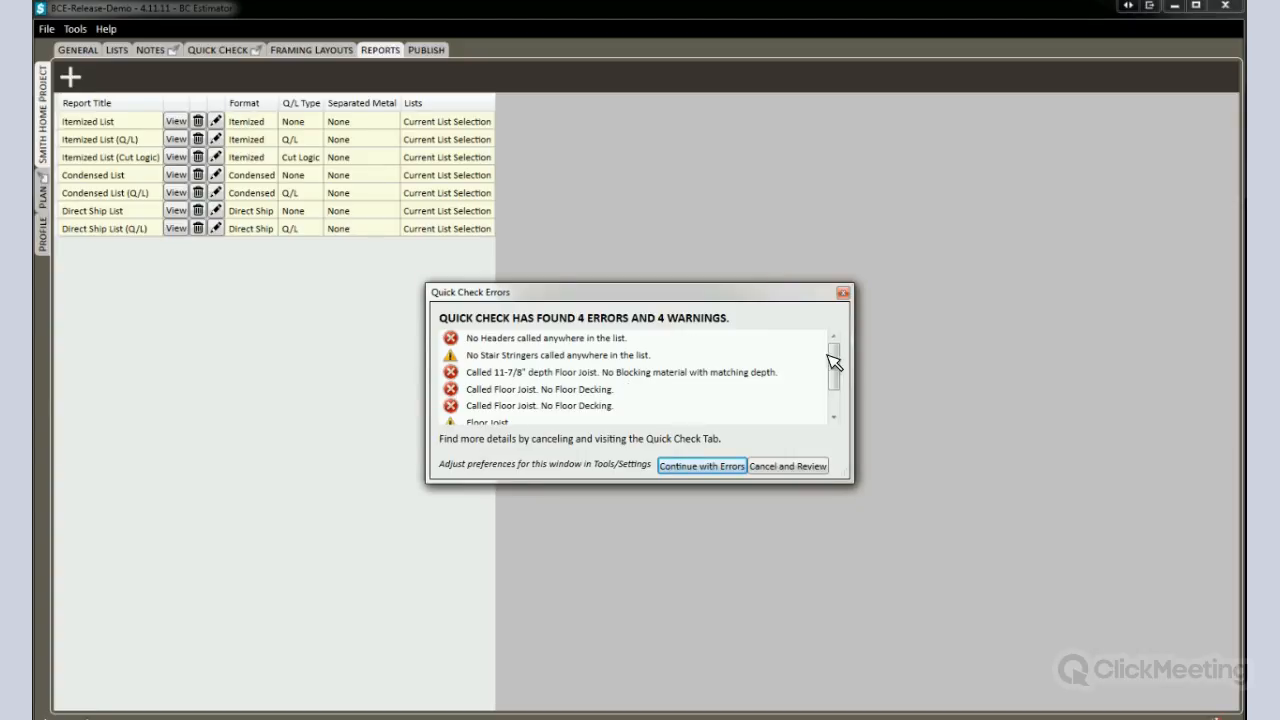
scroll(841, 370, "down", 1)
scroll(800, 376, "up", 1)
left_click(808, 471)
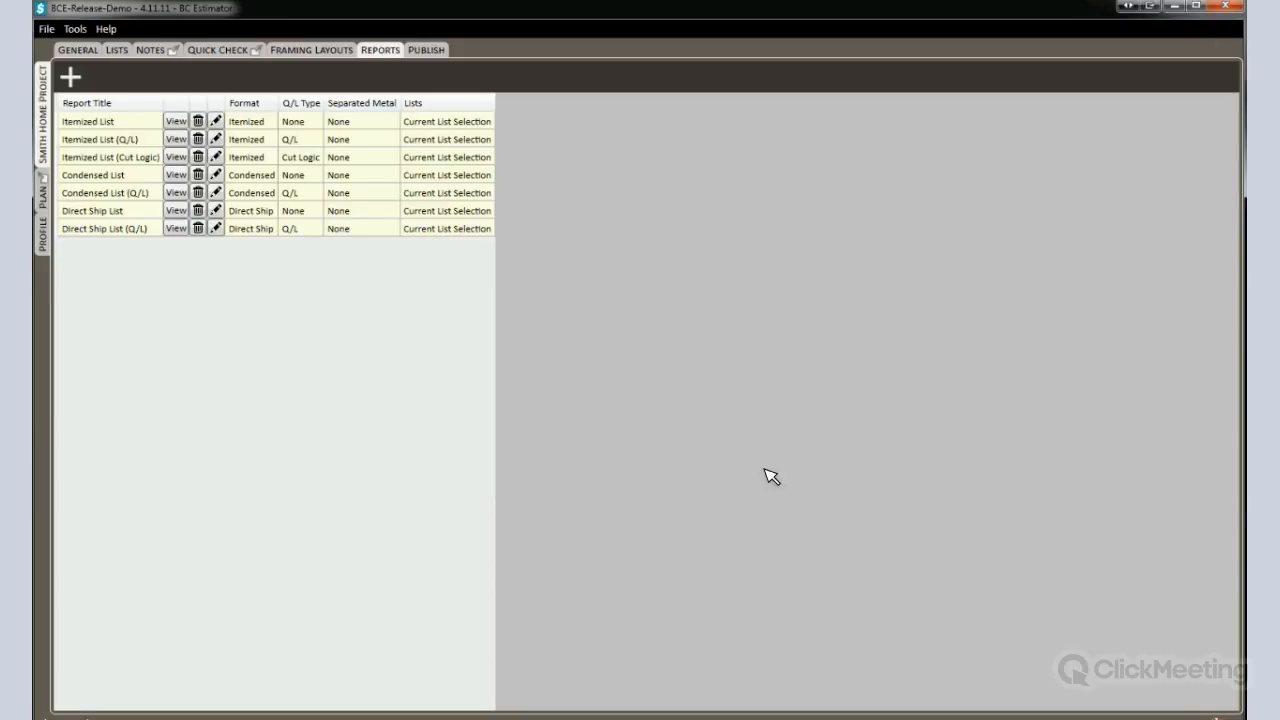
- Mark all the List, Pack and Plan entries in Quick Check's Potential Errors as ignored
left_click(247, 57)
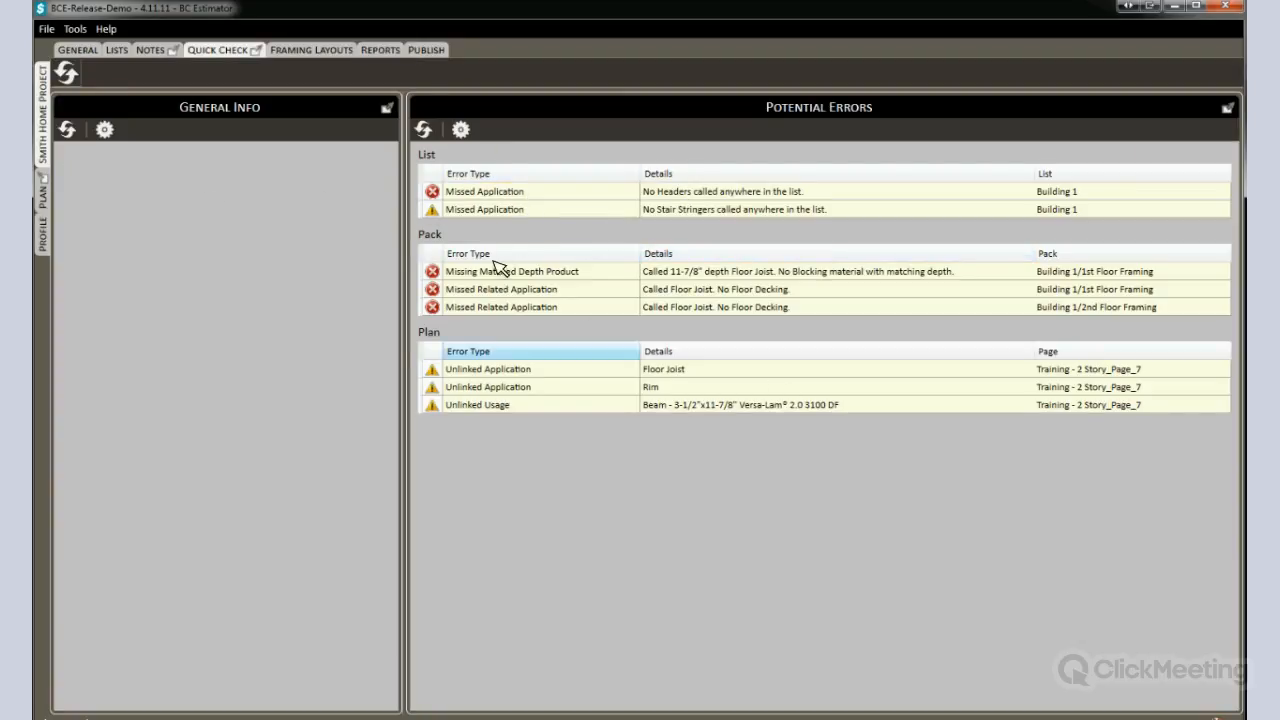
left_click(432, 191)
left_click(432, 209)
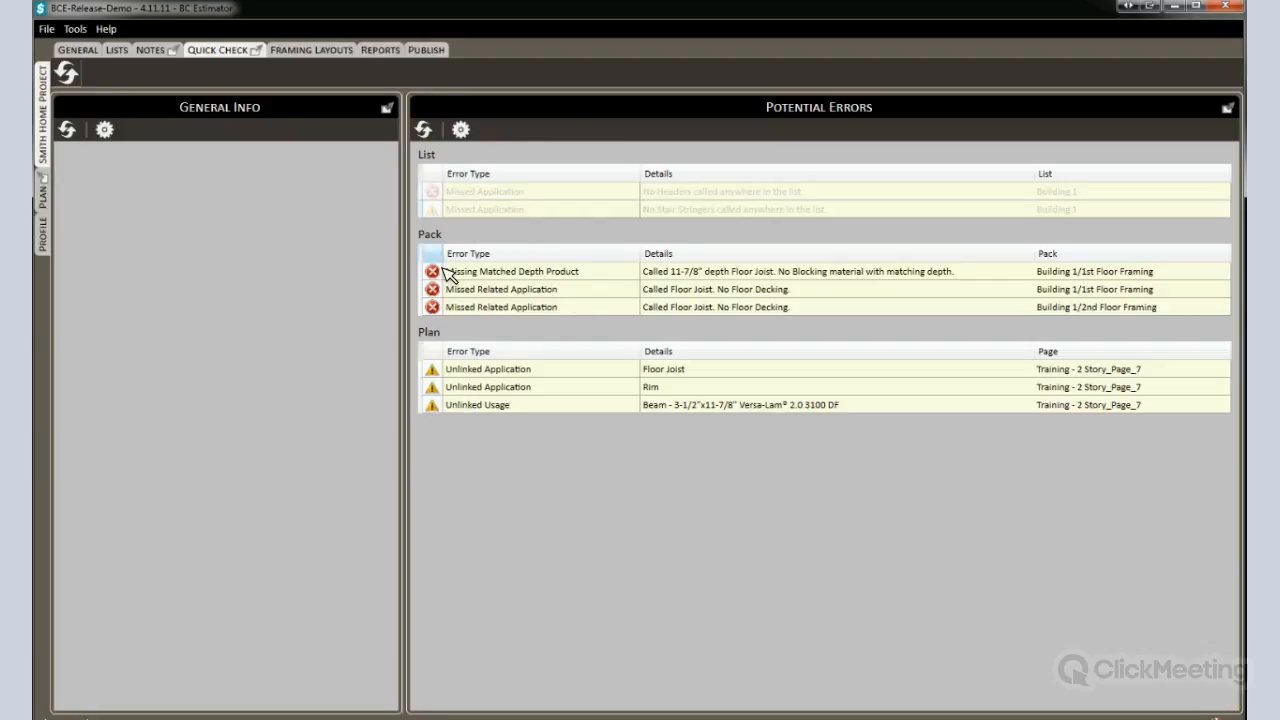
left_click(432, 271)
left_click(432, 307)
left_click(432, 369)
left_click(432, 387)
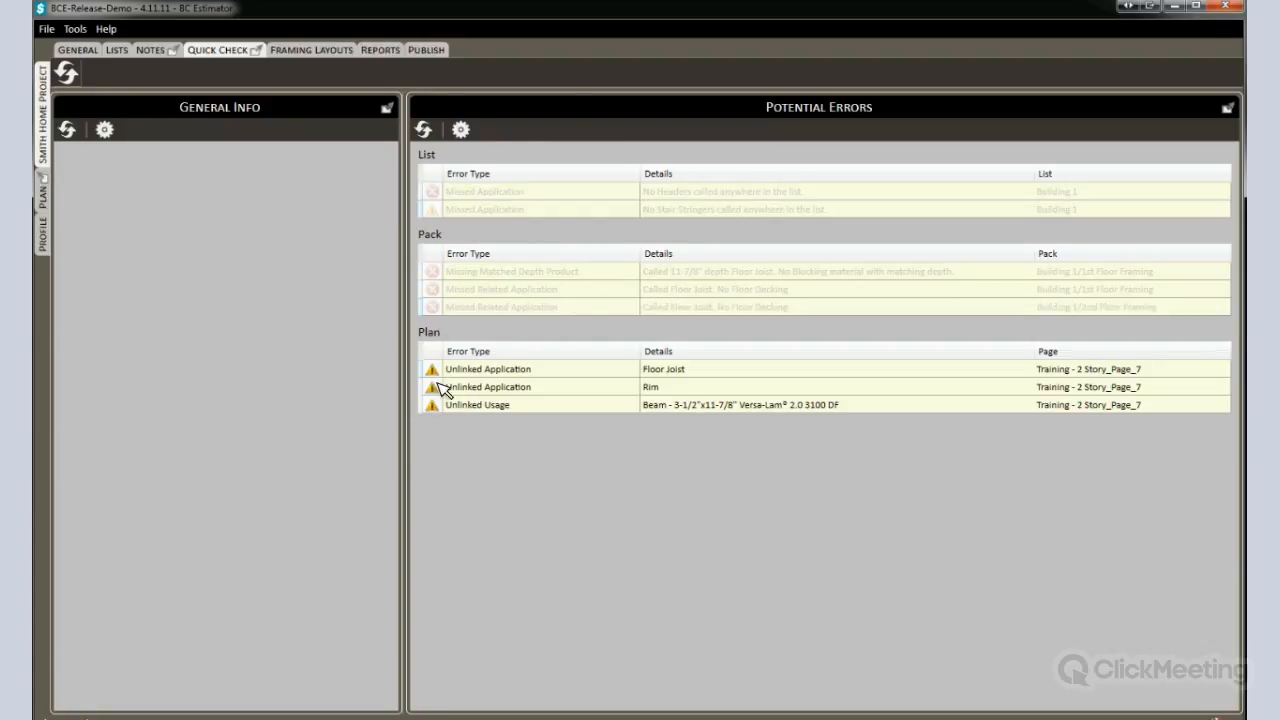
left_click(433, 405)
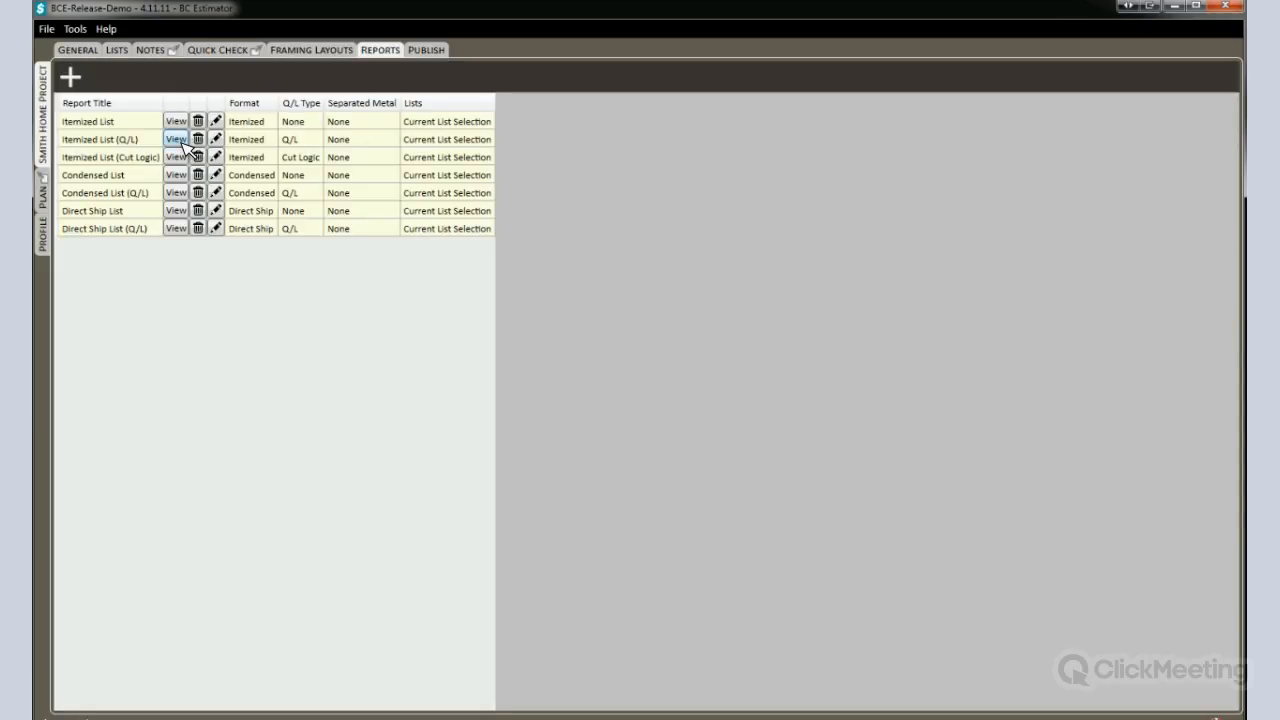
- Generate the Itemized List (Q/L) report and export it to the Desktop as an Excel 2007 workbook named Example
left_click(178, 140)
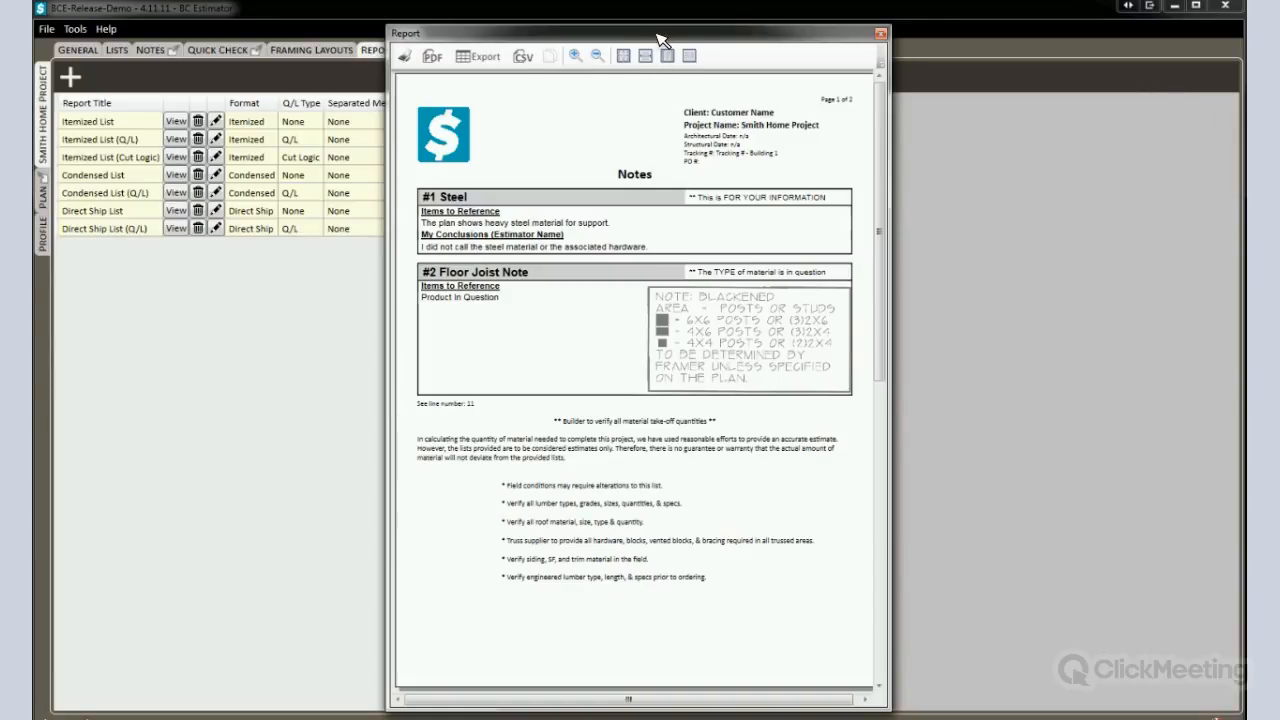
left_click_drag(660, 35, 638, 35)
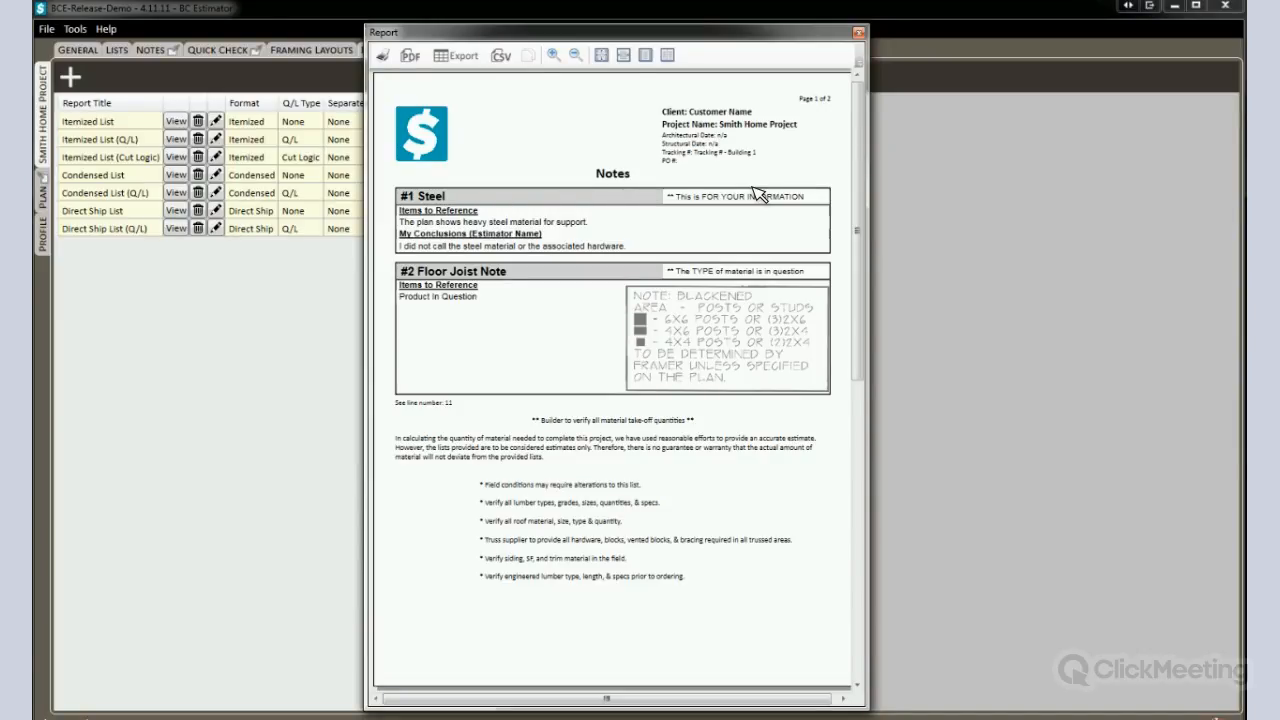
left_click(458, 56)
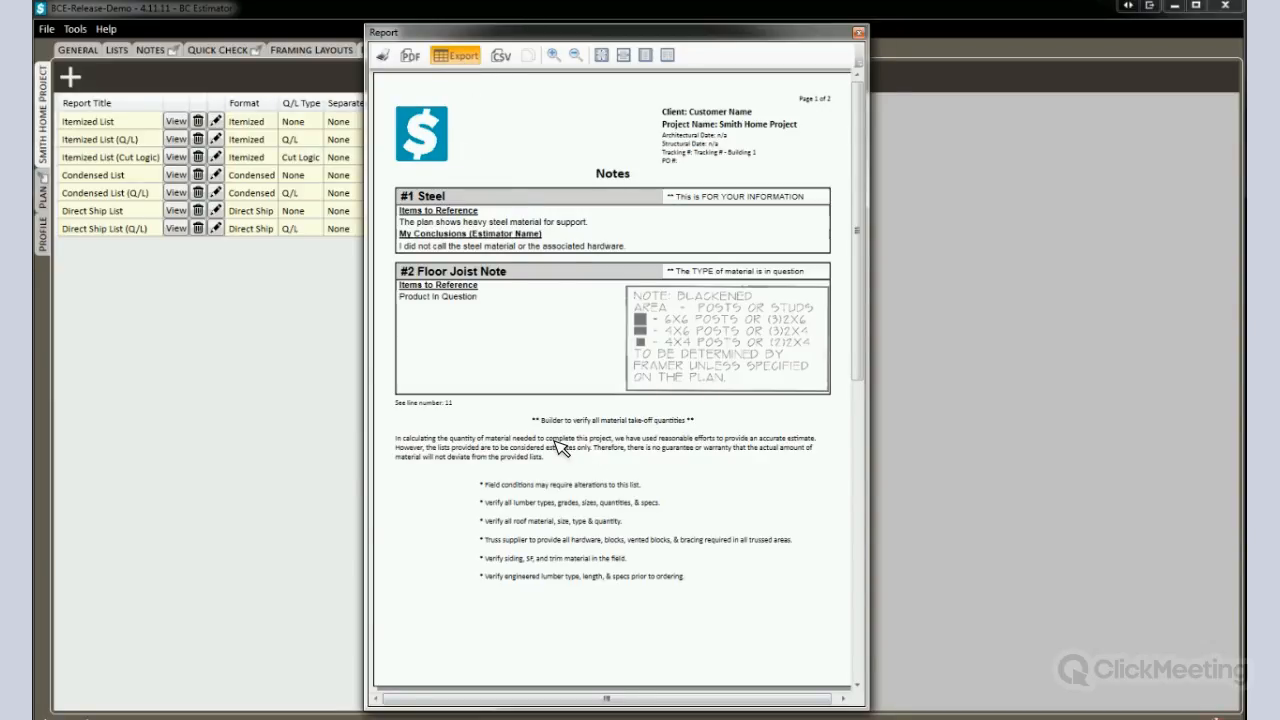
type("Example")
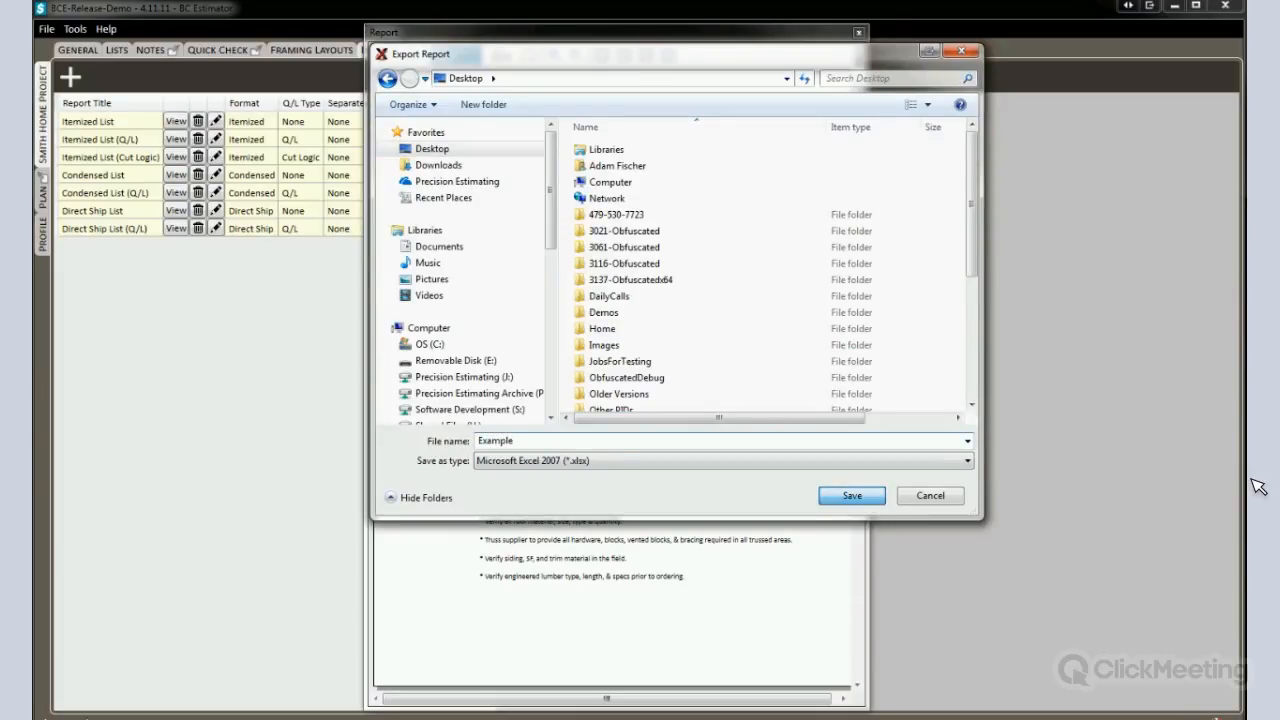
key("Return")
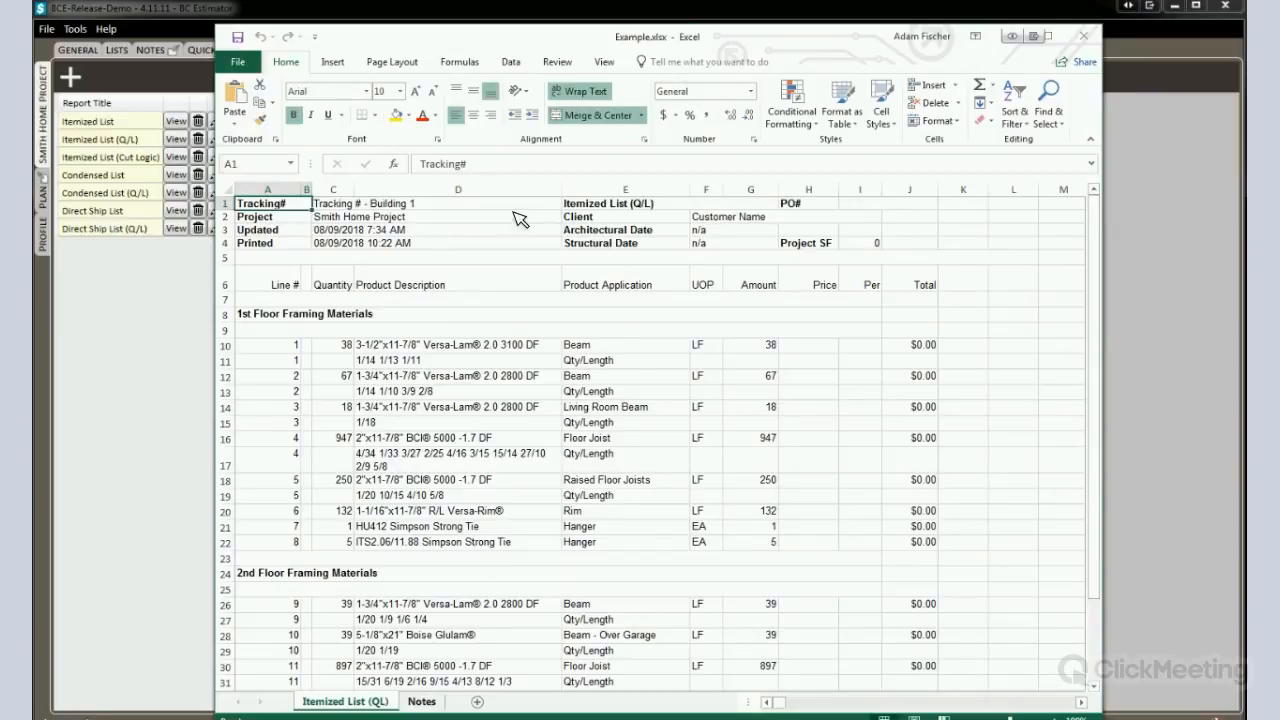
- Examine the Notes sheet of the exported workbook in Excel, and close the workbook and the report
key("ctrl+Page_Down")
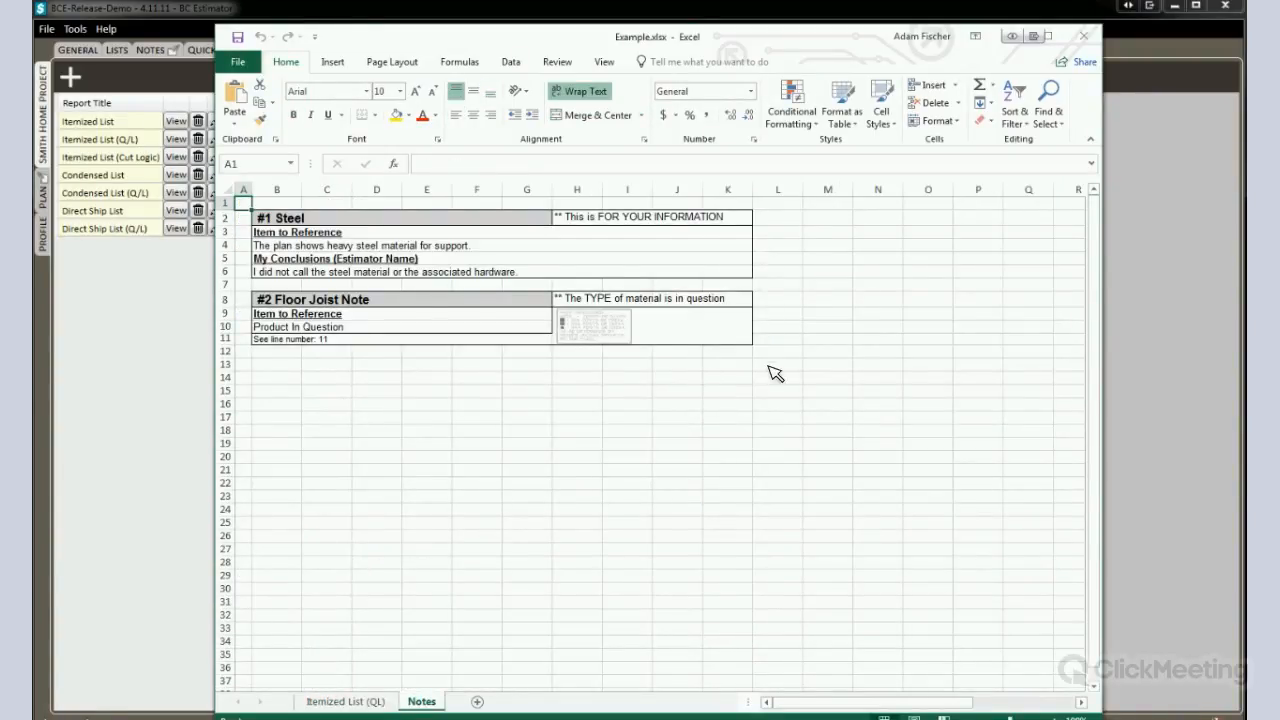
scroll(750, 370, "up", 2, "ctrl")
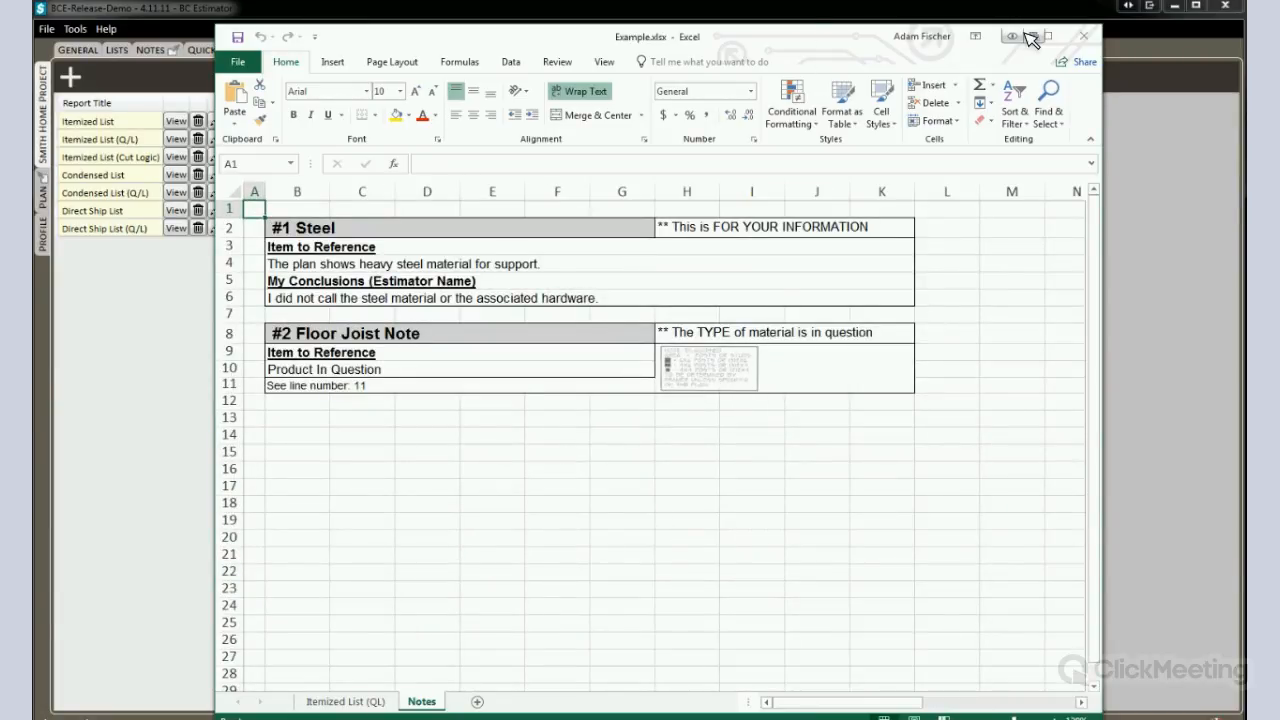
left_click(1090, 42)
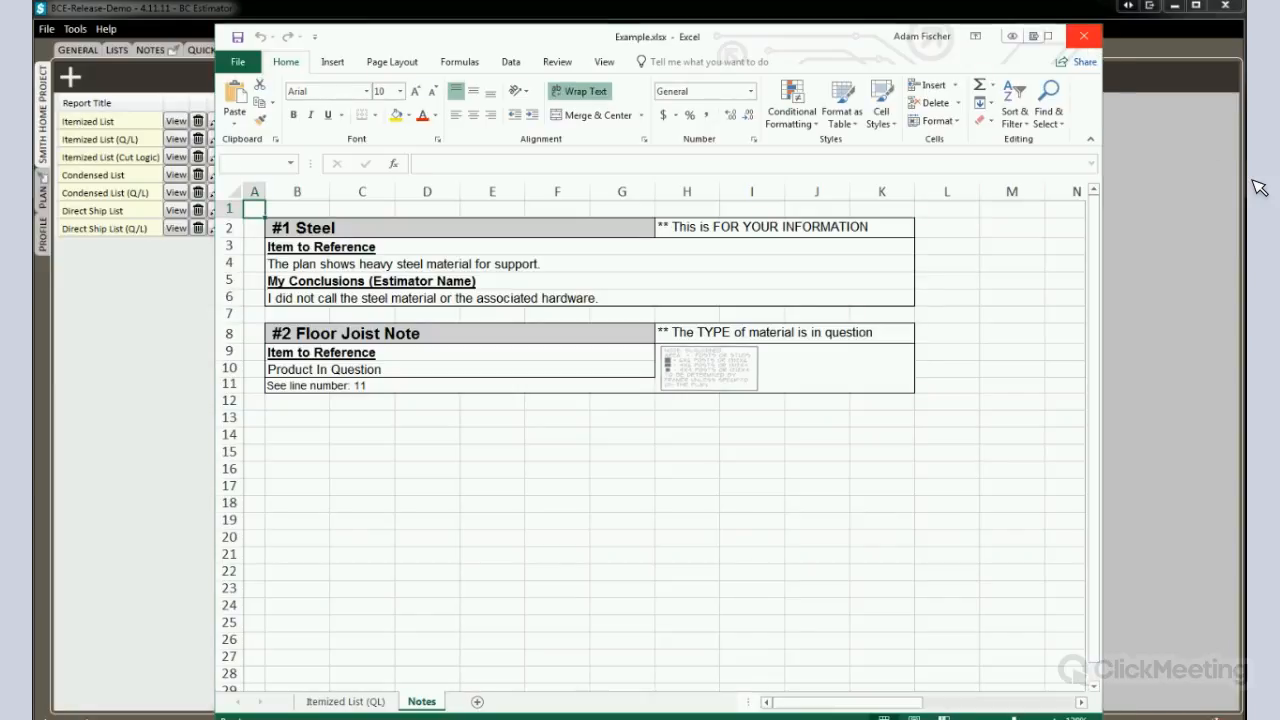
left_click(458, 522)
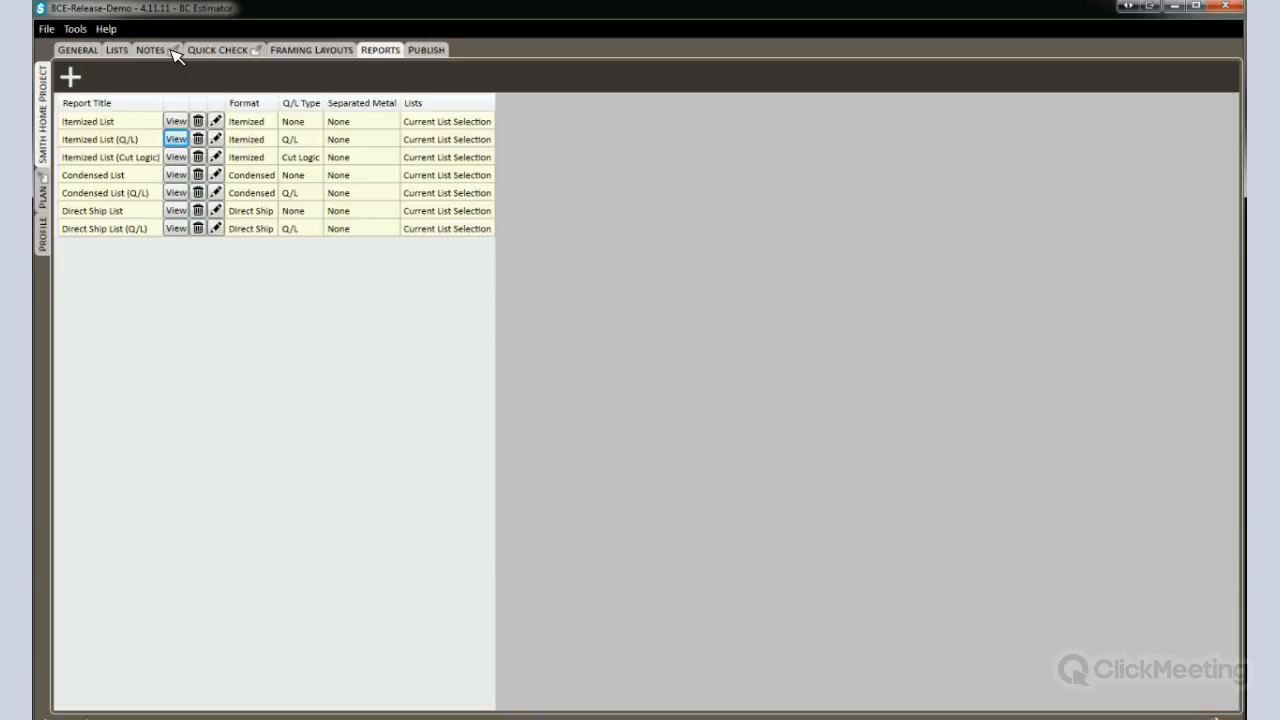
- Set the Scope of Work note to auto attach to framing layouts, and preview the Upper Floor Framing layout
left_click(172, 54)
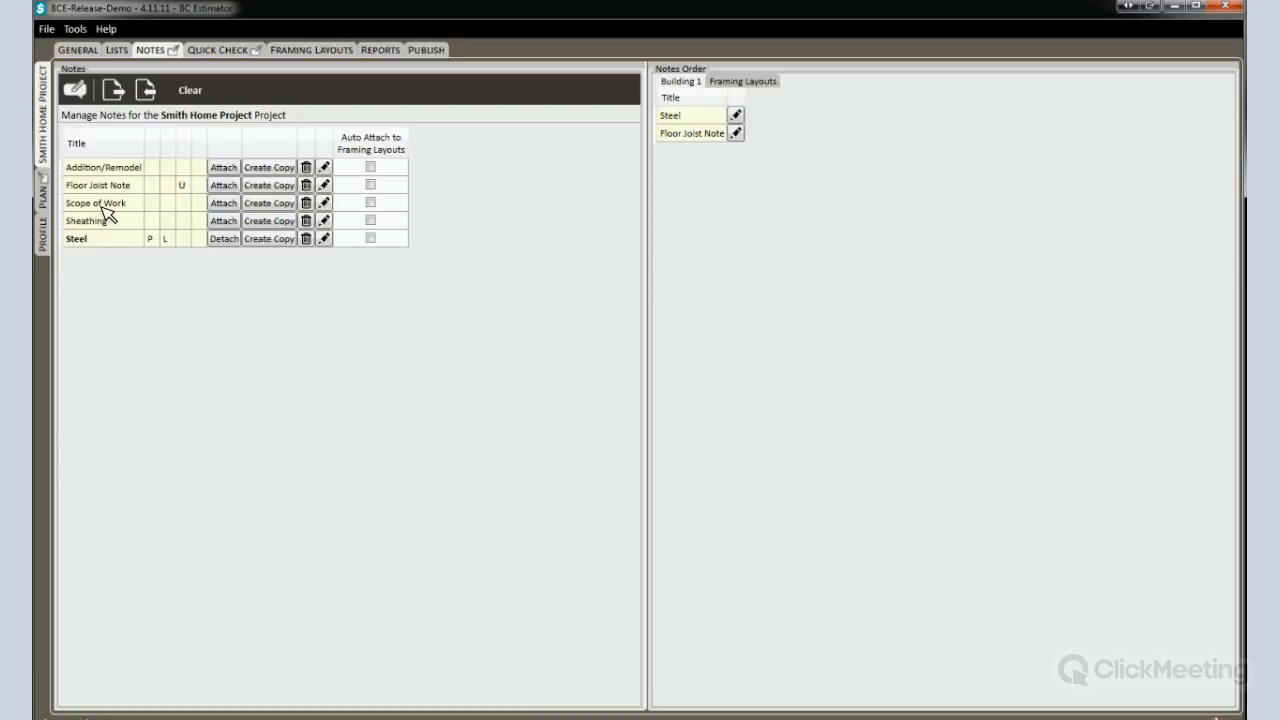
left_click(370, 203)
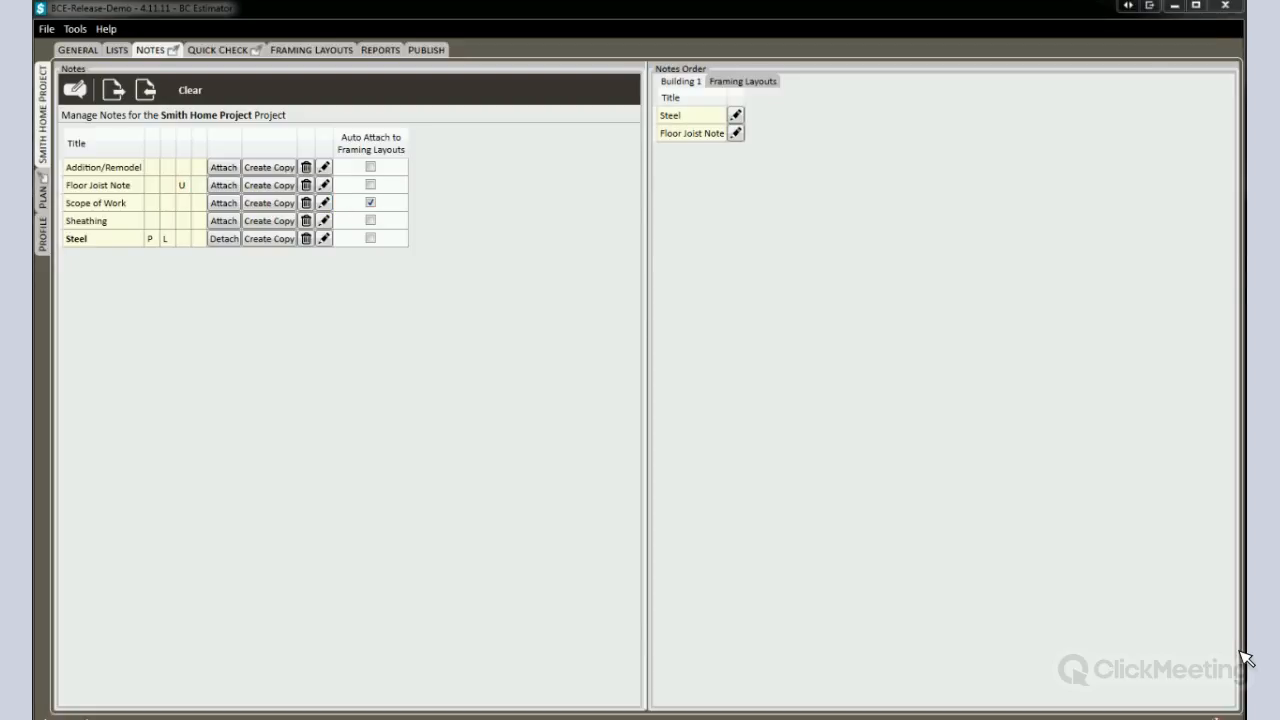
left_click(315, 50)
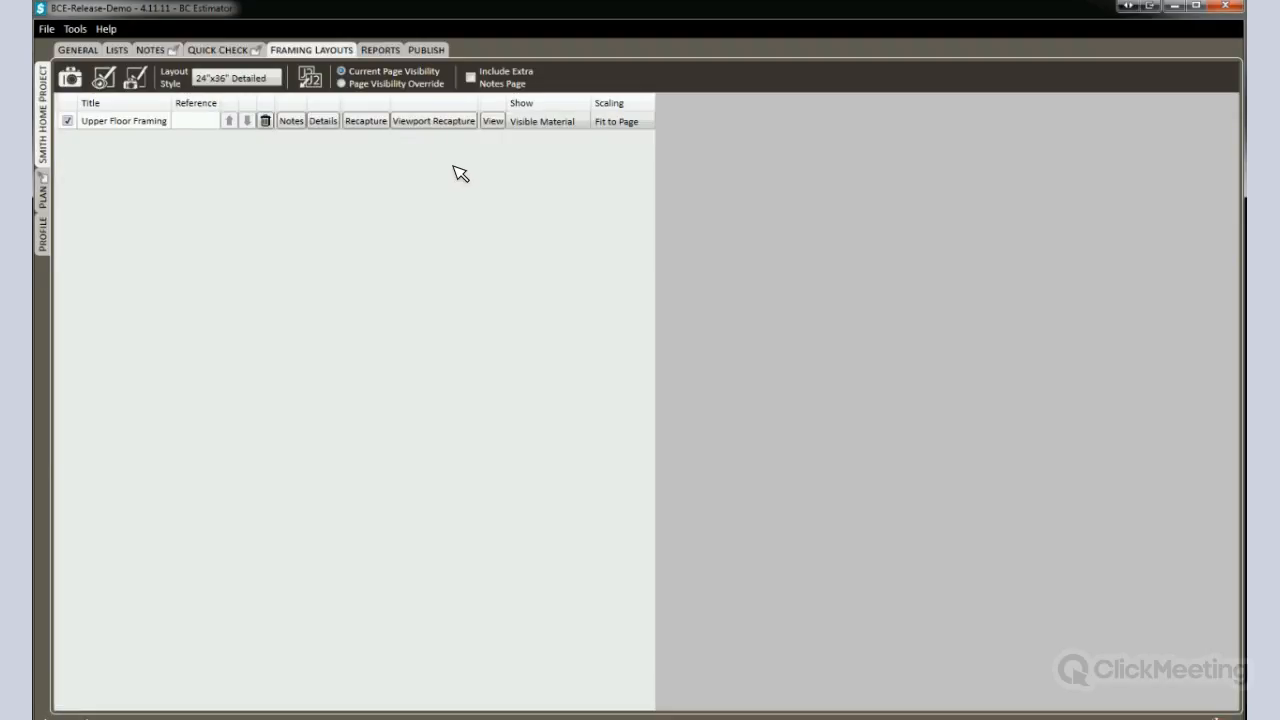
left_click(501, 119)
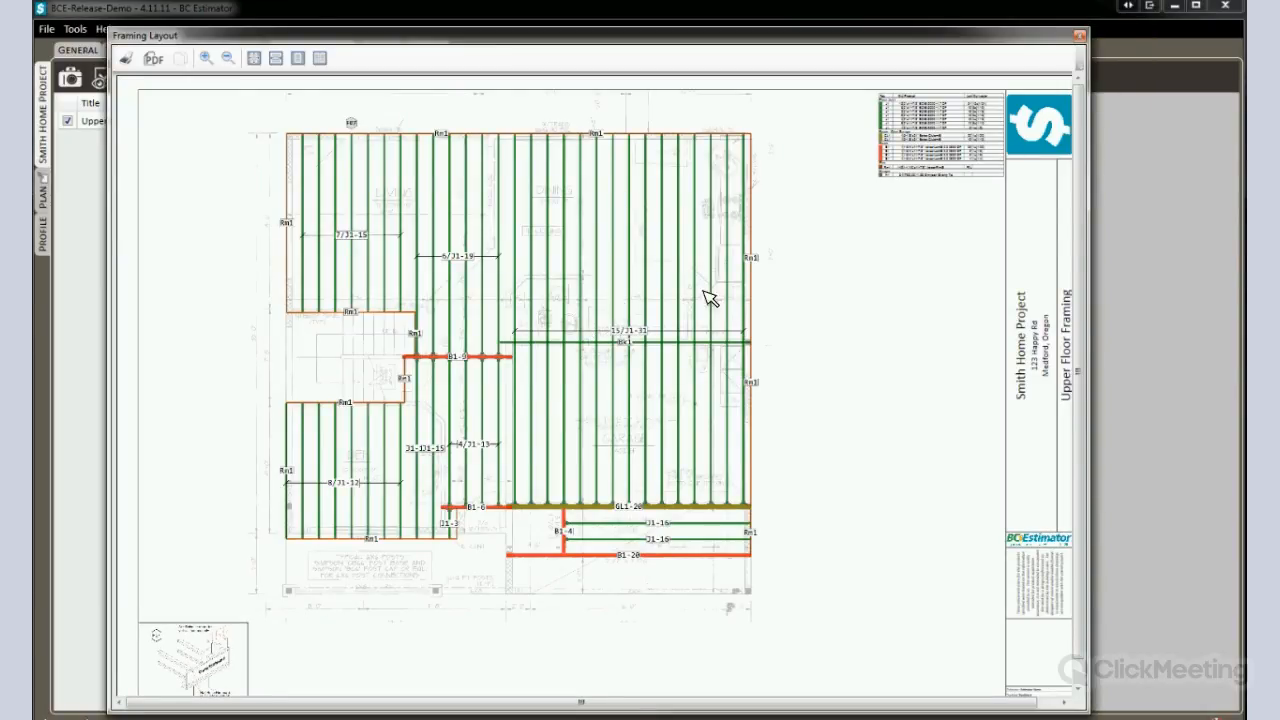
left_click(733, 287)
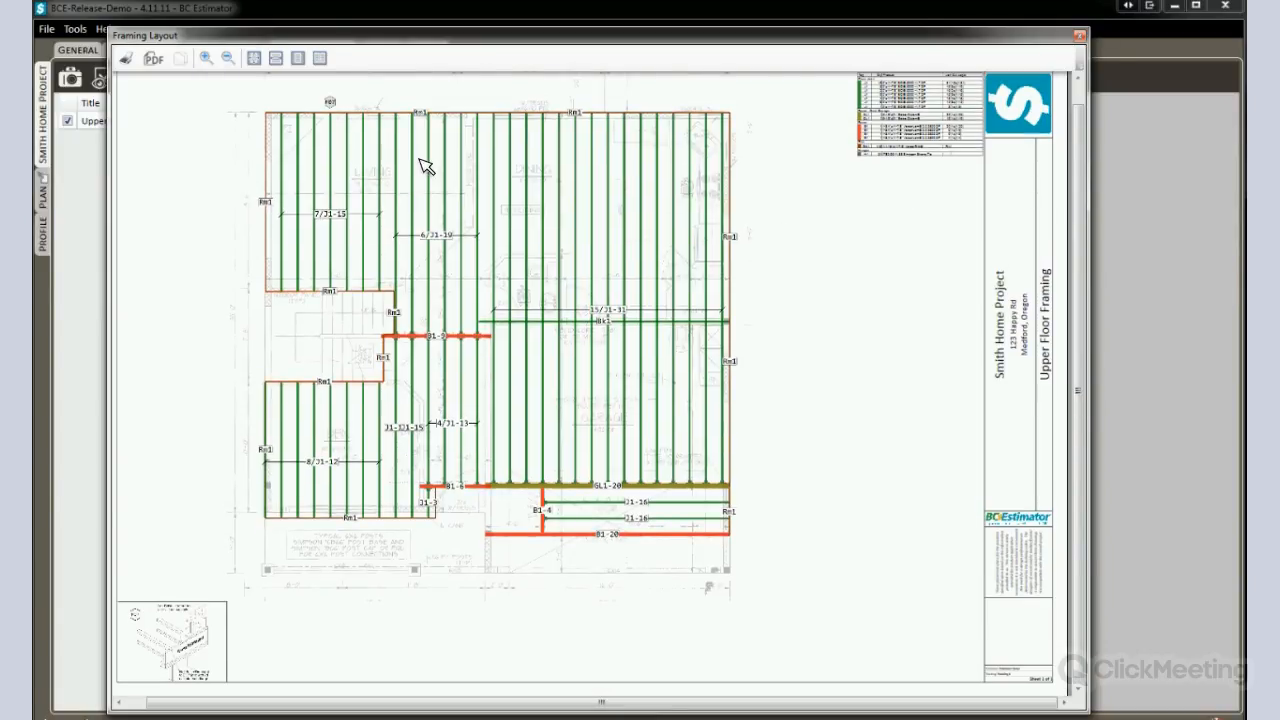
- Examine the framing plan, legend and title block in the Upper Floor Framing layout preview
scroll(440, 225, "up", 1)
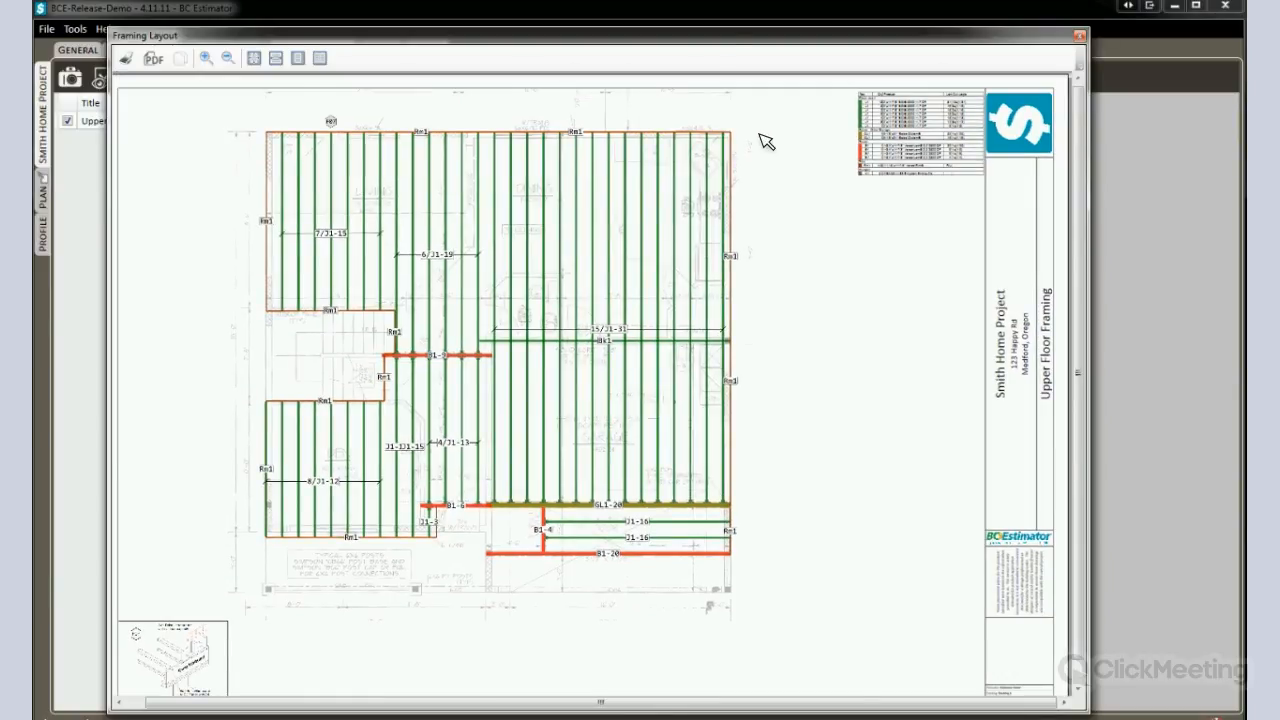
scroll(740, 148, "up", 1)
left_click(755, 168)
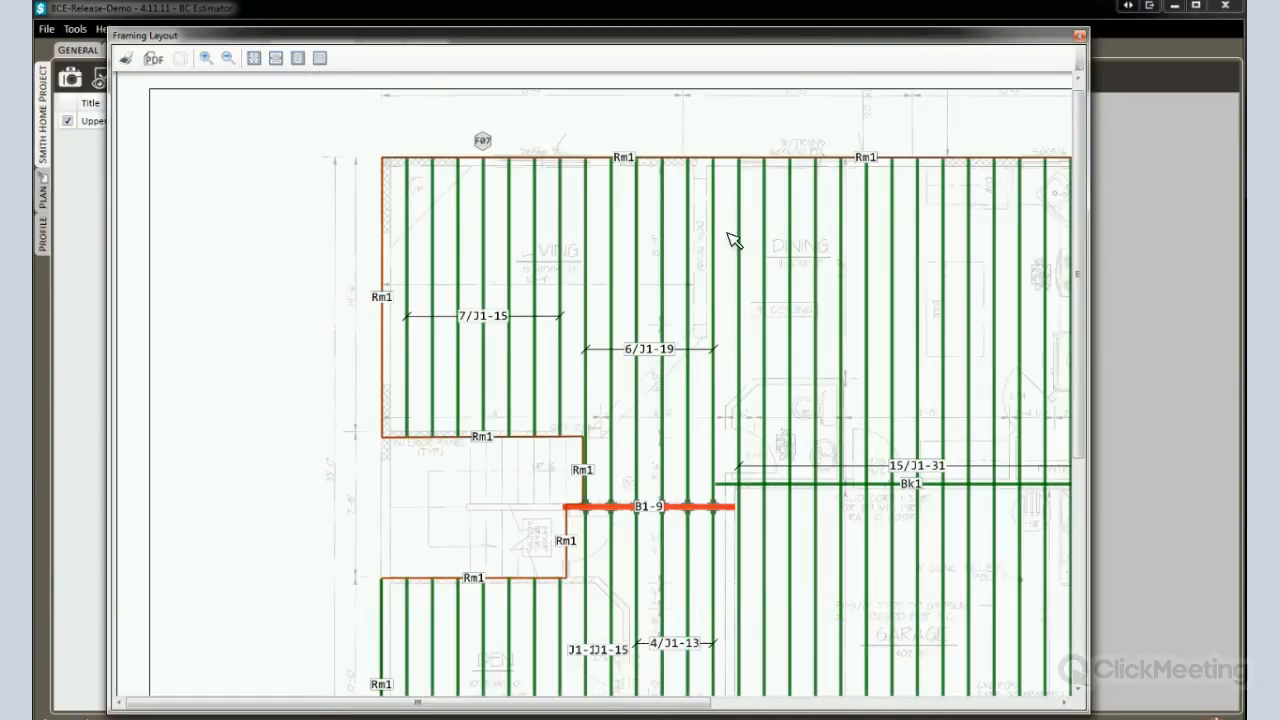
scroll(642, 488, "down", 2)
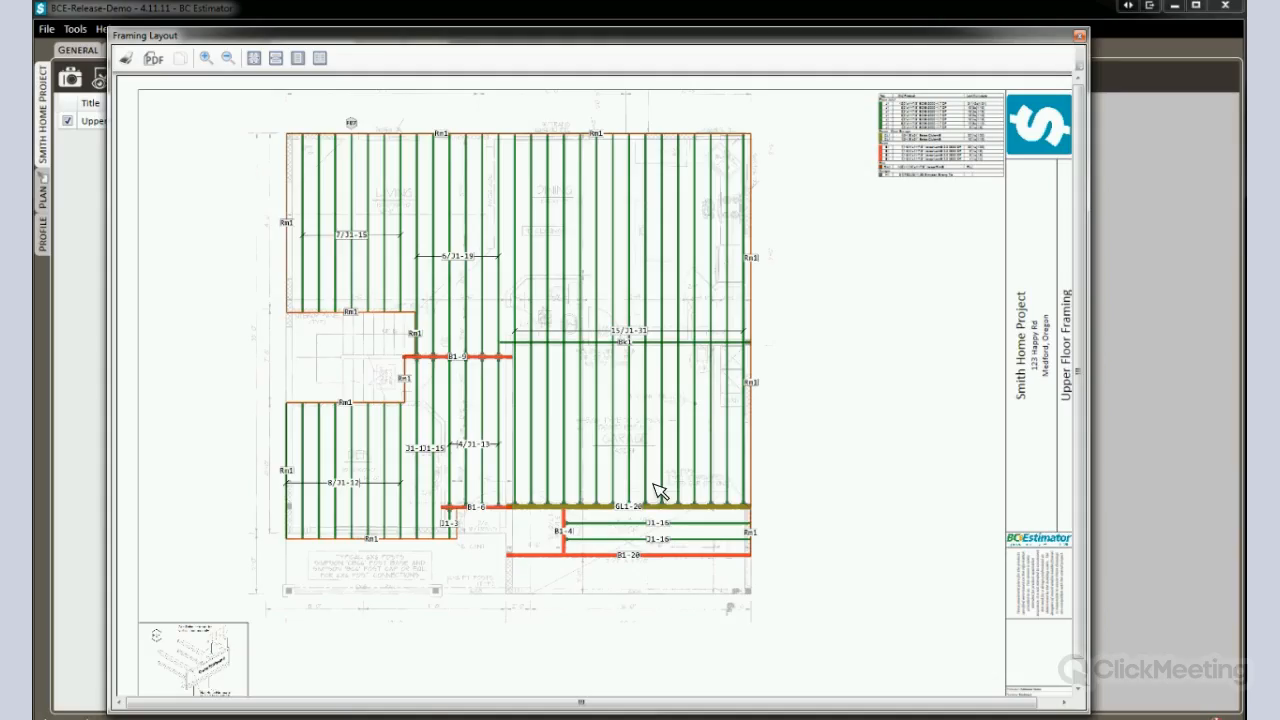
scroll(718, 362, "up", 4)
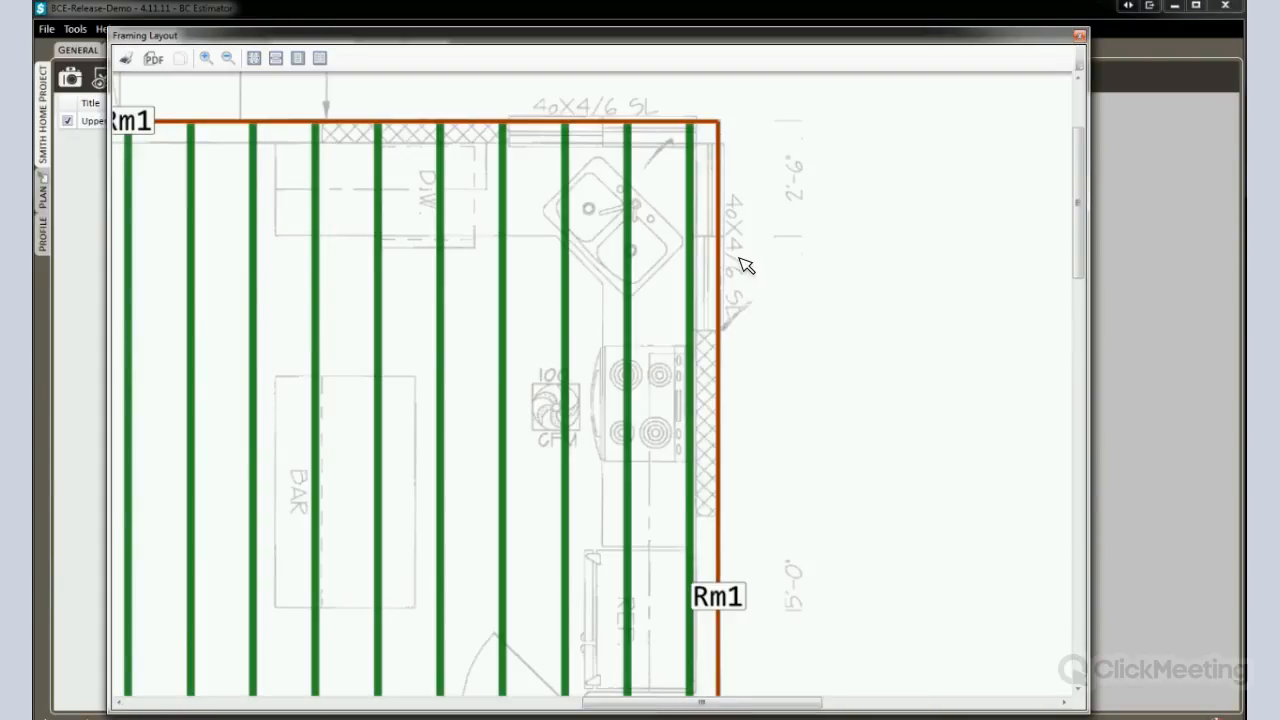
scroll(745, 265, "down", 3)
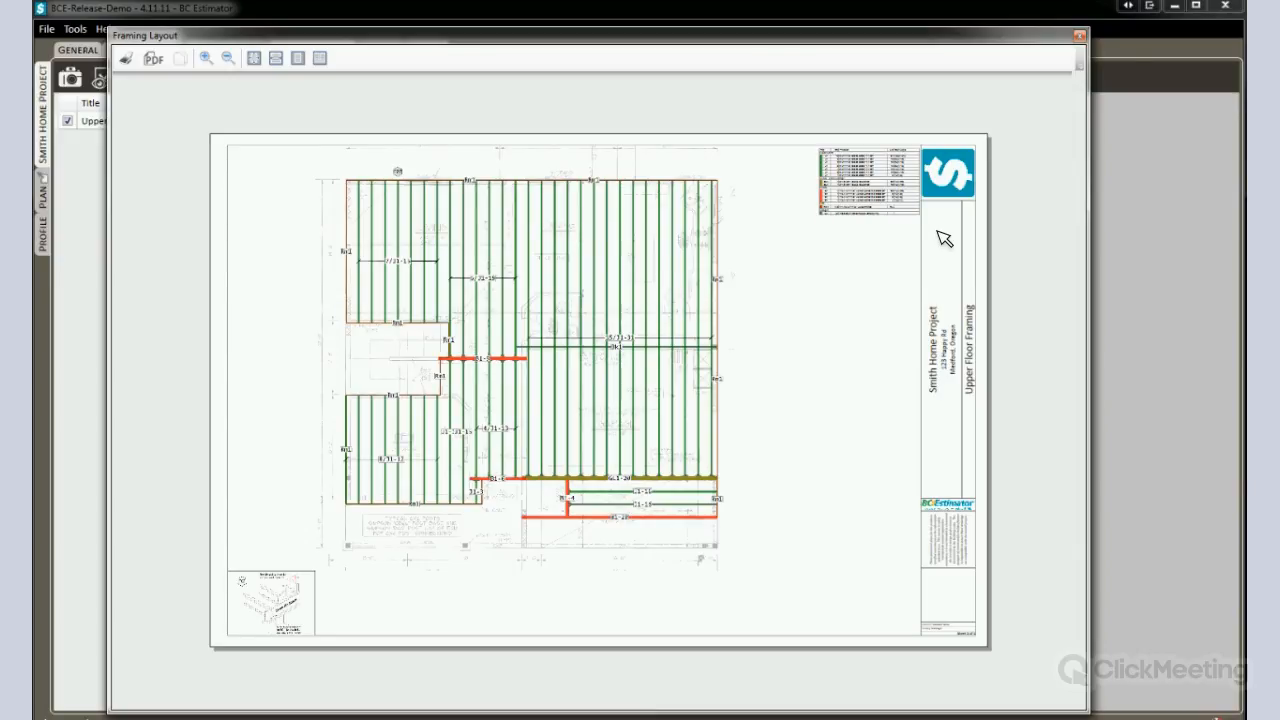
scroll(697, 240, "up", 1)
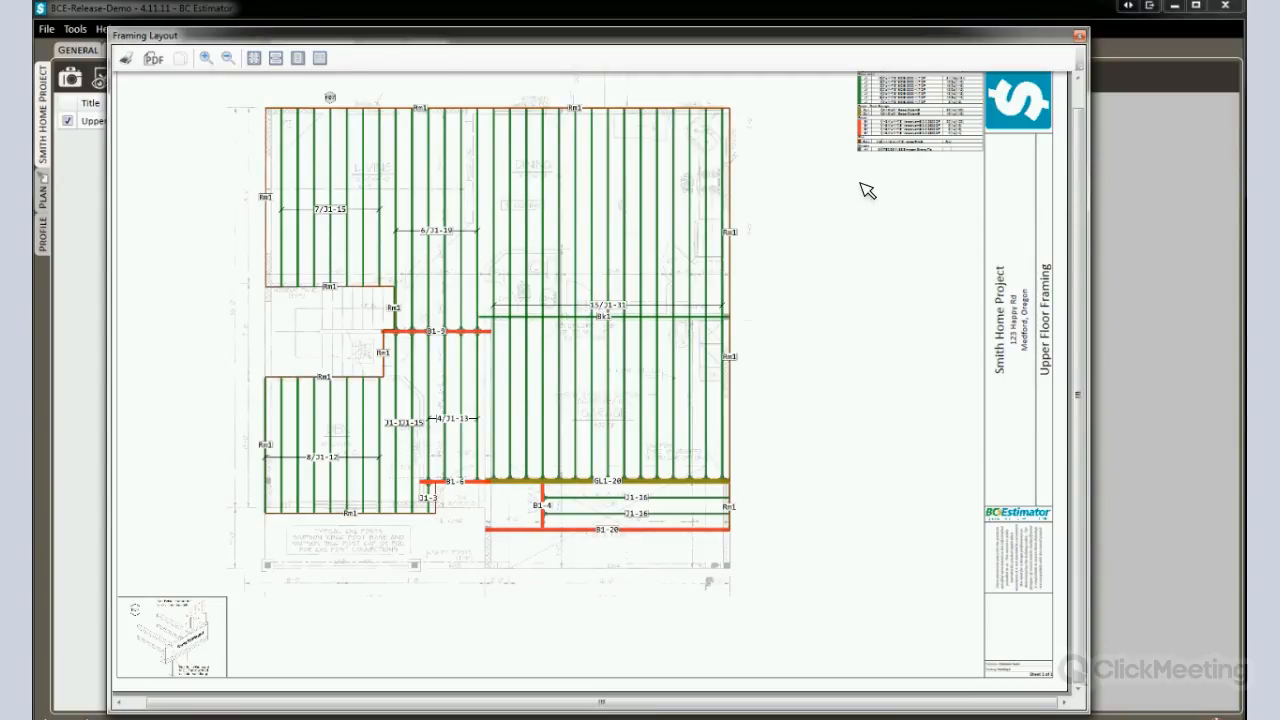
- Reposition the framing image slightly right and down on the Upper Floor Framing sheet, and close the layout preview
right_click(517, 206)
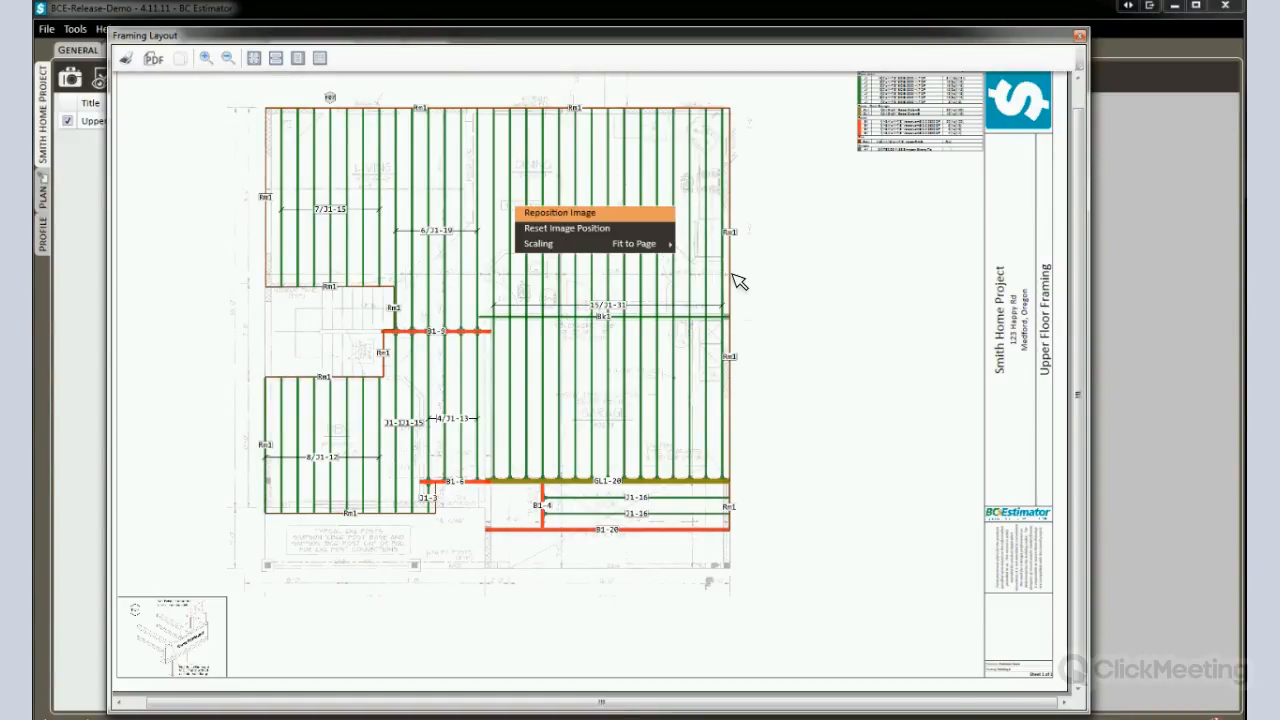
mouse_move(752, 271)
left_mouse_down()
mouse_move(568, 307)
mouse_move(546, 330)
left_mouse_up()
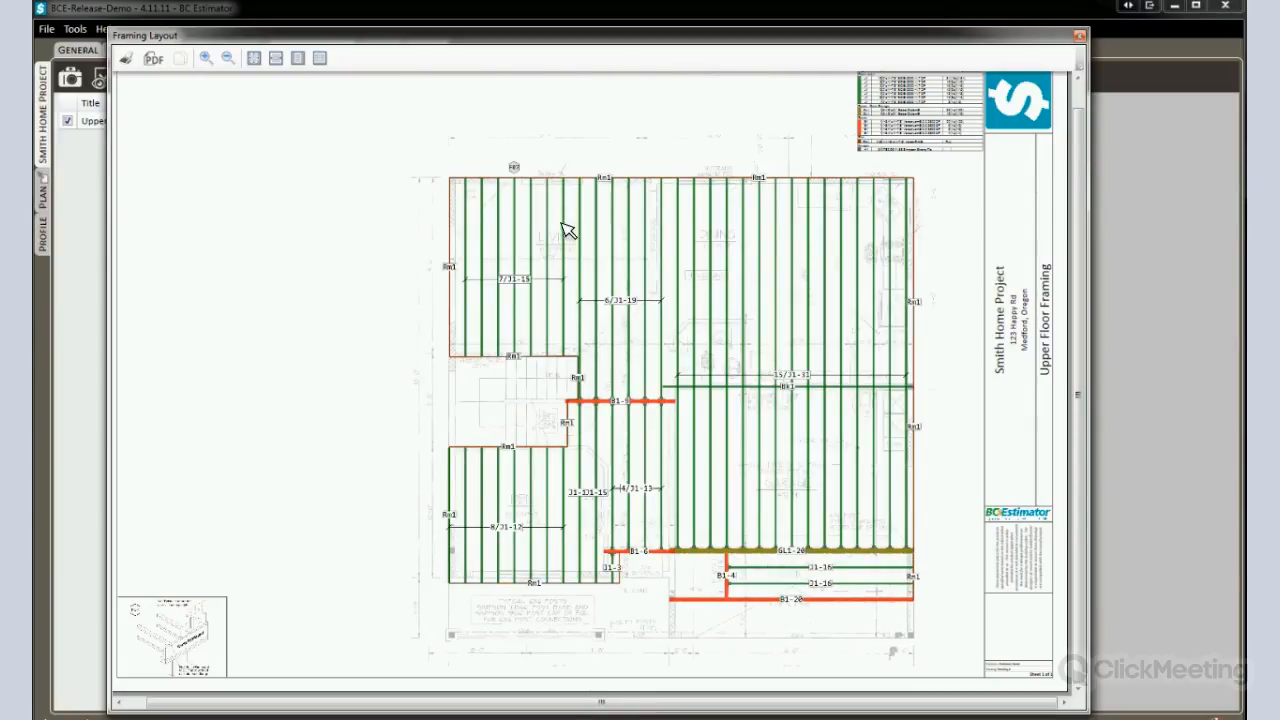
mouse_move(561, 223)
left_mouse_down()
mouse_move(550, 271)
mouse_move(635, 237)
mouse_move(550, 259)
mouse_move(614, 255)
mouse_move(566, 229)
mouse_move(554, 238)
left_mouse_up()
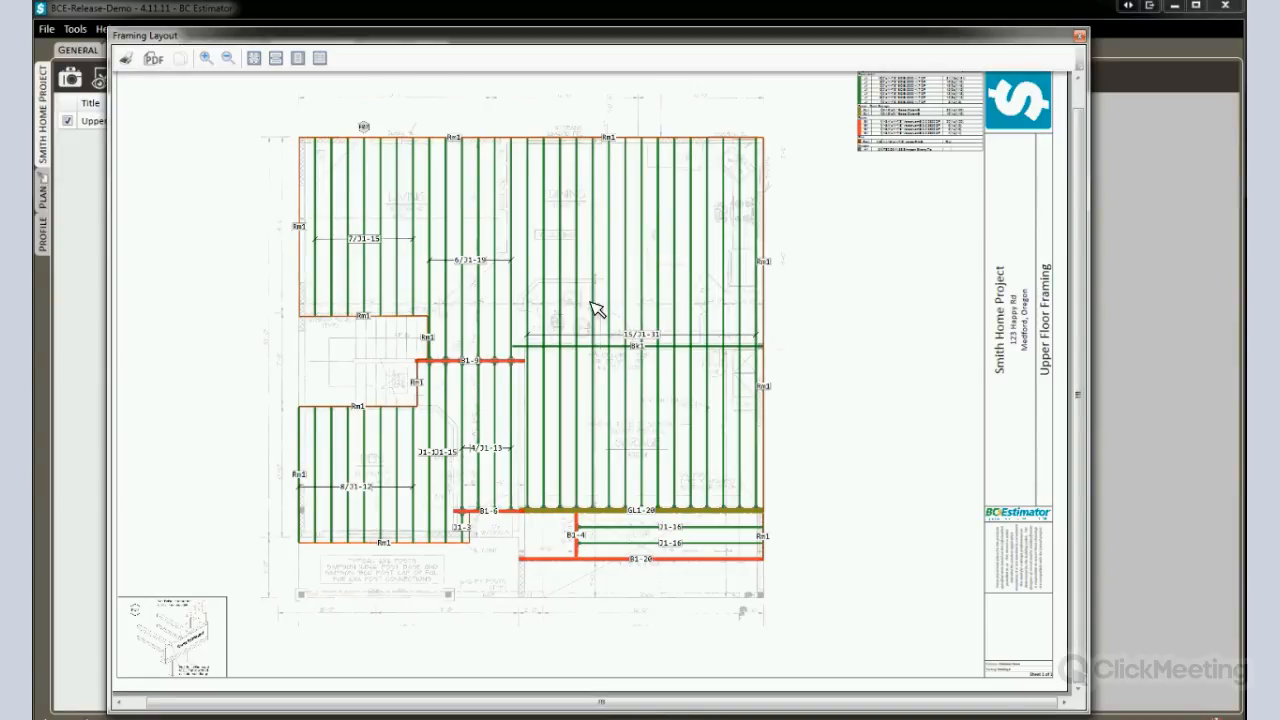
left_click(1081, 38)
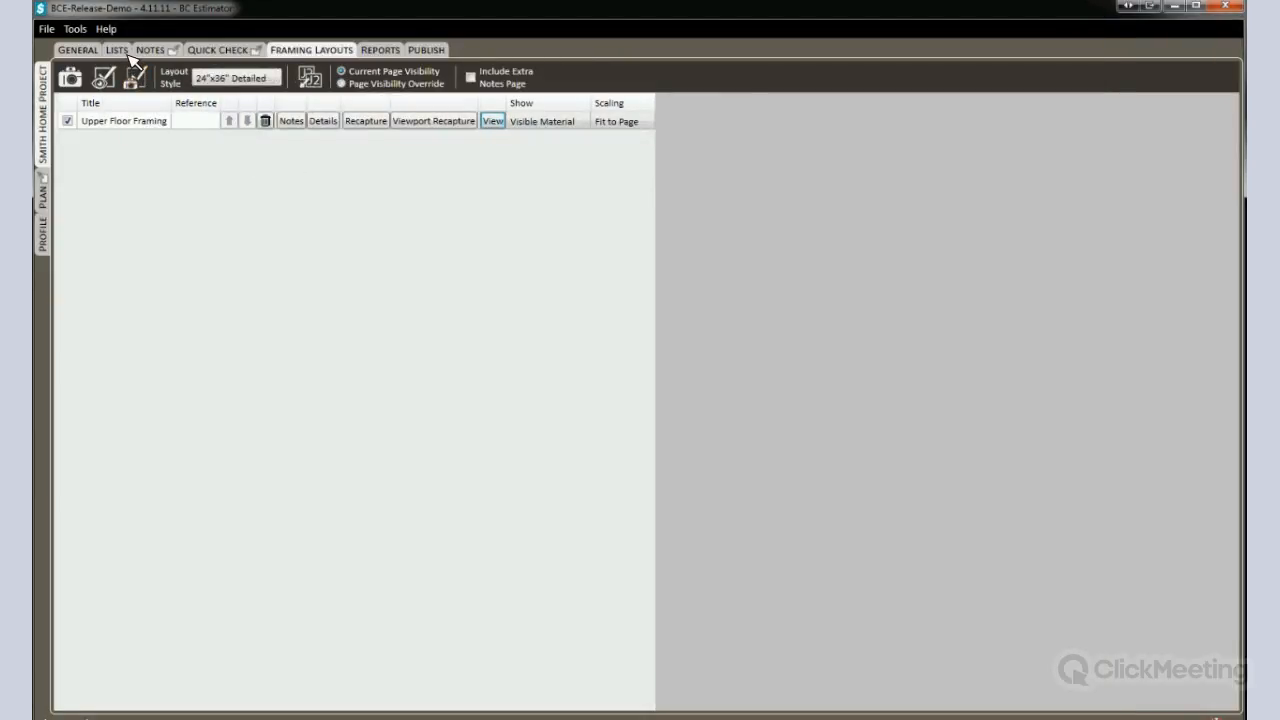
- Edit the product of the last hanger under 1st Floor Framing, keeping LGU3.25-SDS with the custom option not specified
left_click(117, 49)
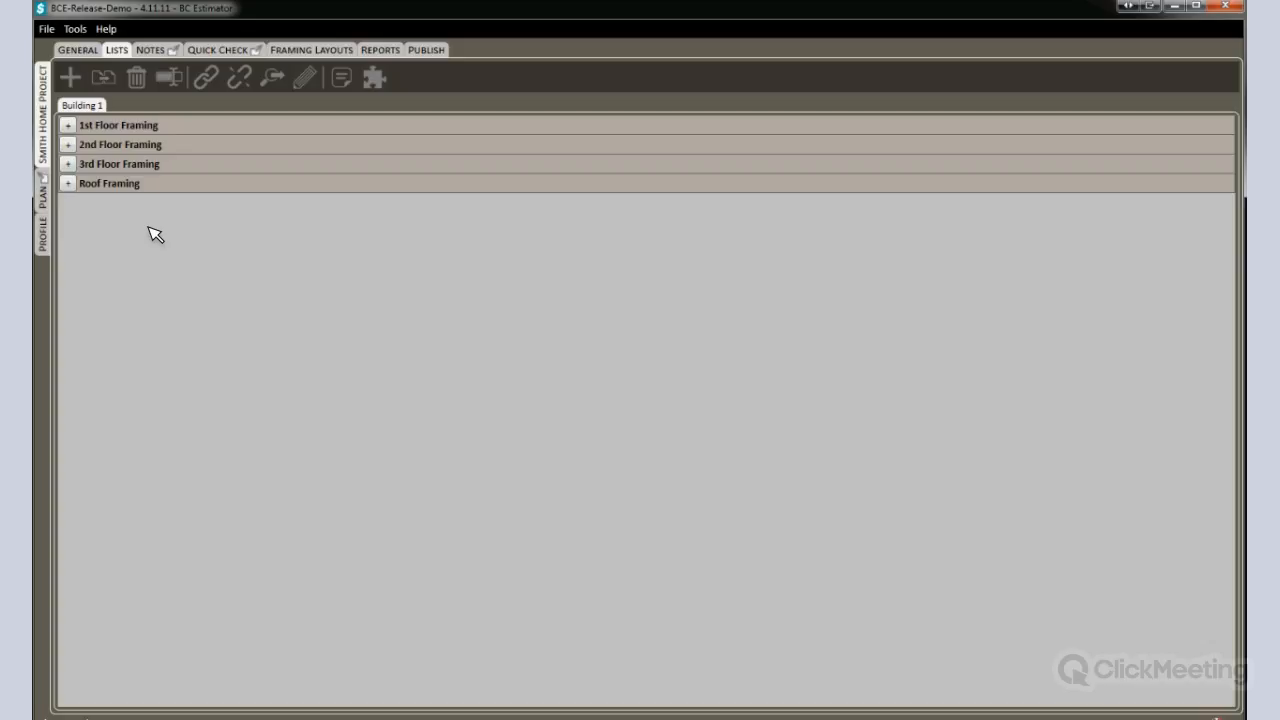
left_click(72, 128)
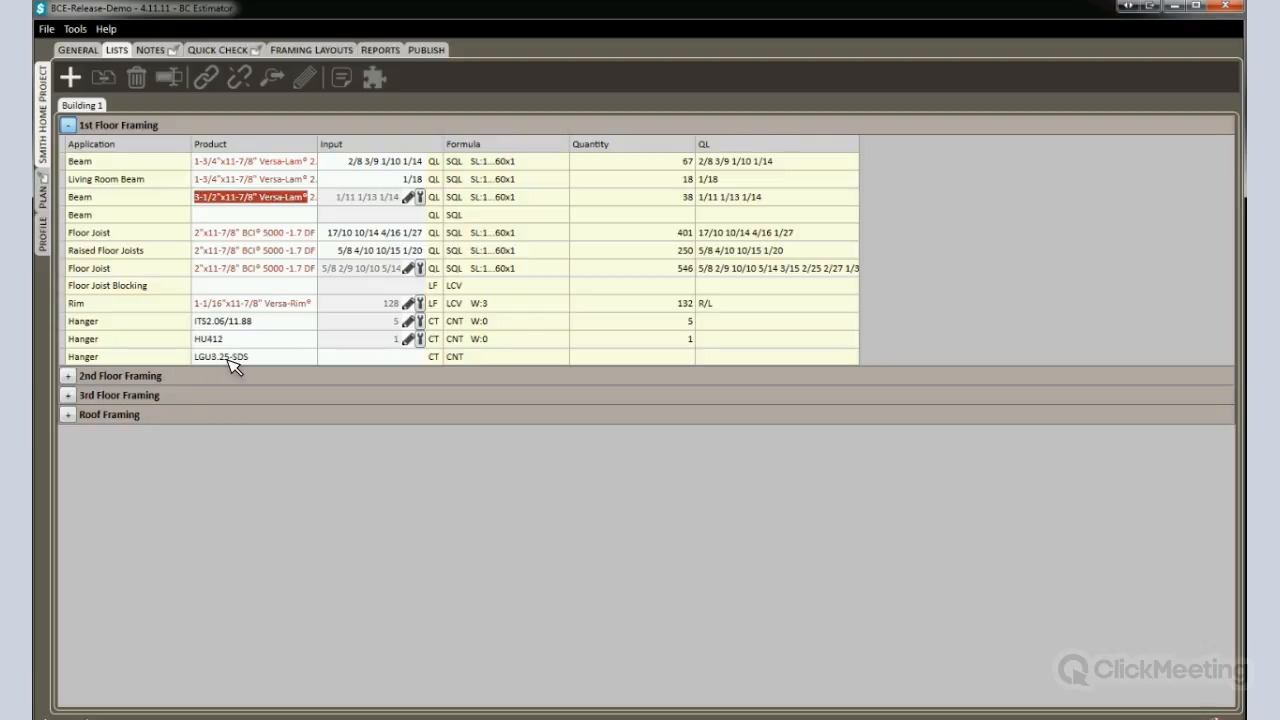
left_click(232, 365)
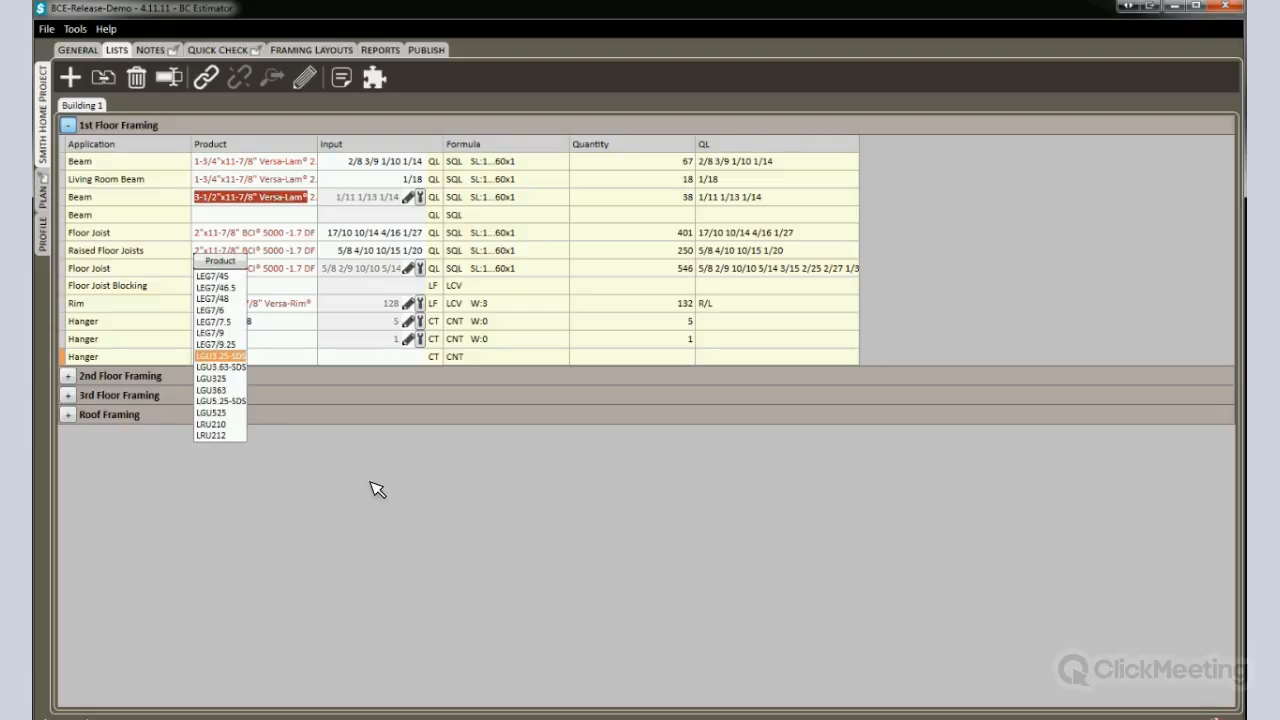
key("Return")
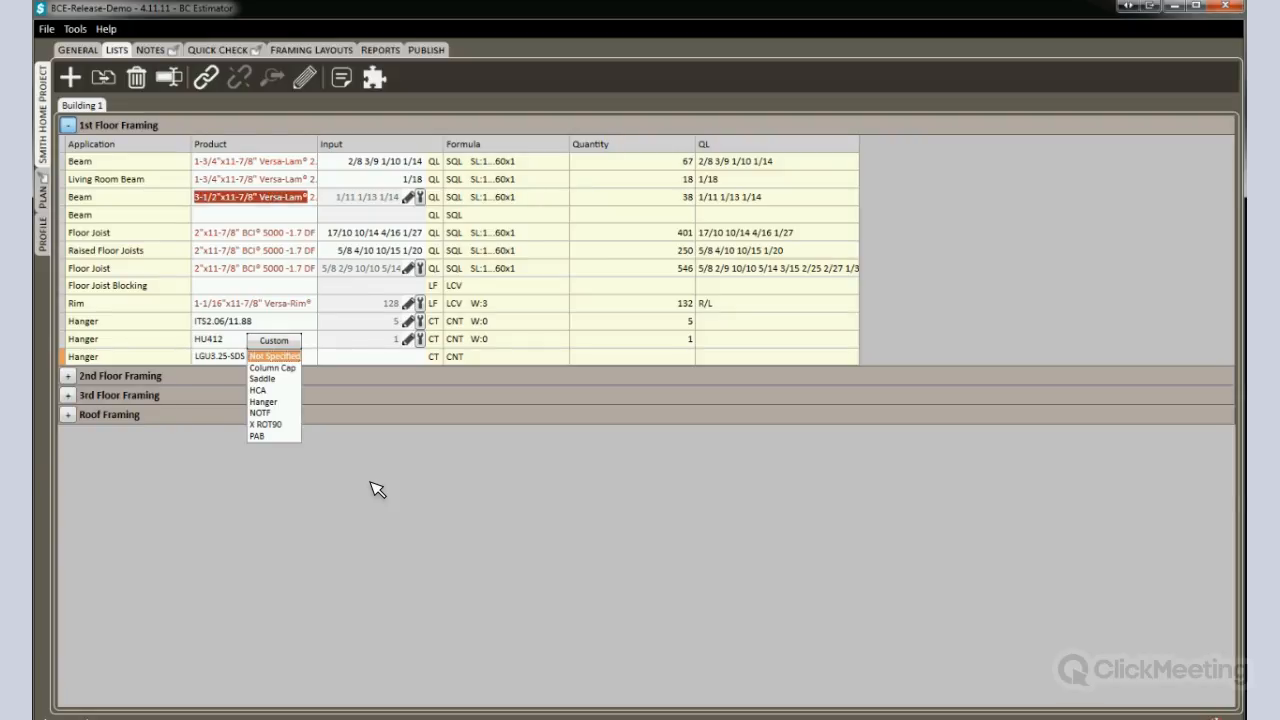
key("Return")
key("Return")
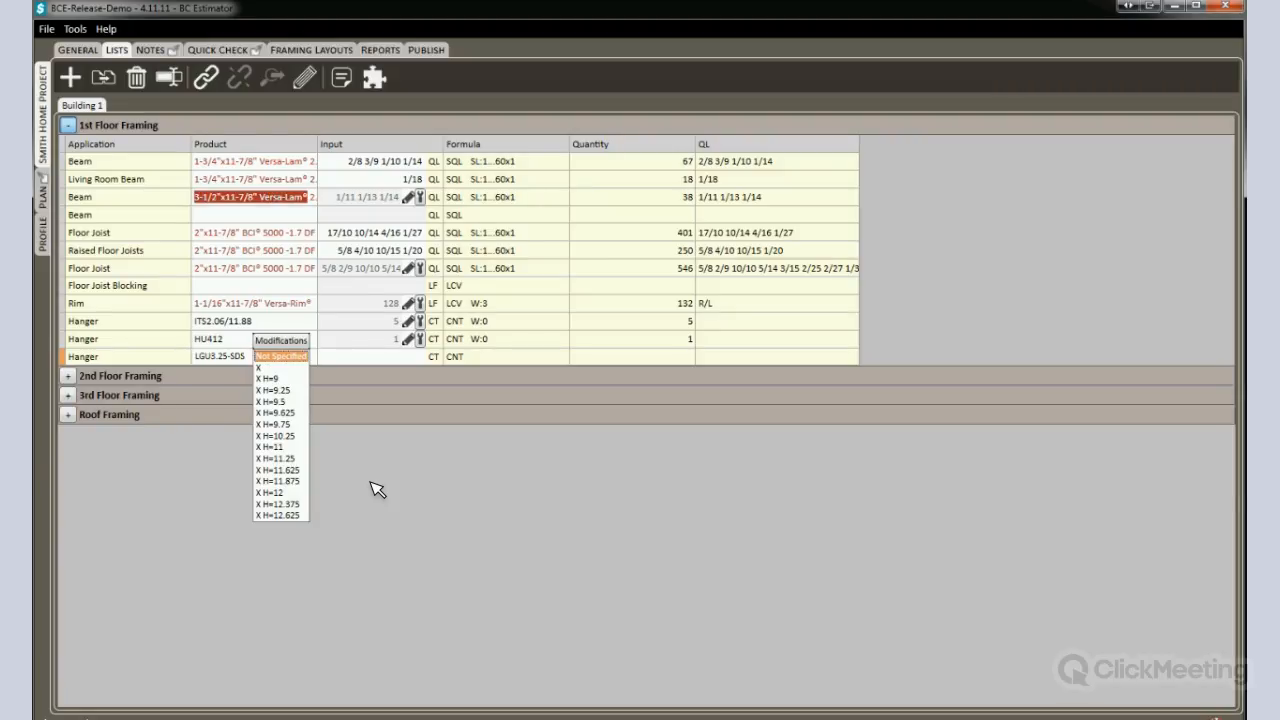
- Set the modification of the LGU3.25-SDS hanger to X H=12
key("Down")
key("Down")
key("Down")
key("Down")
key("Down")
key("Down")
key("Down")
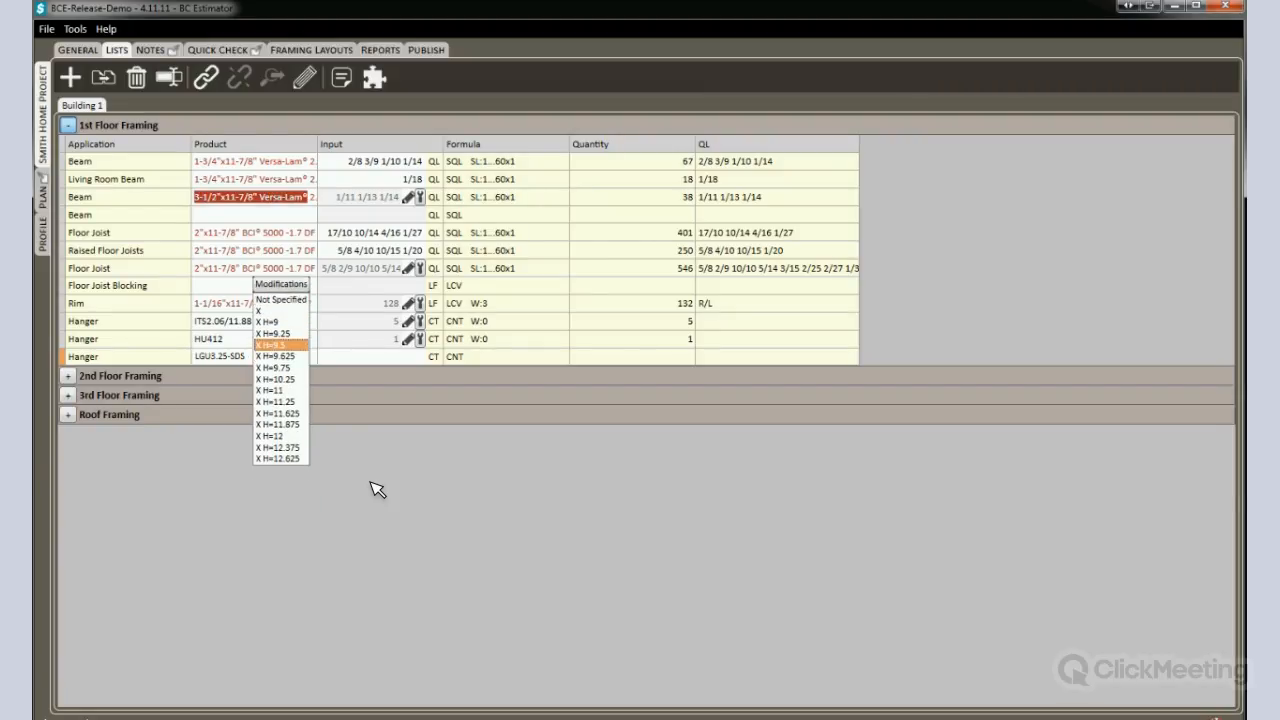
key("Down")
key("Down")
key("Down")
key("Down")
key("Down")
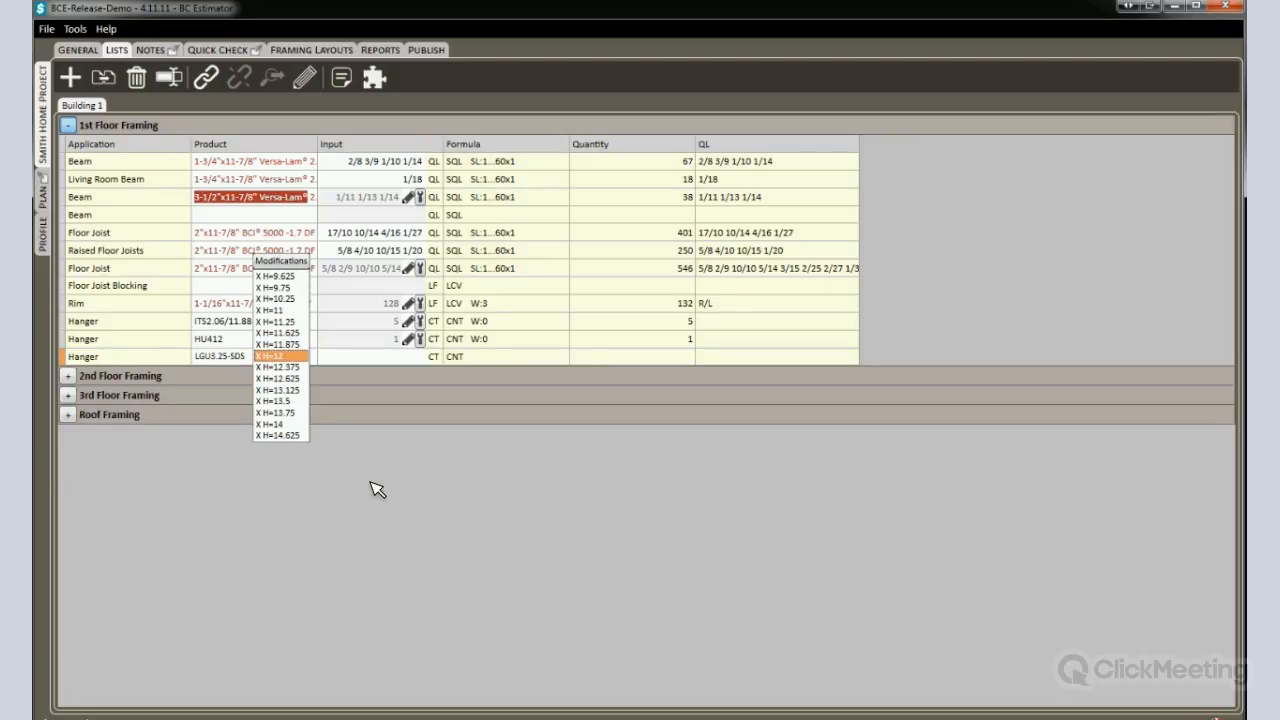
key("Return")
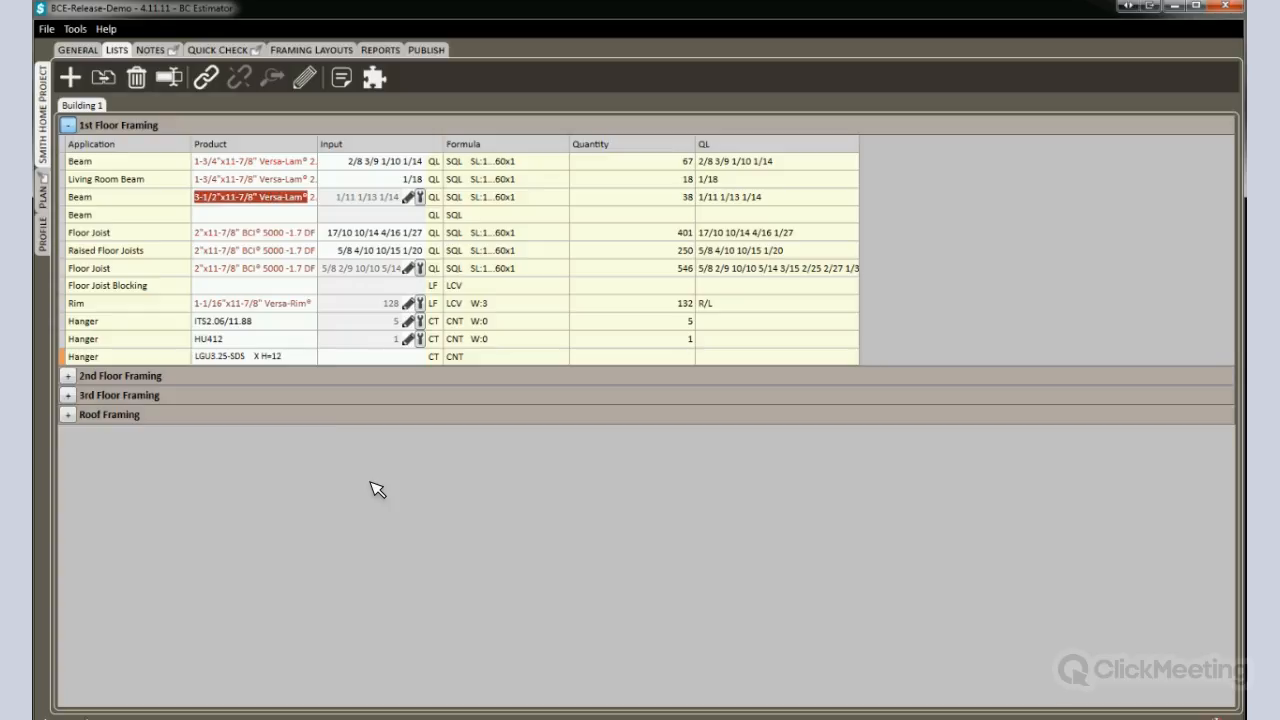
- Set the seat slope of the LGU3.25-SDS hanger to SLU45
key("Down")
key("Down")
key("Down")
key("Down")
key("Down")
key("Down")
key("Down")
type("45")
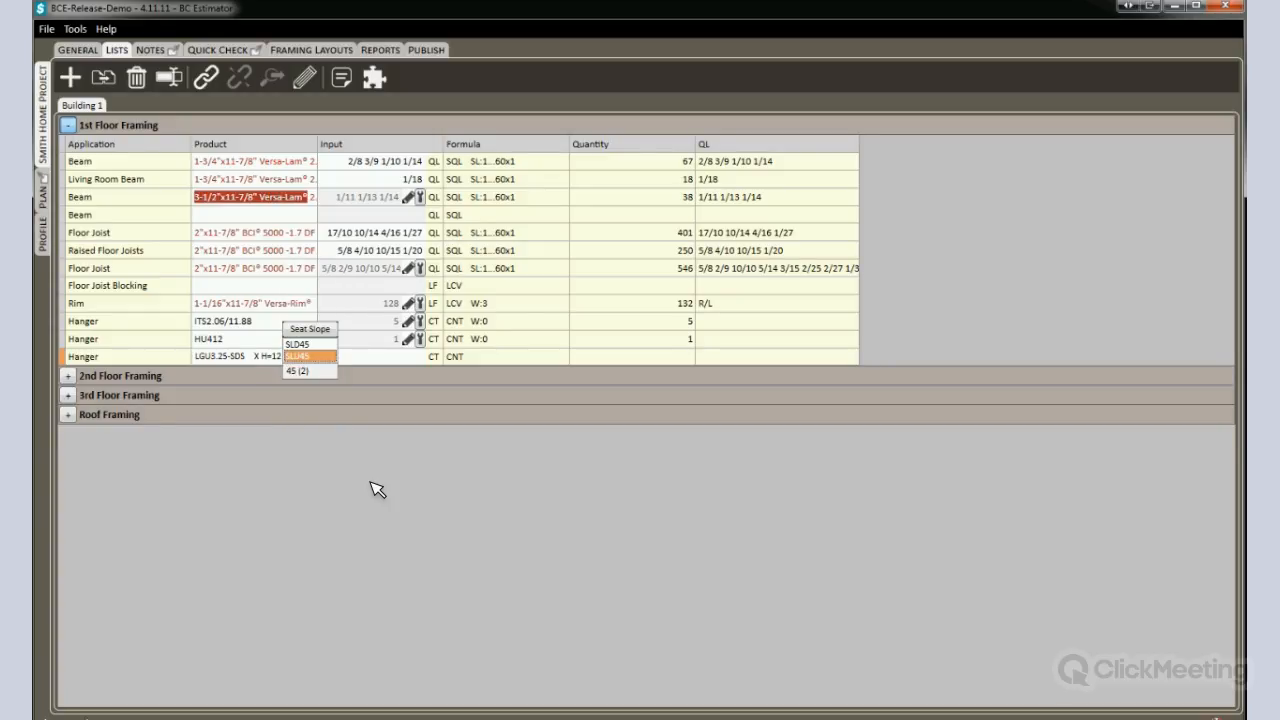
key("Return")
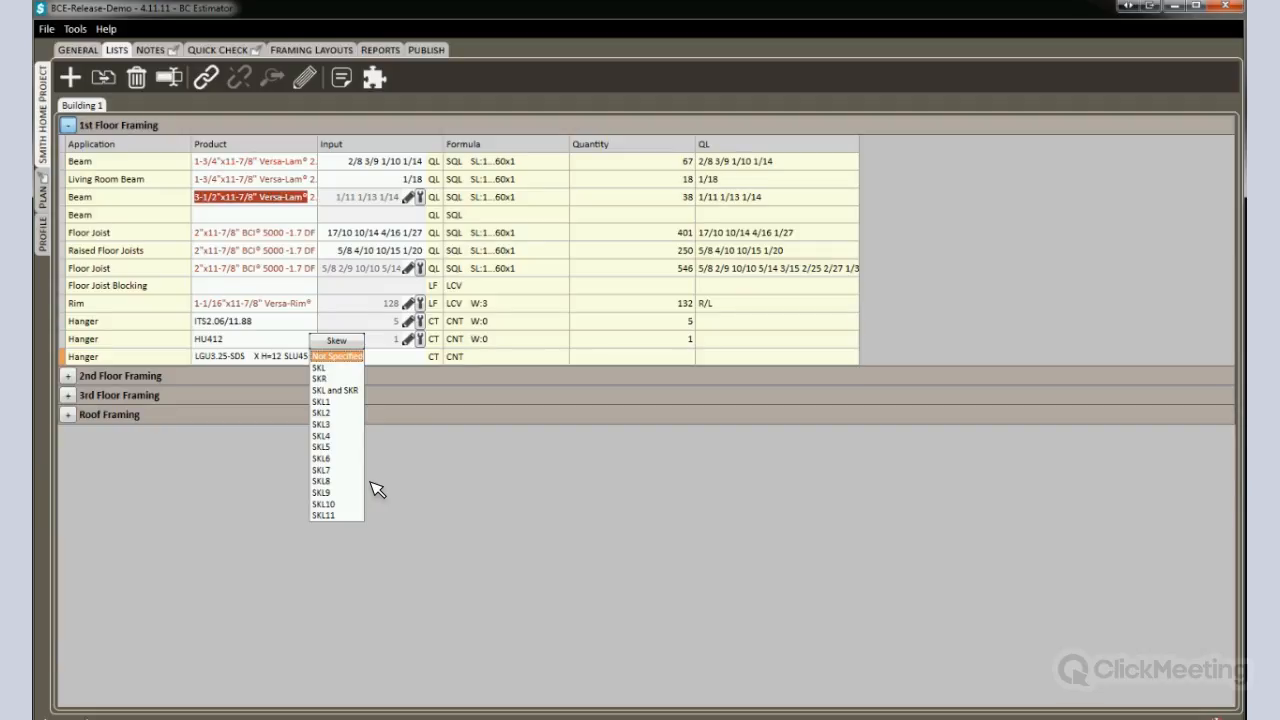
- Set the hanger's skew to SKL36 and leave its top flange option not specified to complete the product
type("6")
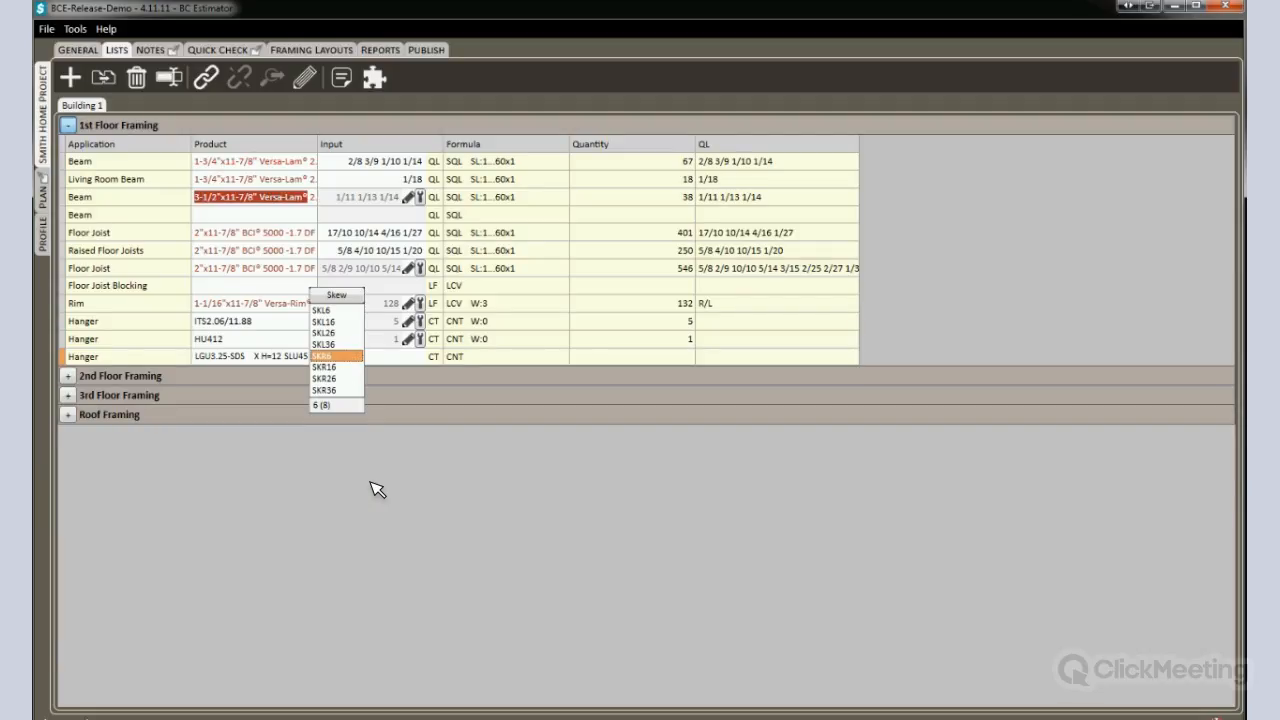
key("Down")
key("Down")
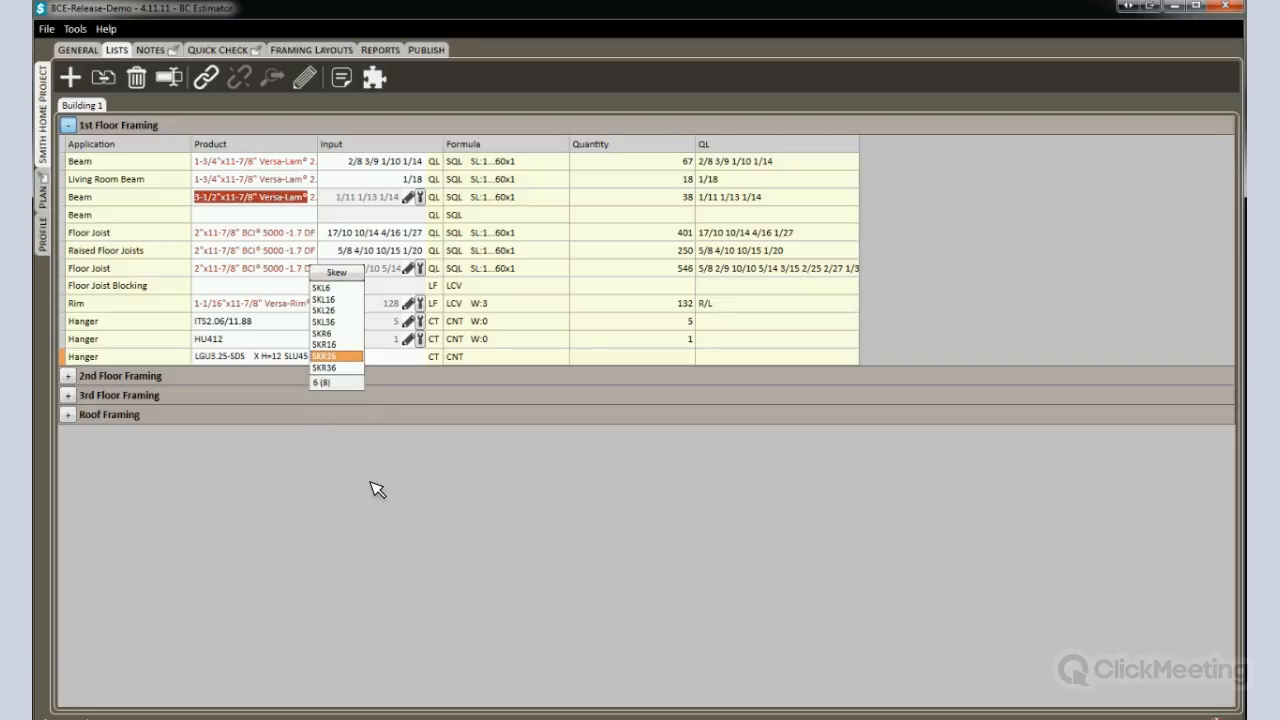
key("Down")
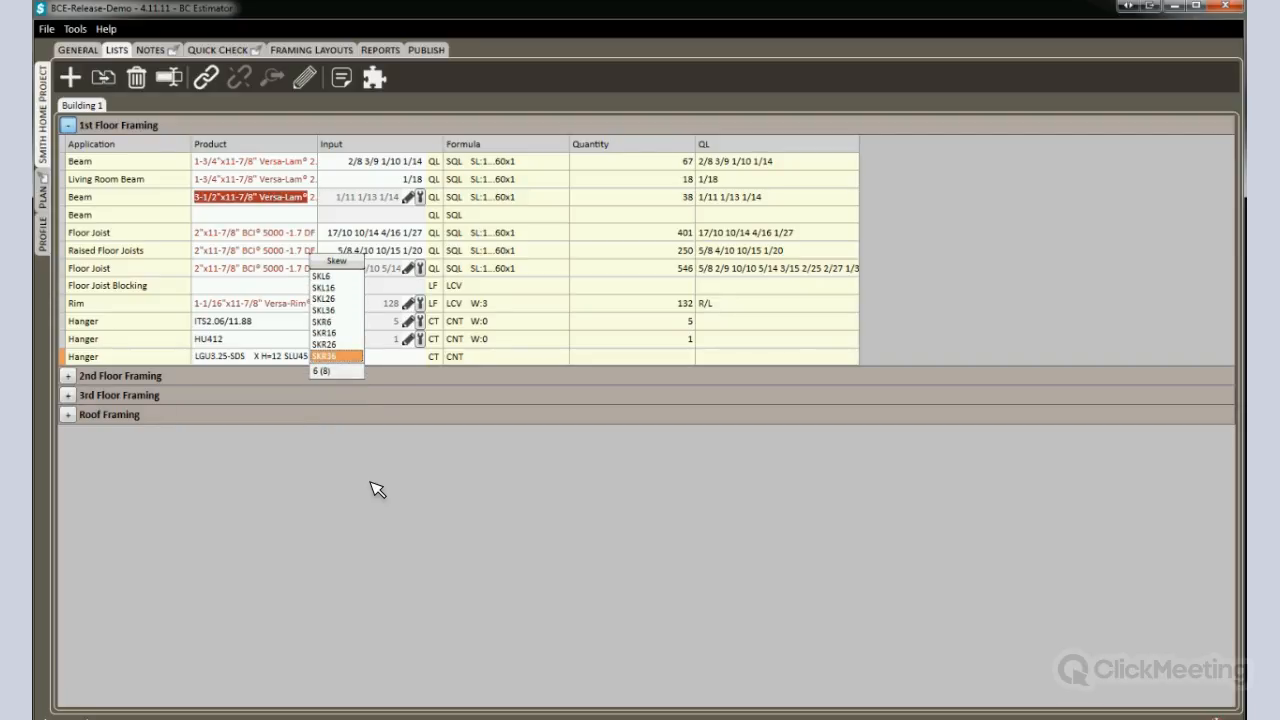
key("Up")
key("Up")
key("Up")
key("Up")
key("Return")
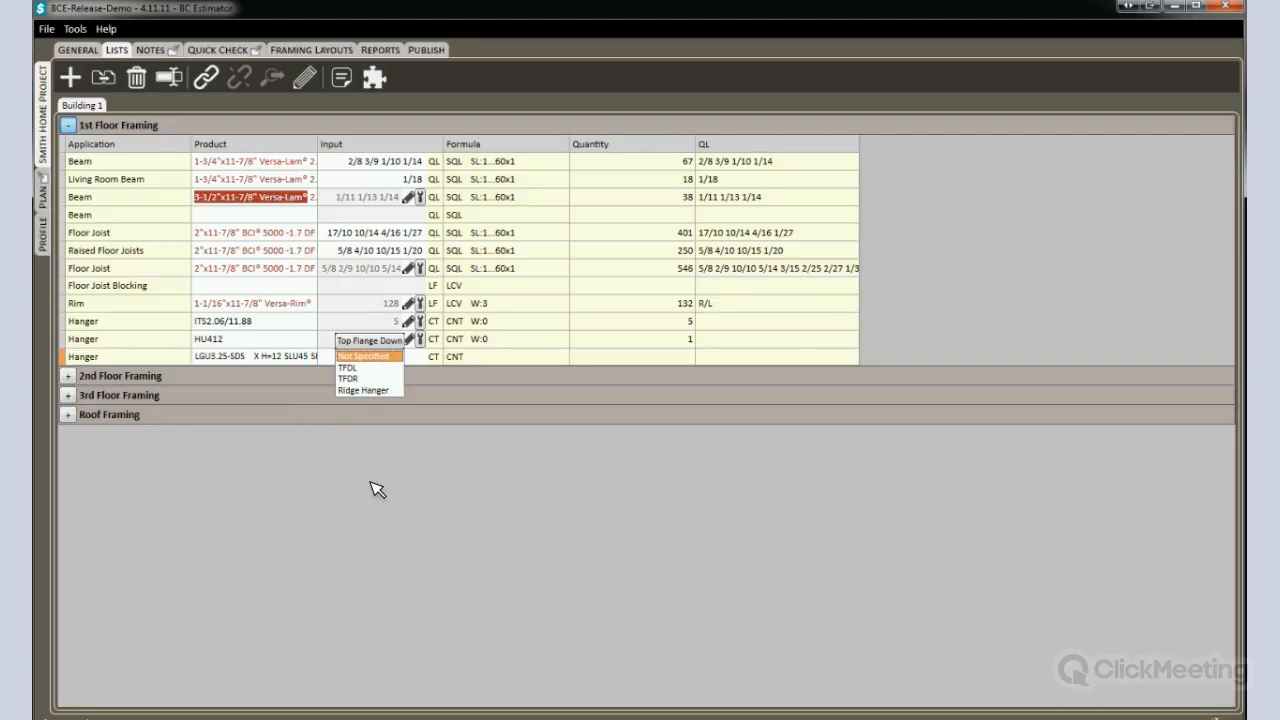
key("Return")
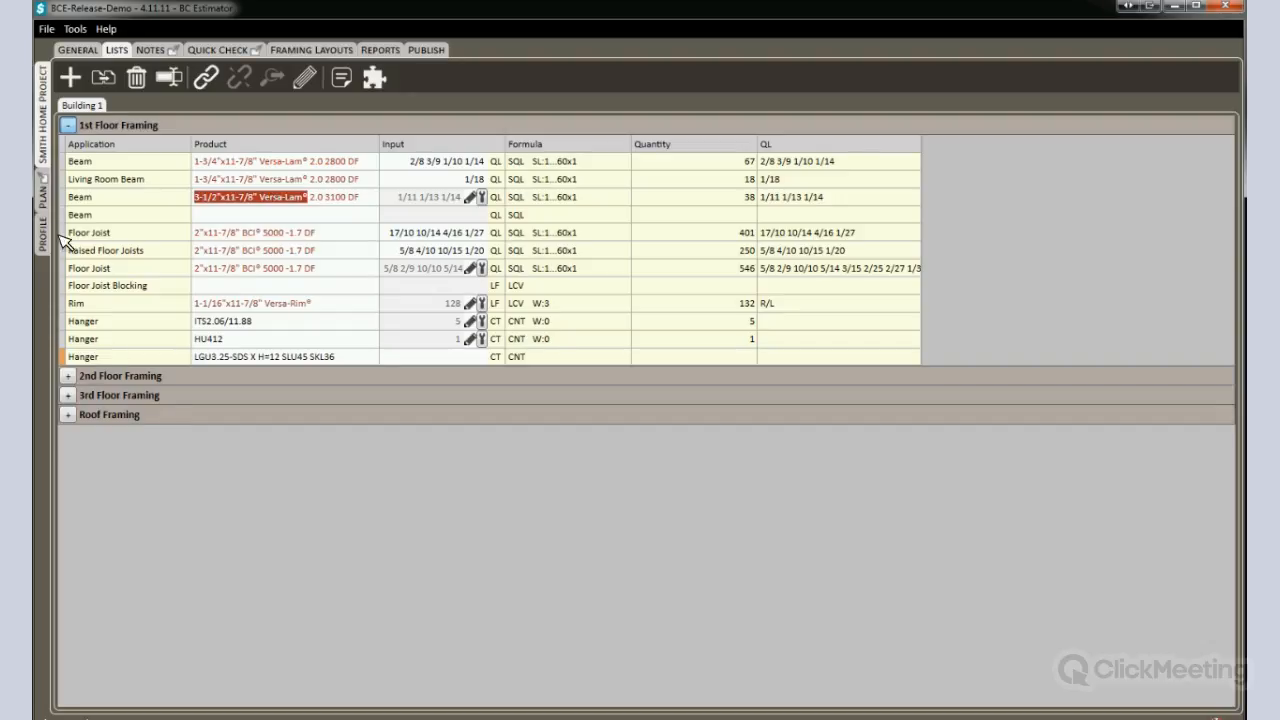
left_click(114, 31)
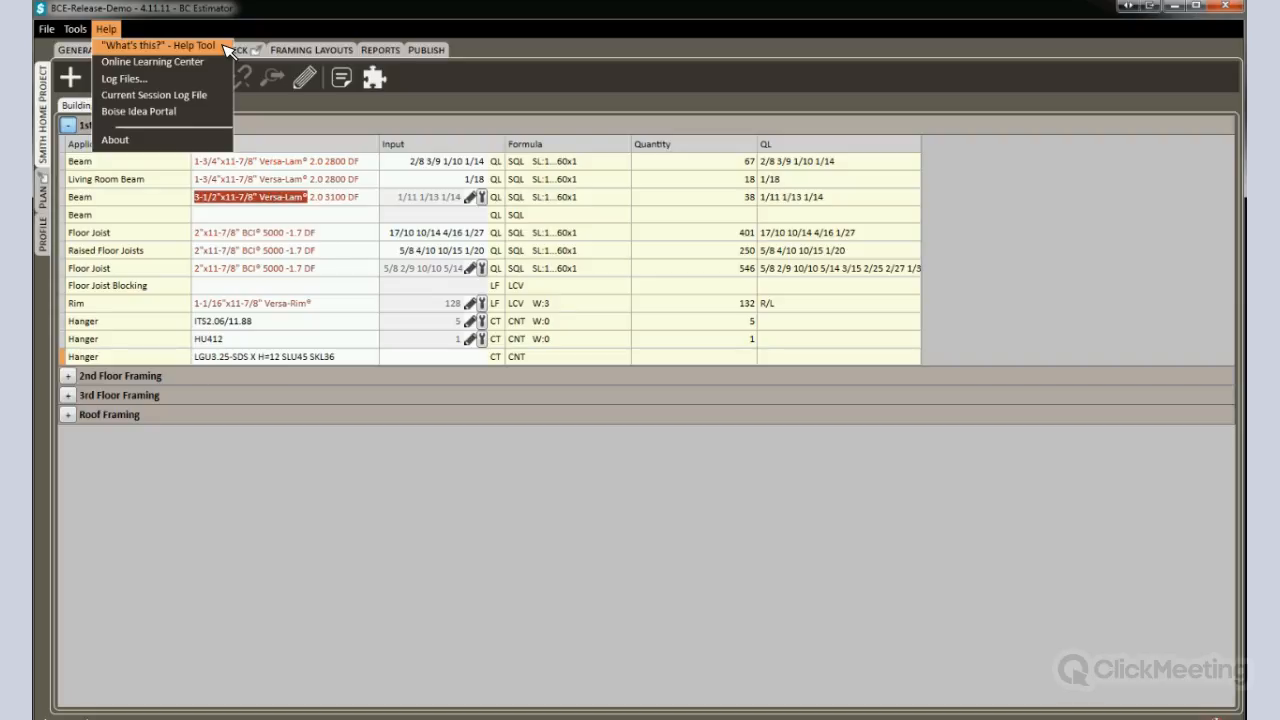
left_click(200, 118)
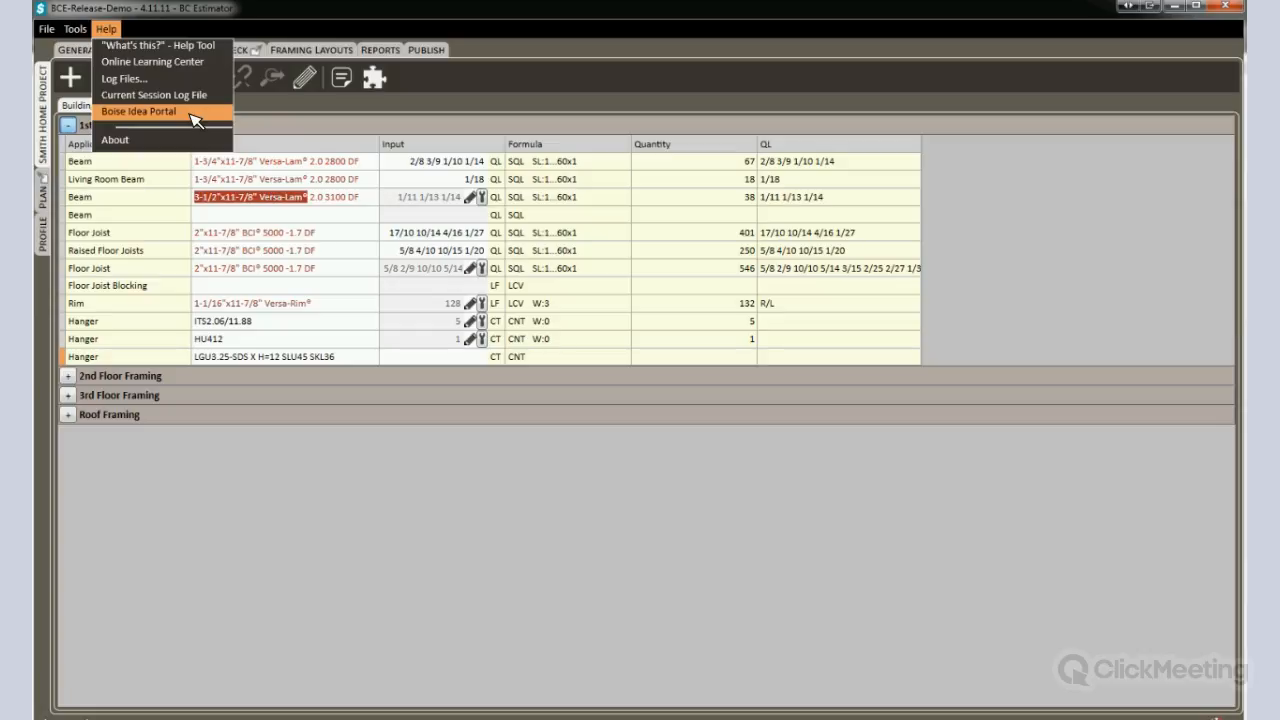
left_click(533, 560)
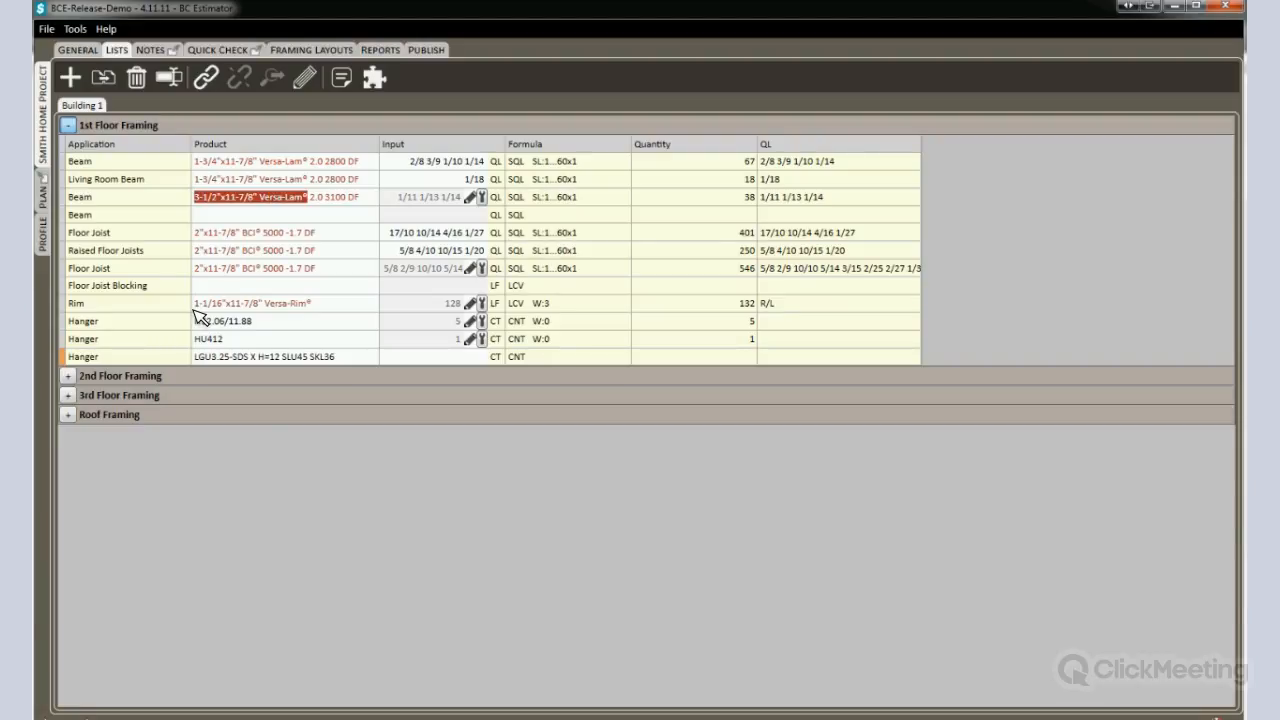
- Close the BCE-Release-Demo project without saving it
left_click(47, 30)
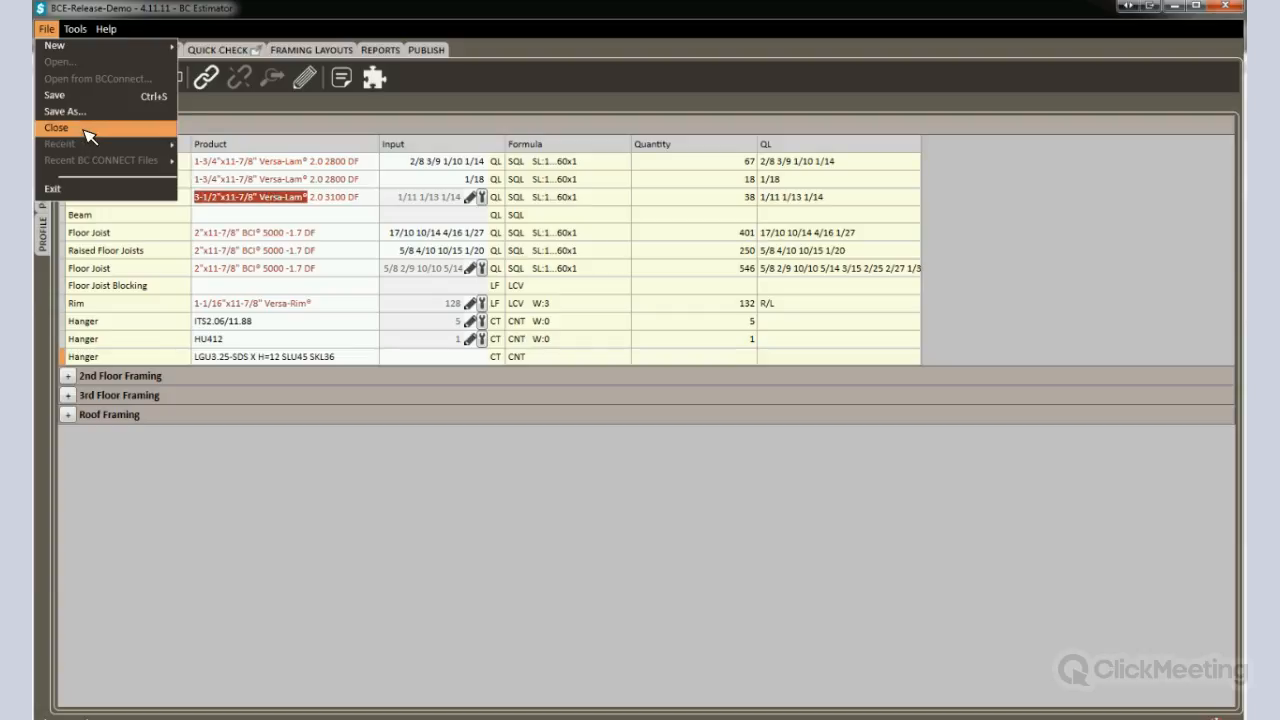
left_click(88, 135)
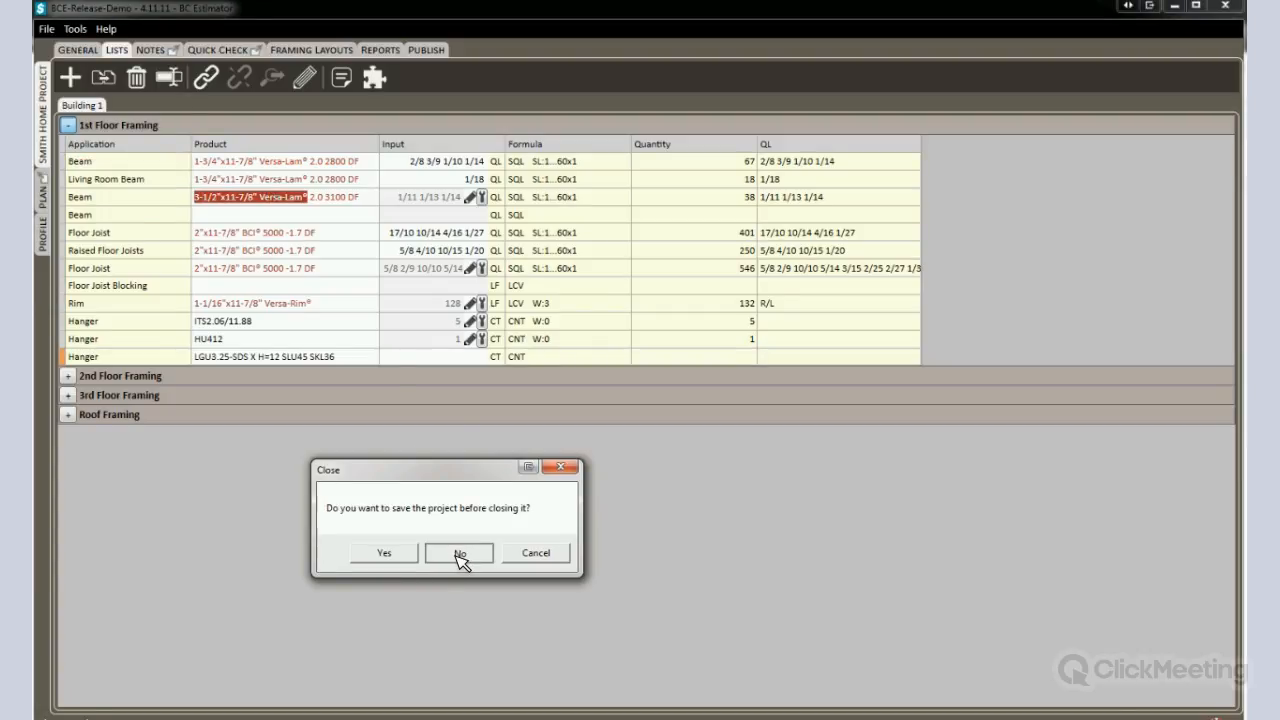
left_click(460, 555)
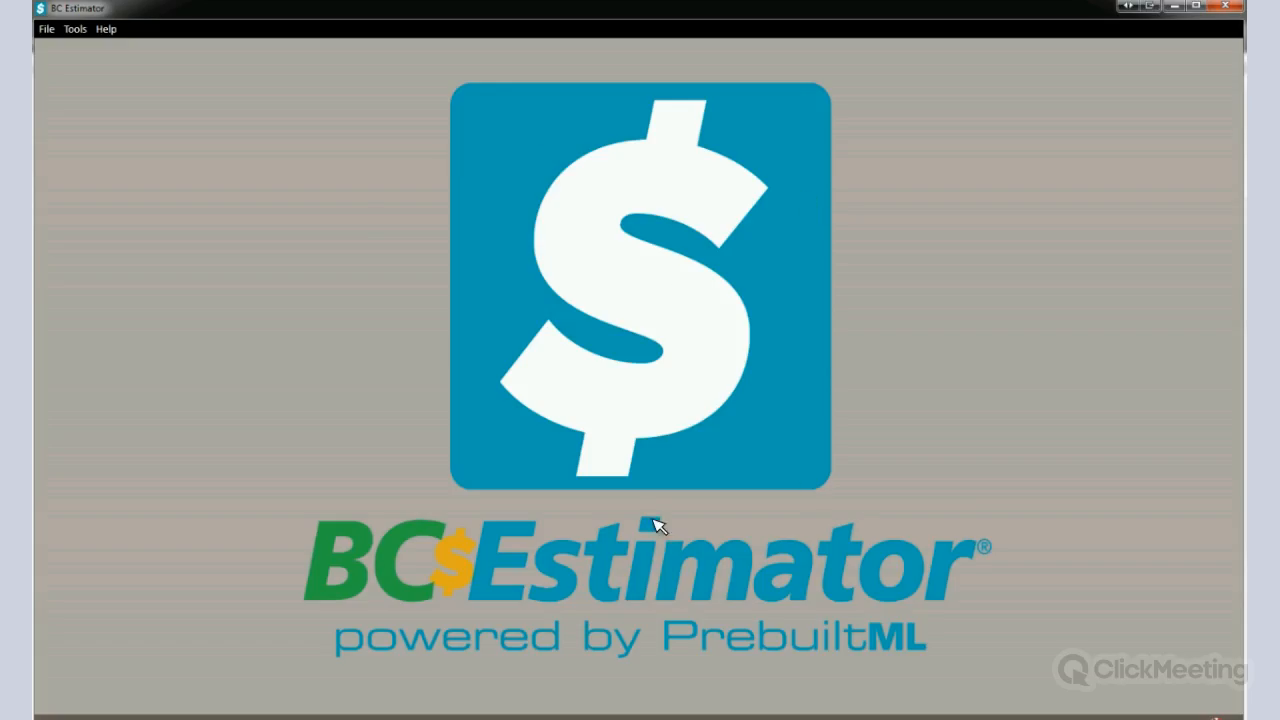